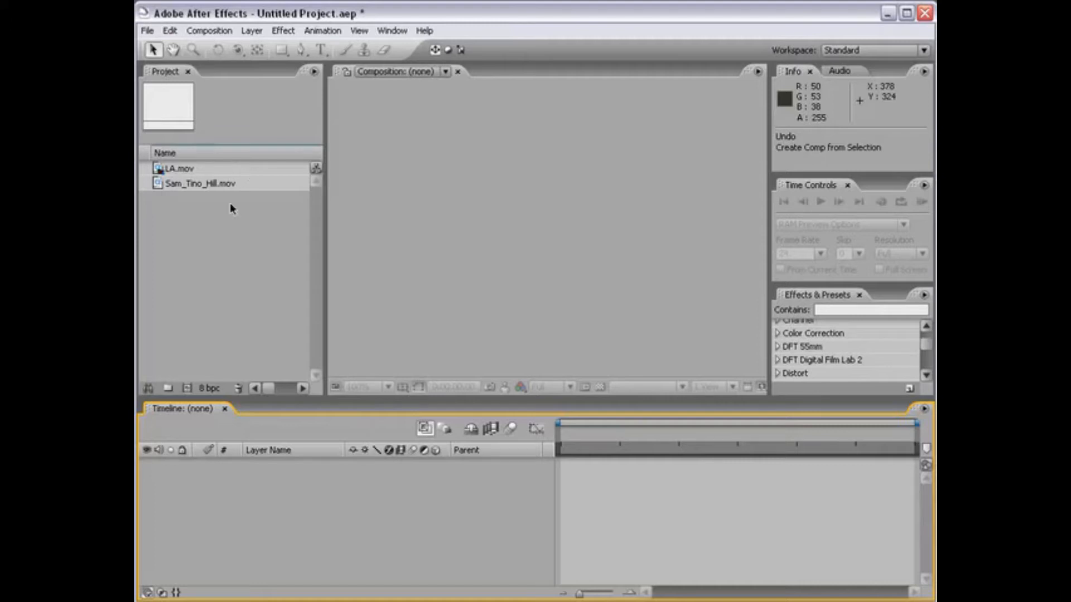
Create a new composition from the LA.mov footage
left_click(170, 168)
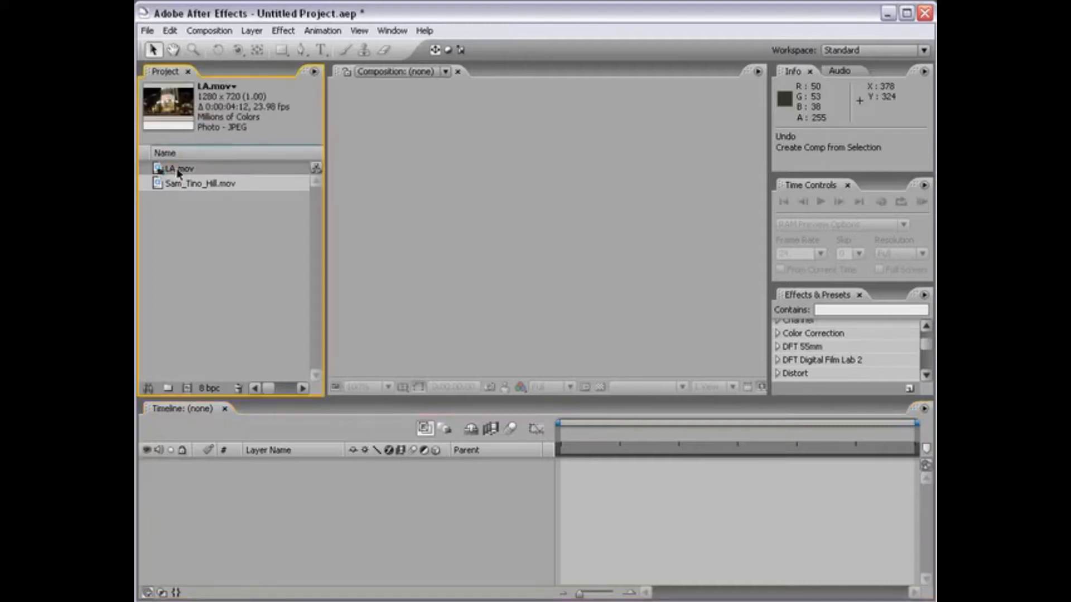
left_click_drag(158, 172, 188, 389)
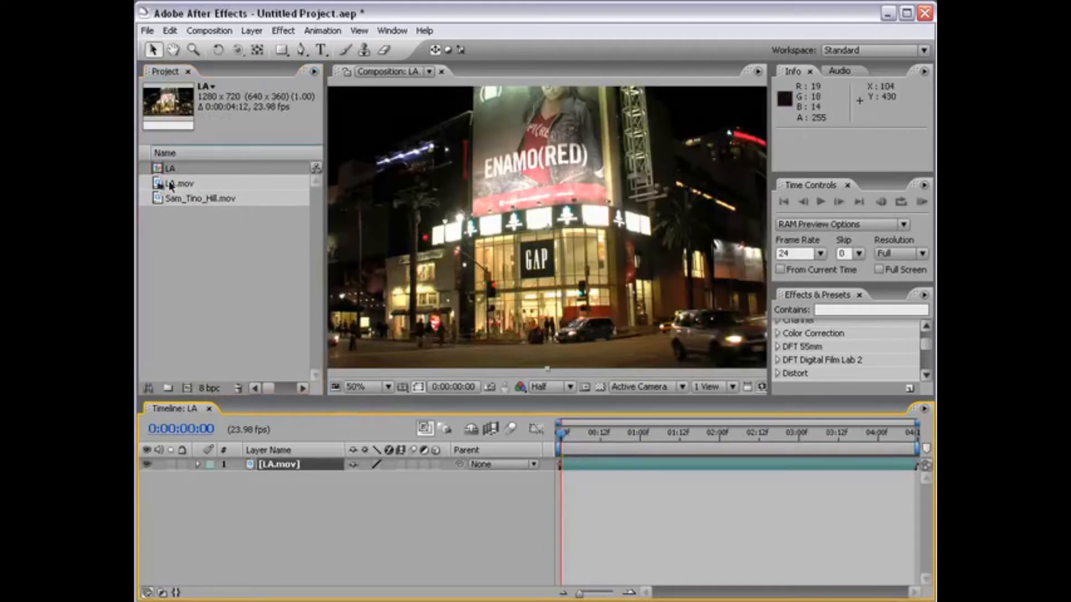
Review the LA.mov clip and set the composition's work area from 0:00:01:17 to 0:00:04:01
left_click_drag(695, 435, 723, 435)
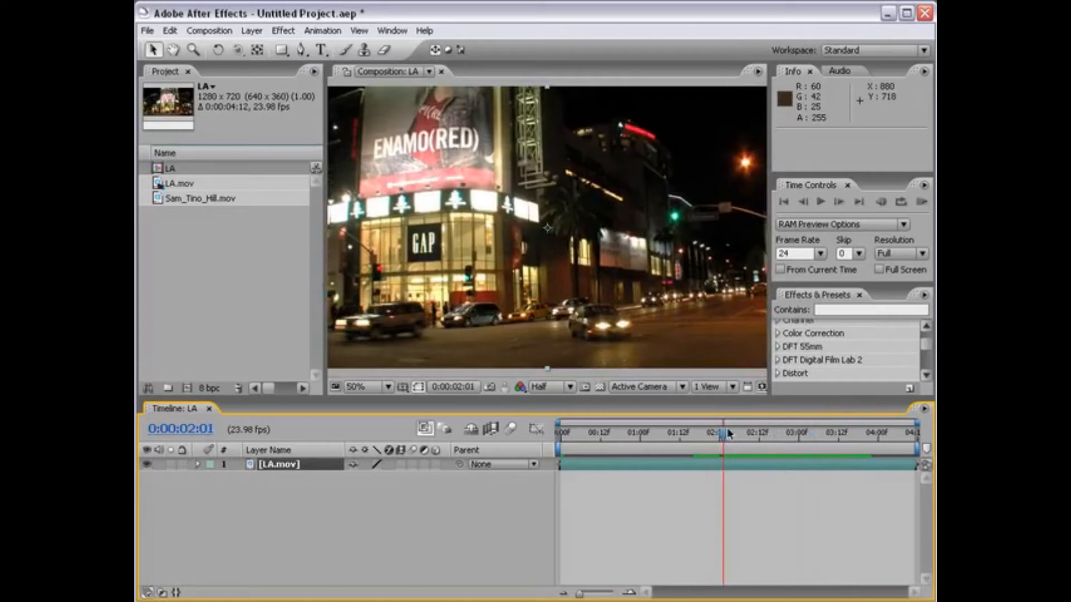
left_click_drag(708, 435, 693, 435)
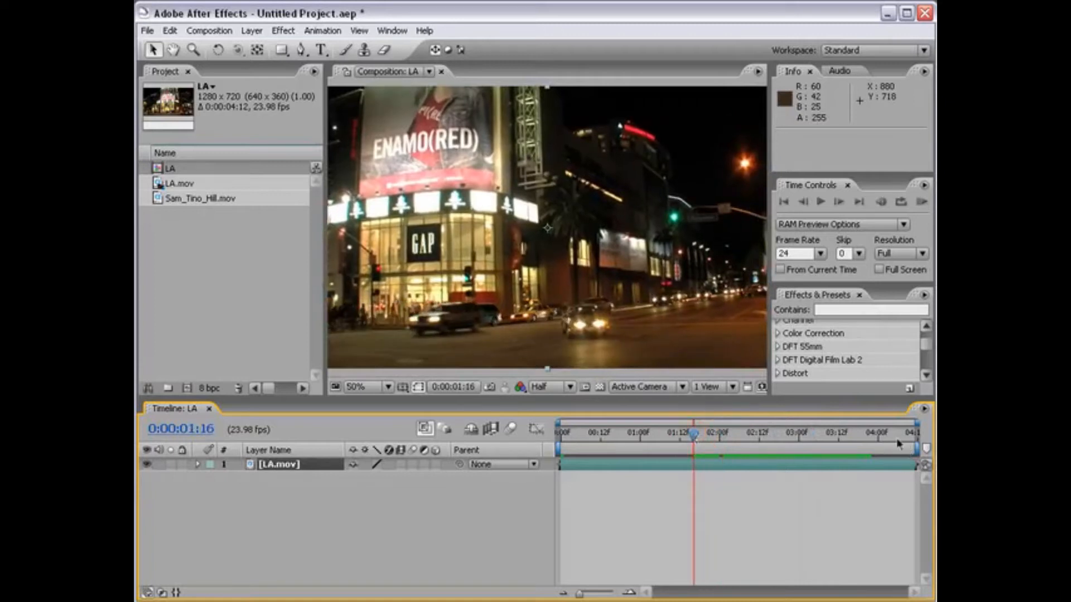
left_click(879, 436)
left_click_drag(879, 439, 697, 444)
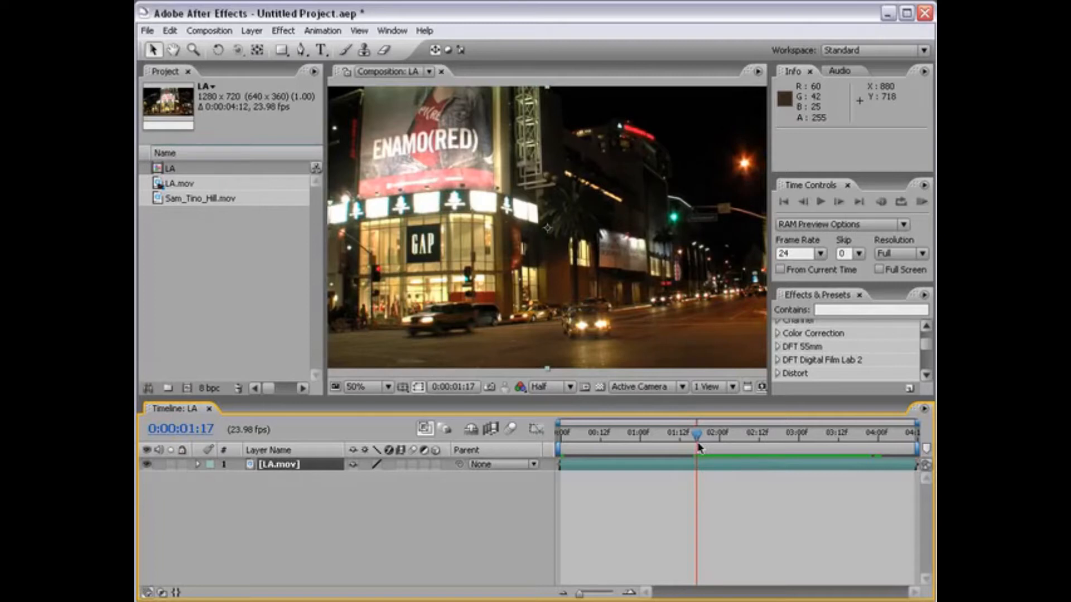
key("b")
left_click(694, 451)
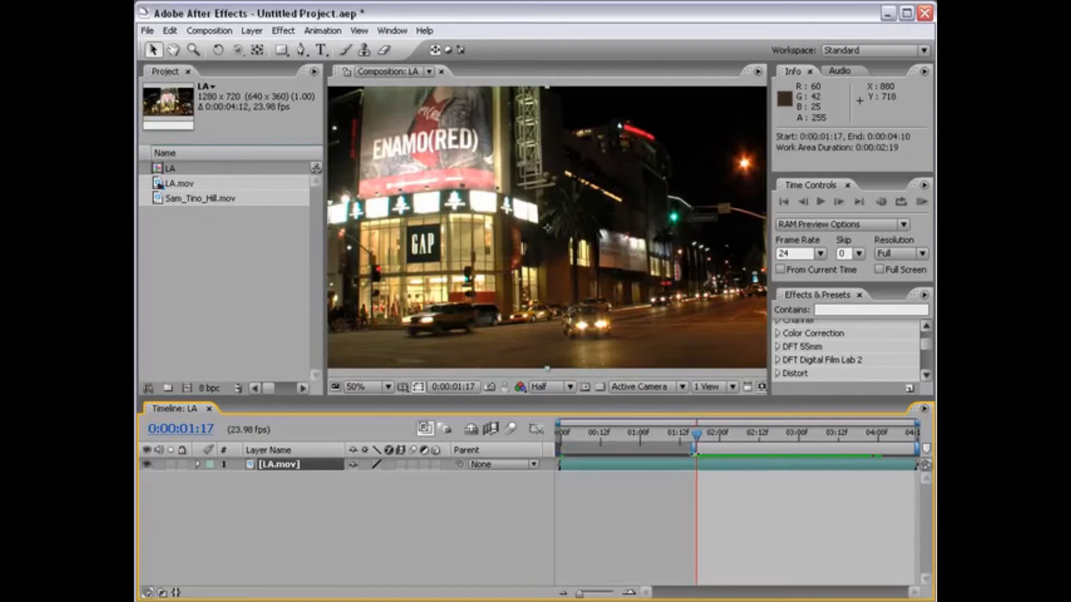
left_click_drag(694, 449, 879, 453)
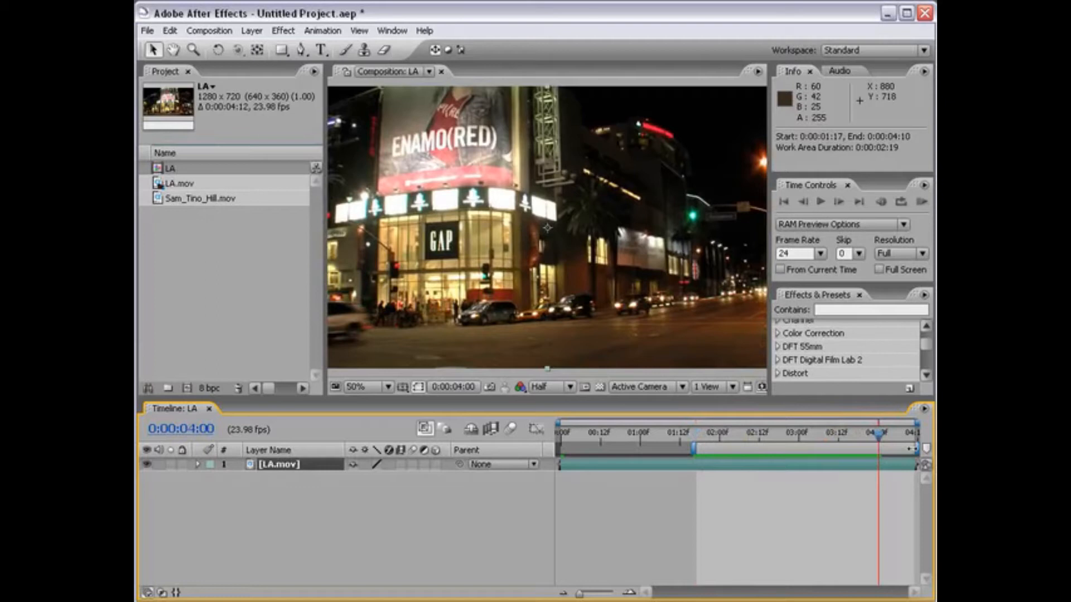
left_click_drag(915, 449, 885, 452)
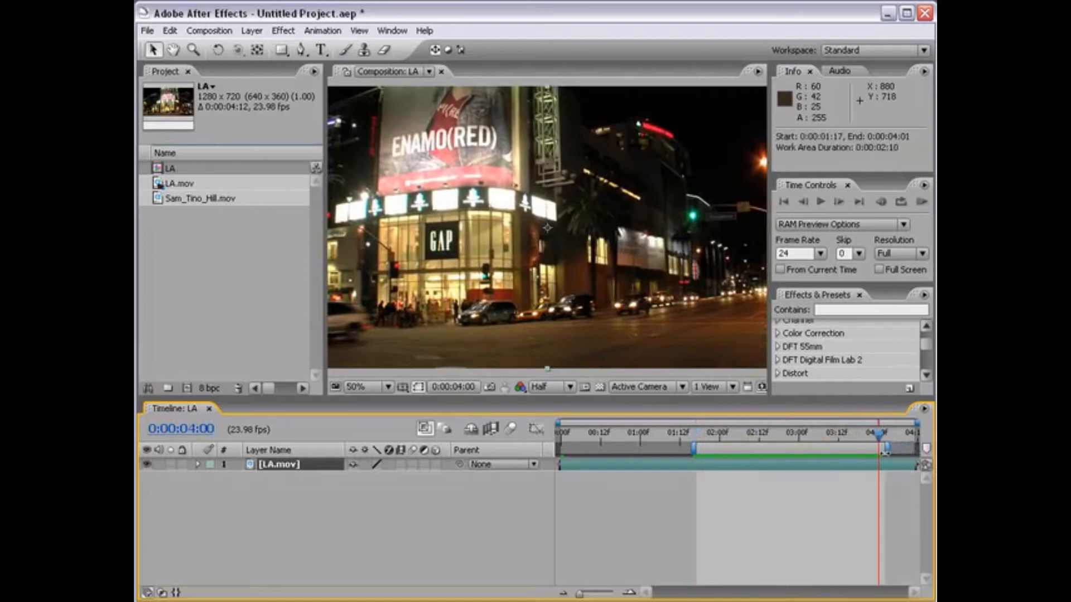
Trim the LA composition to its work area and return to the first frame
right_click(715, 448)
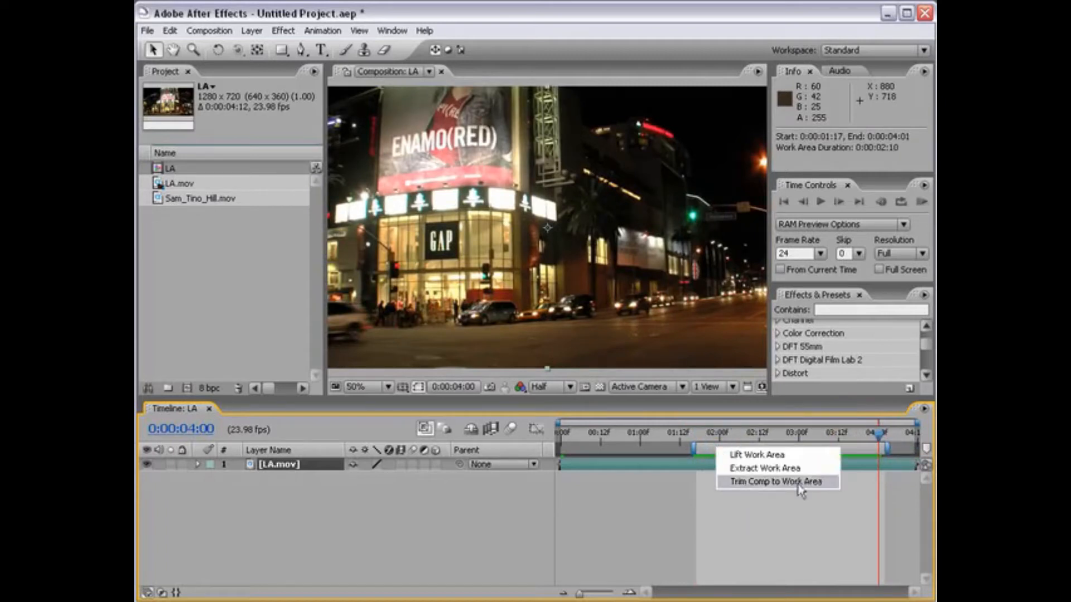
left_click(818, 483)
left_click(562, 437)
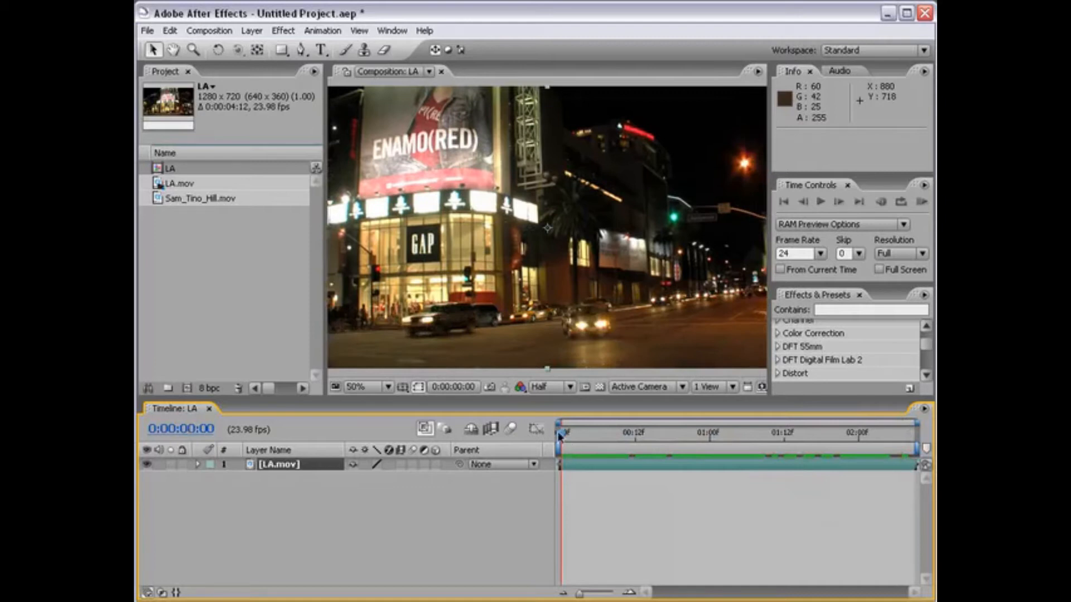
left_click_drag(562, 436, 550, 456)
Open the LA.mov layer in its own viewer and compare it with the composition view, moving the time to 0:00:00:16
double_click(573, 467)
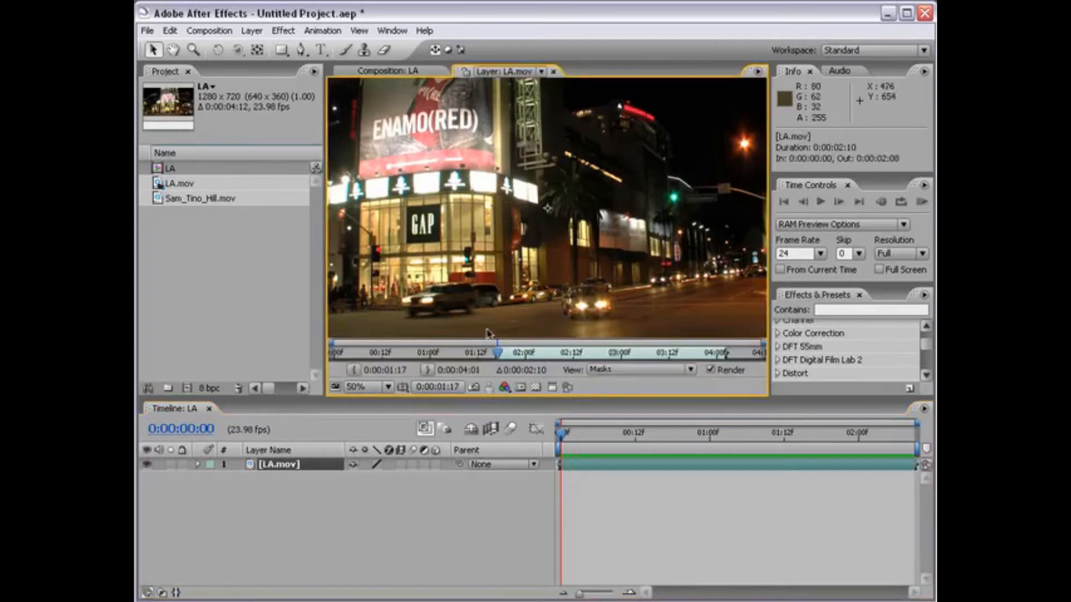
left_click(388, 70)
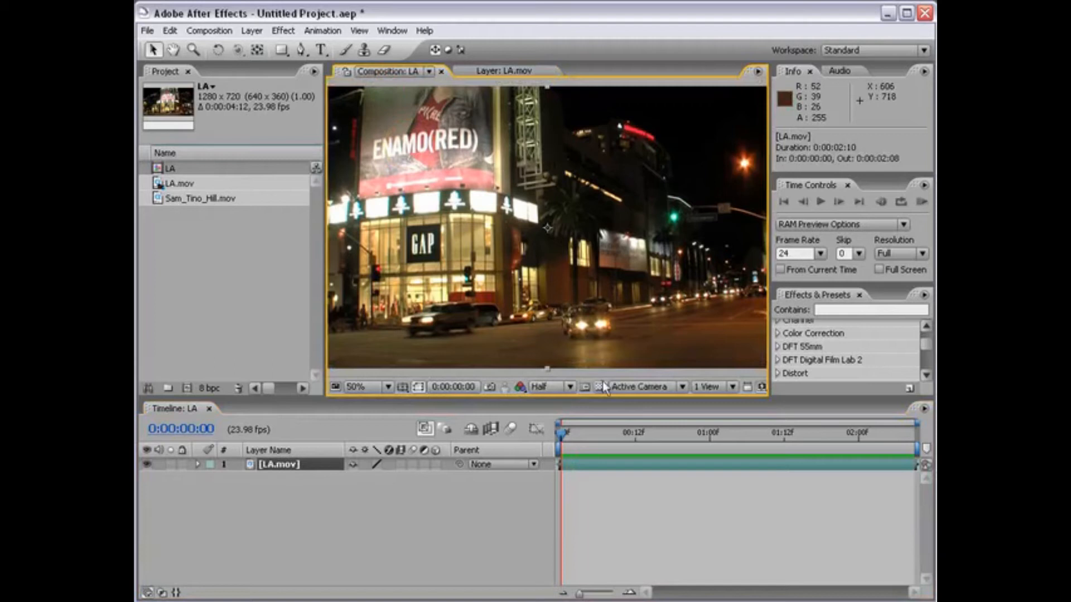
left_click(499, 72)
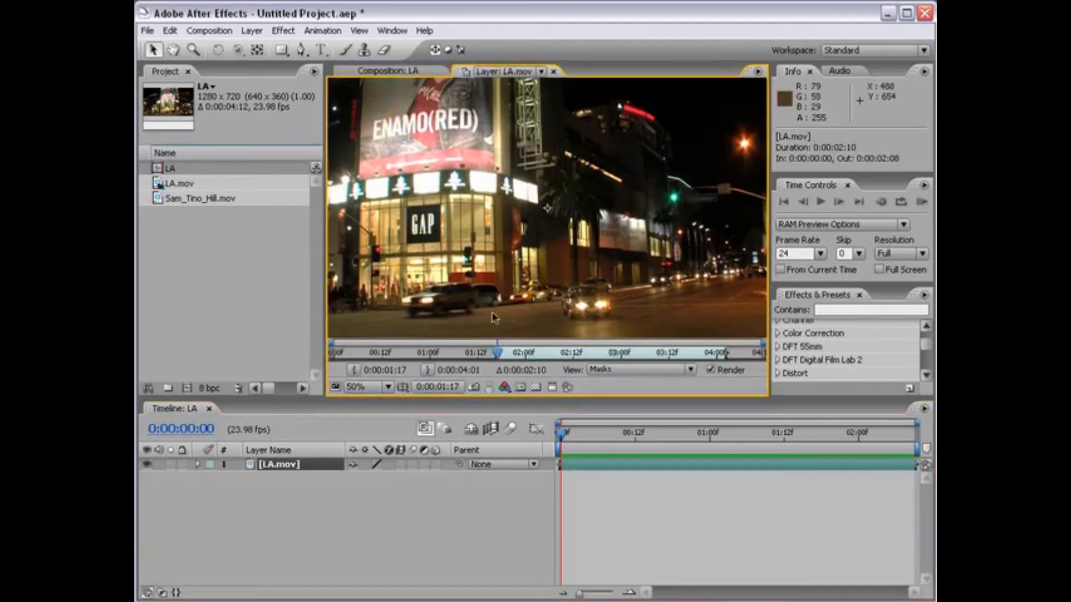
left_click(562, 353)
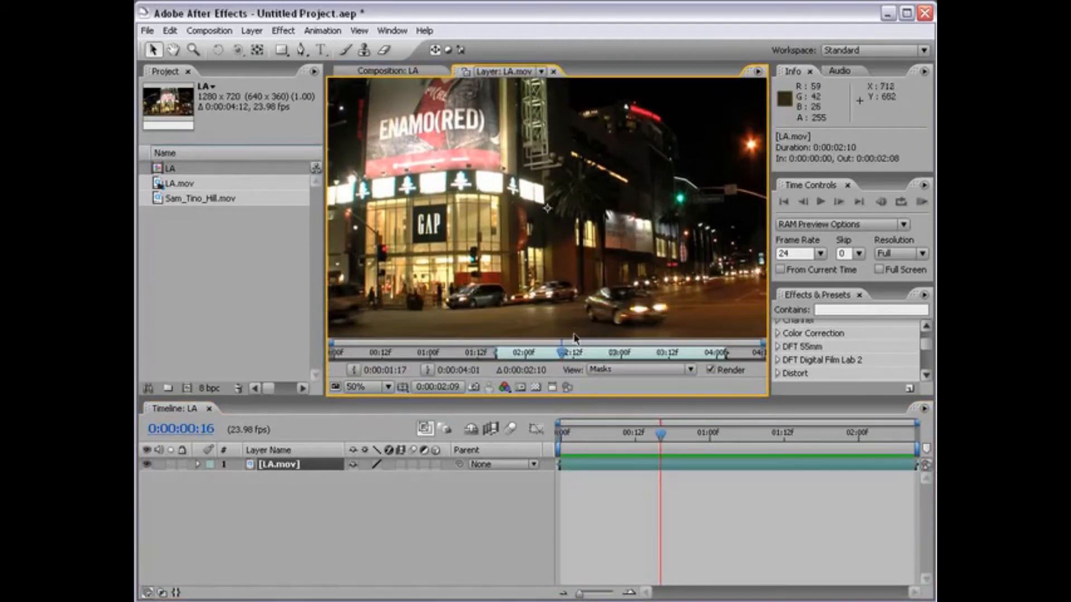
left_click(388, 71)
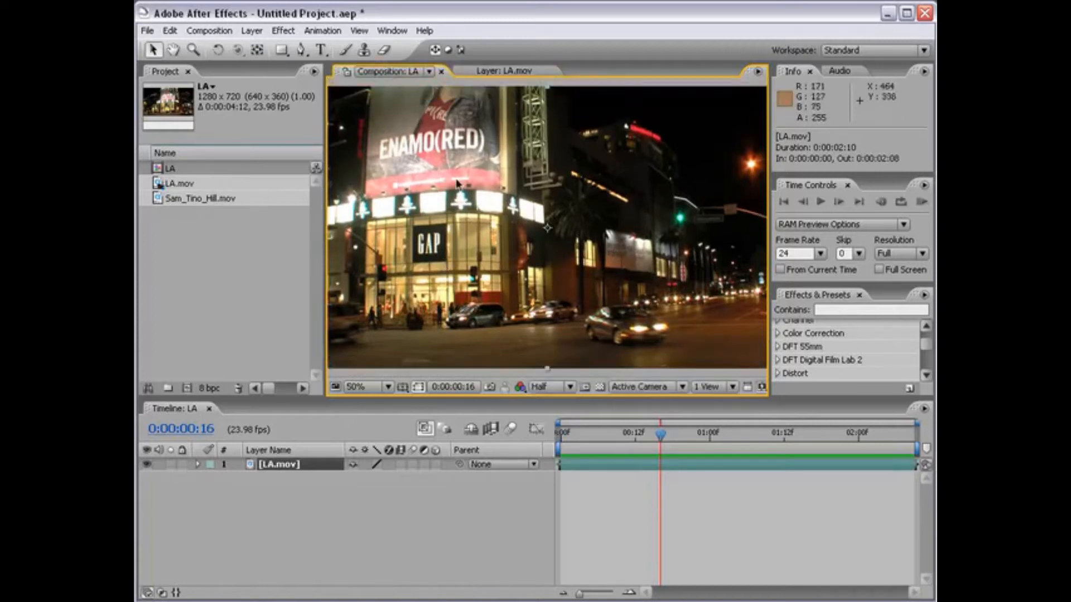
Display the LA.mov layer view with the Tracker Controls beside it, and widen the layer view
double_click(582, 467)
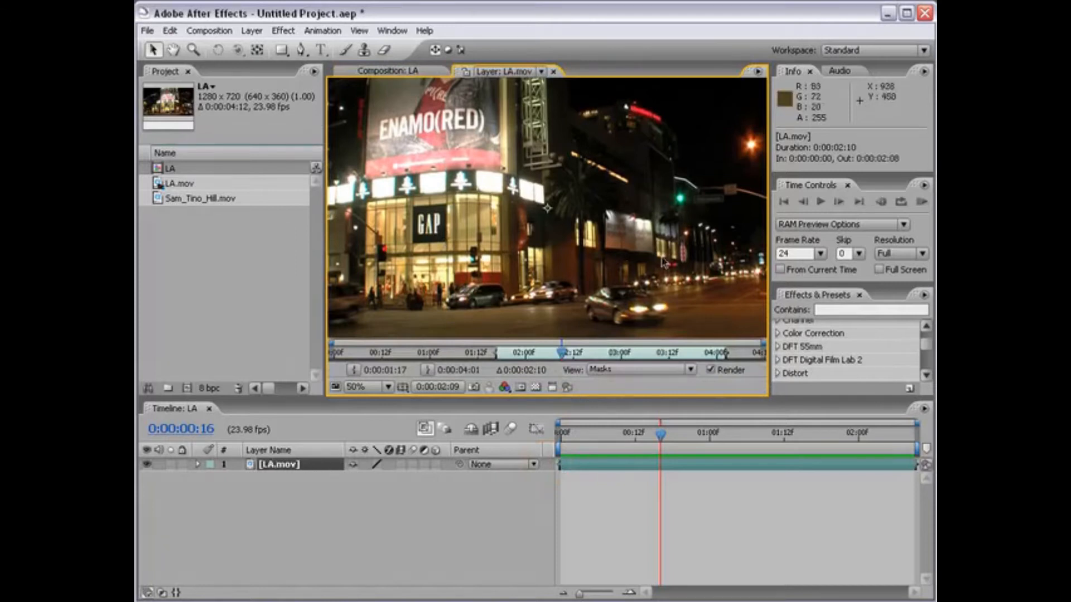
left_click(392, 31)
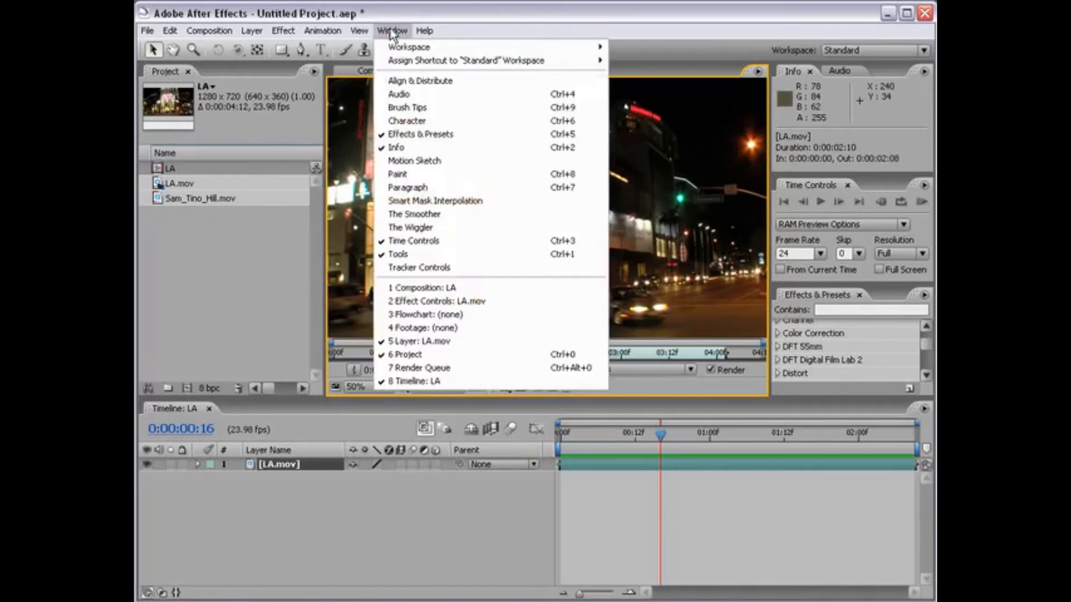
left_click(462, 266)
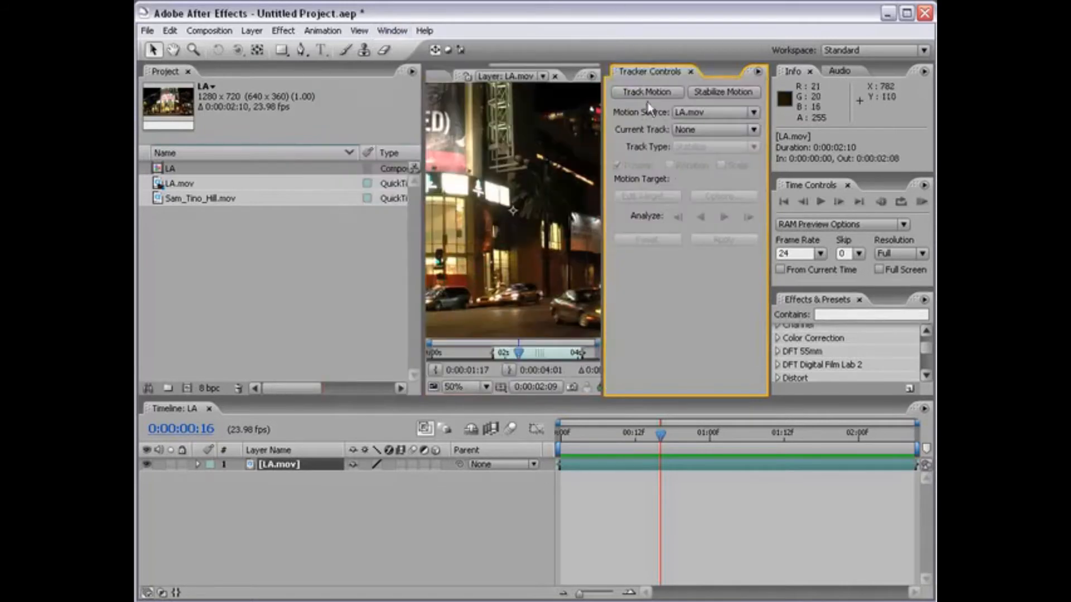
left_click_drag(421, 229, 217, 229)
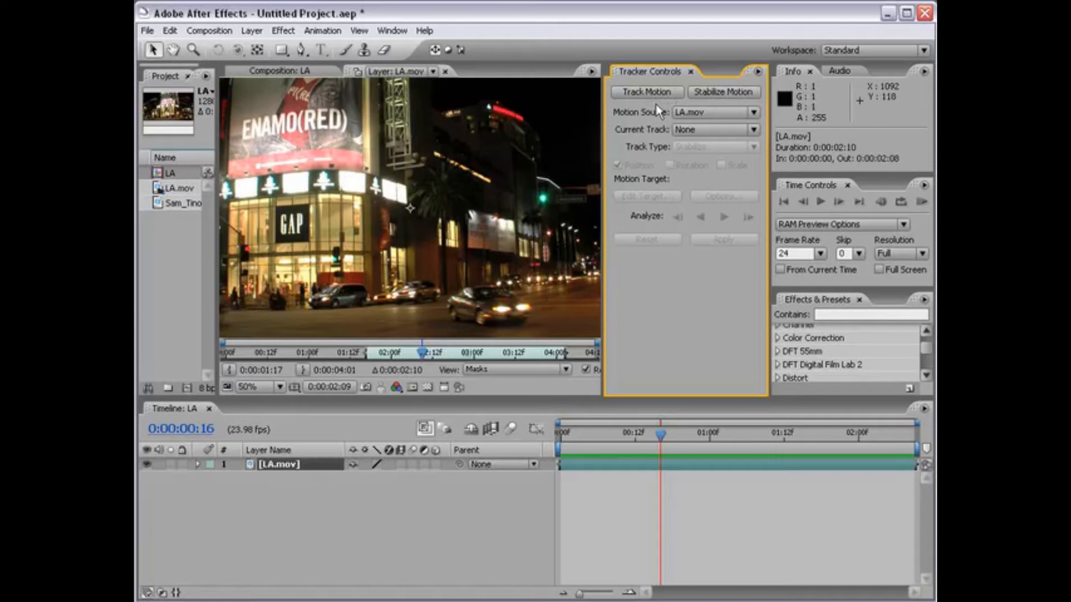
key("grave")
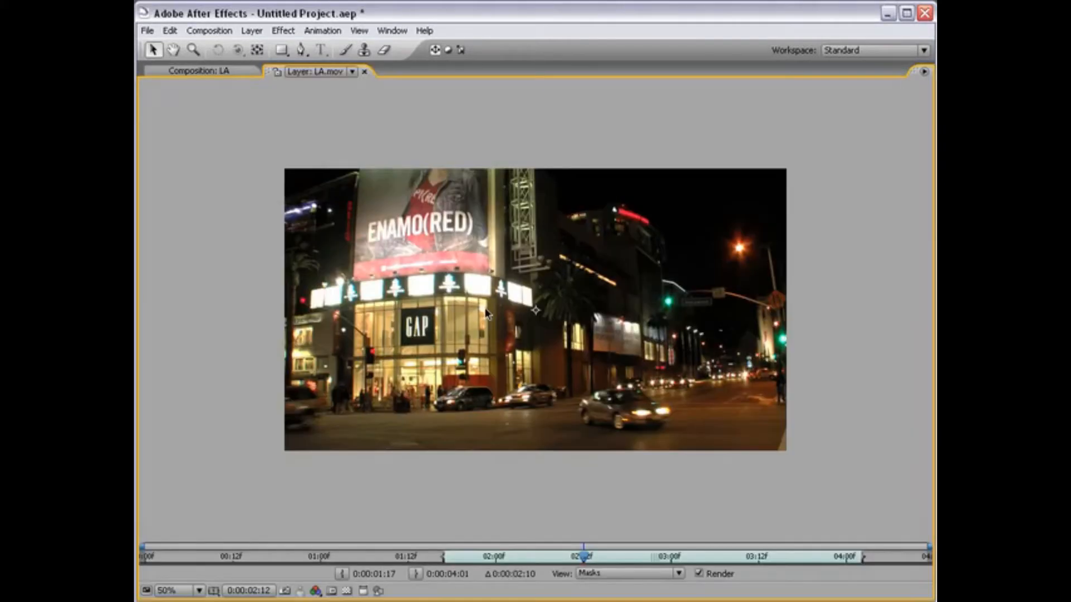
key("grave")
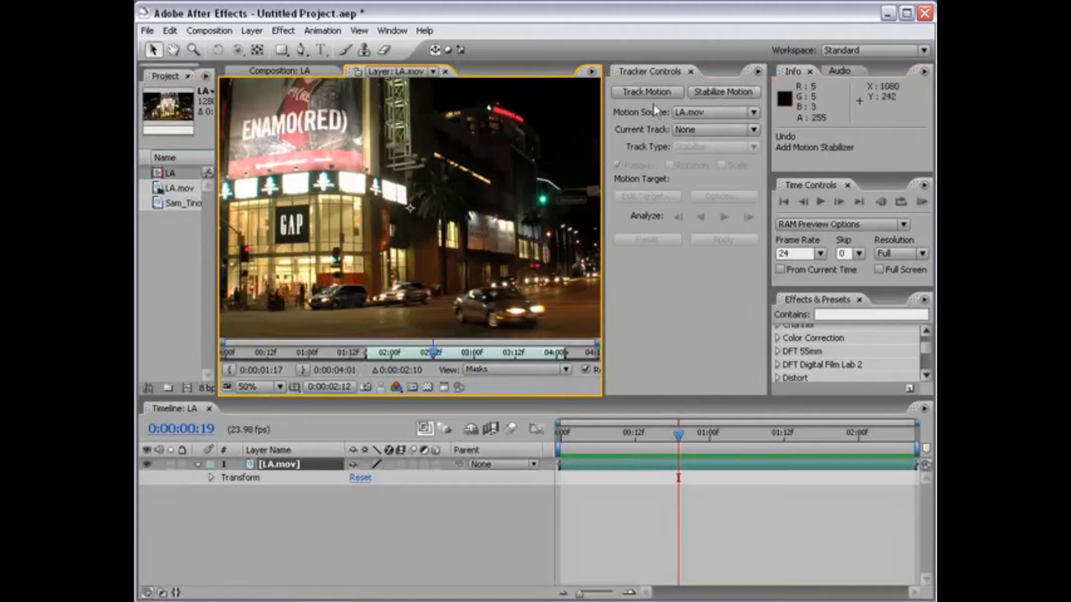
Add a position stabilizer to the LA.mov layer and move its track point to the dark area below the lit sign
left_click(721, 95)
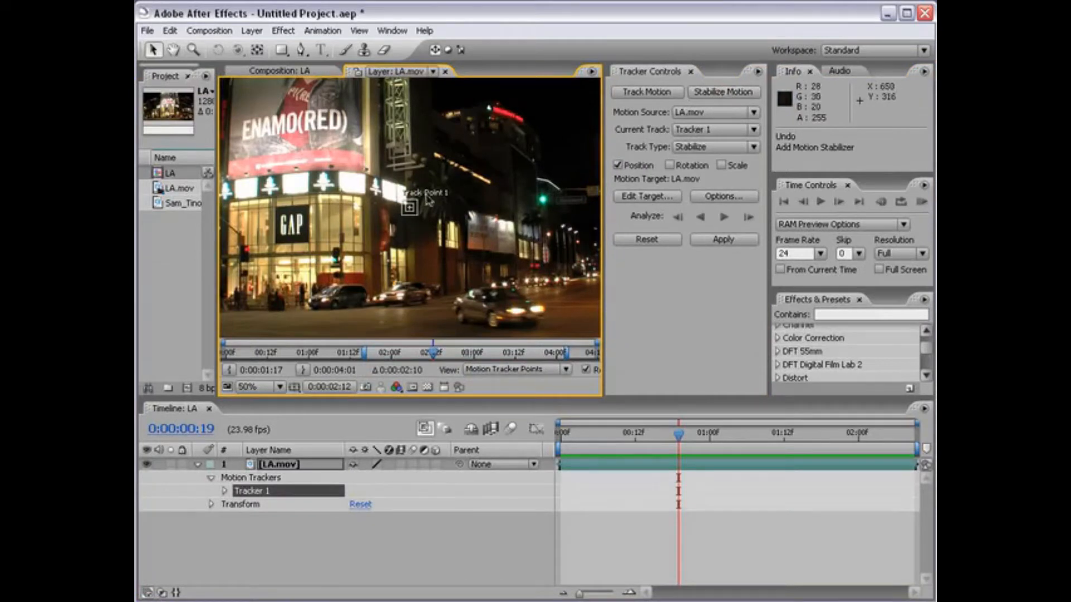
scroll(415, 213, "up", 1)
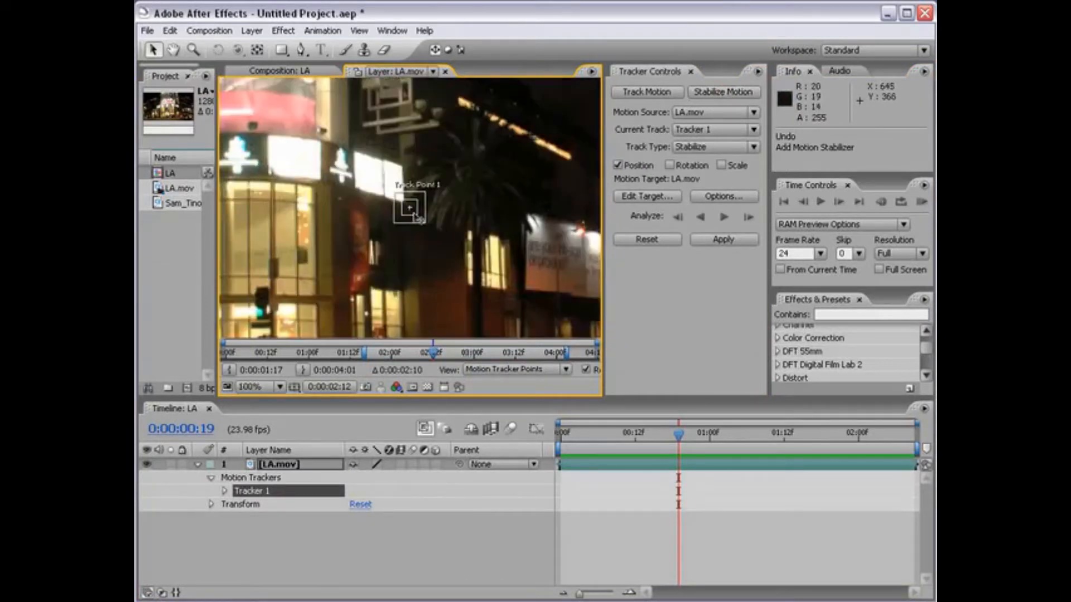
scroll(425, 224, "up", 1)
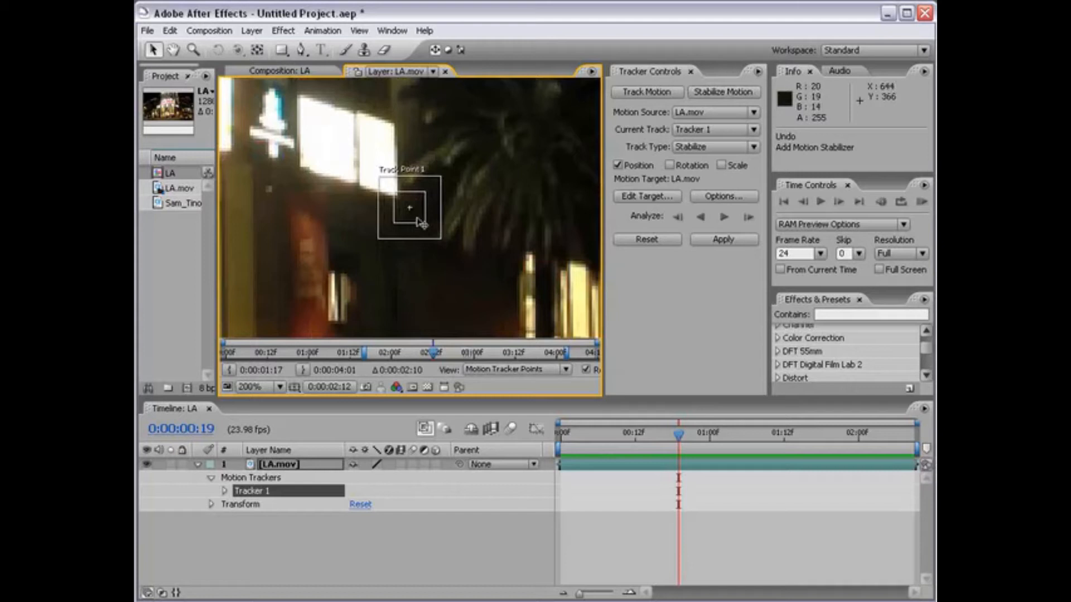
left_click_drag(421, 222, 312, 176)
key("ctrl+z")
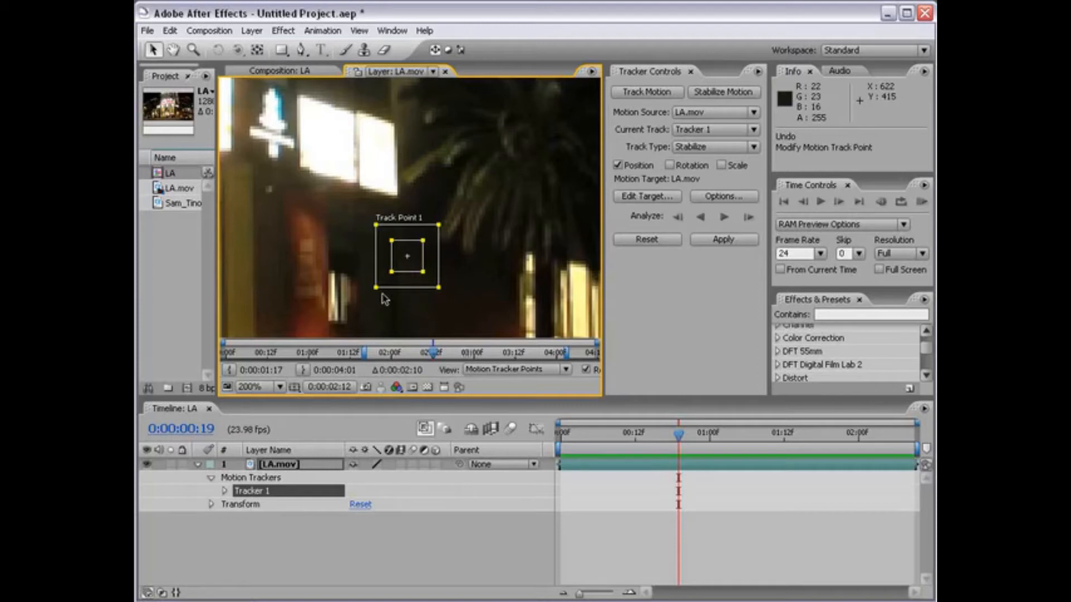
Enlarge the search region of Track Point 1 and place the point on the lit sign's lower corner nearest the palm tree
left_click_drag(439, 288, 457, 301)
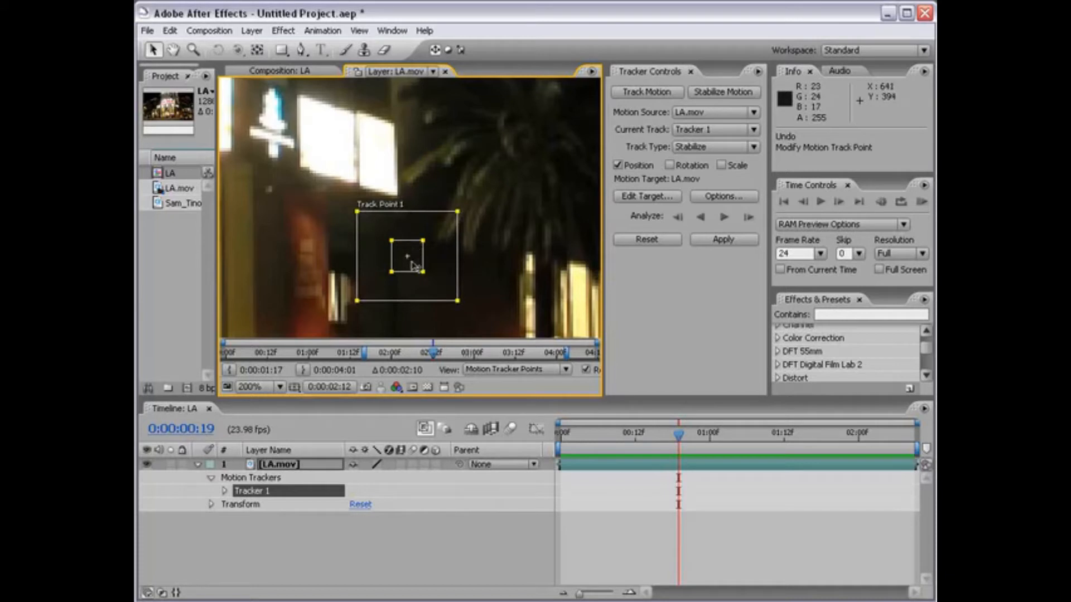
left_click_drag(457, 214, 502, 175)
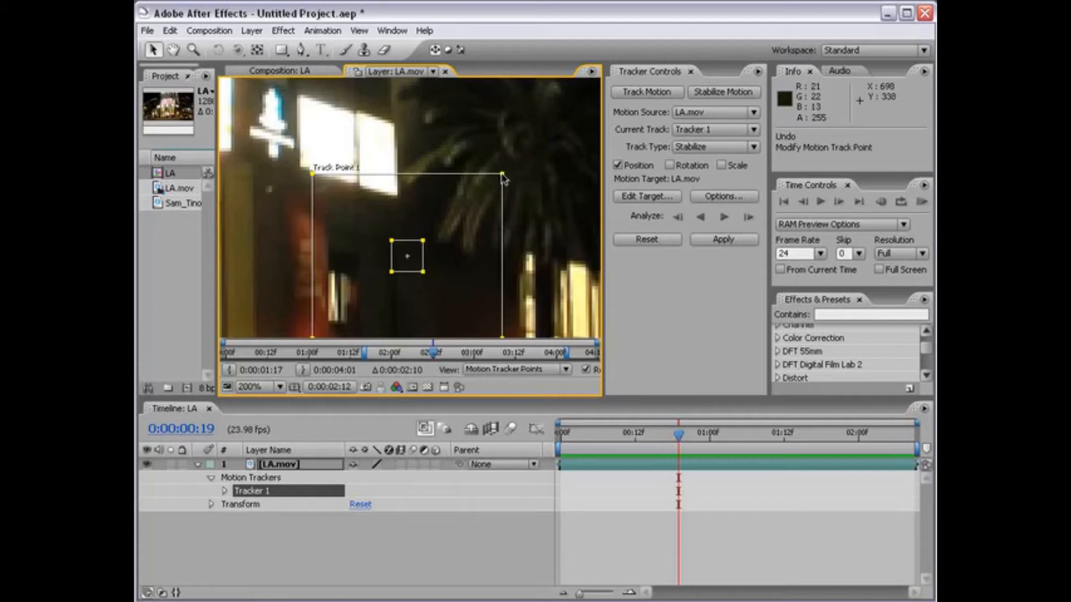
left_click_drag(502, 175, 454, 209)
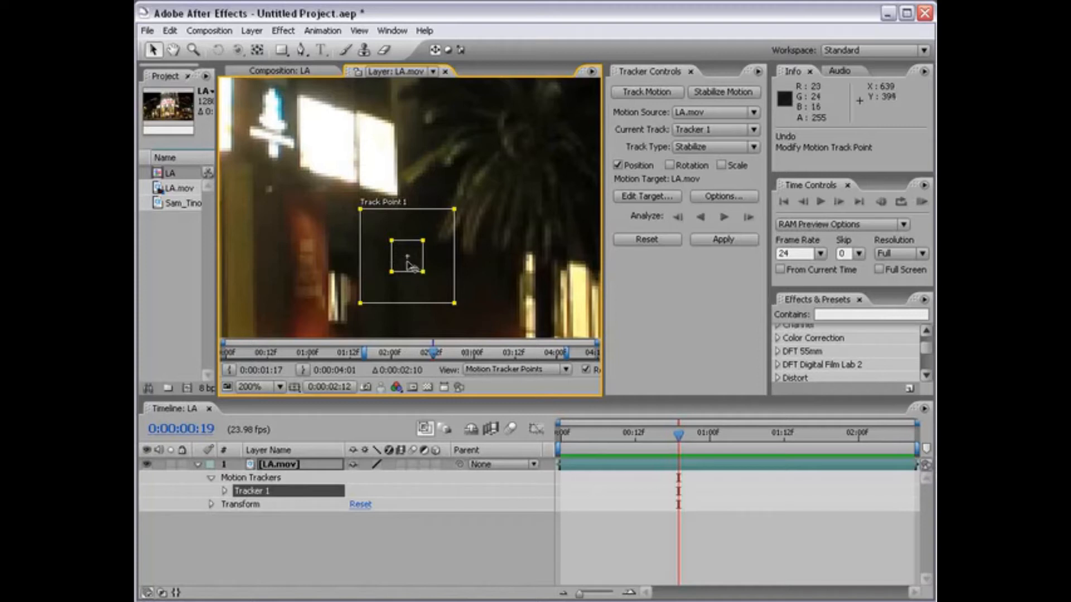
left_click_drag(417, 270, 403, 205)
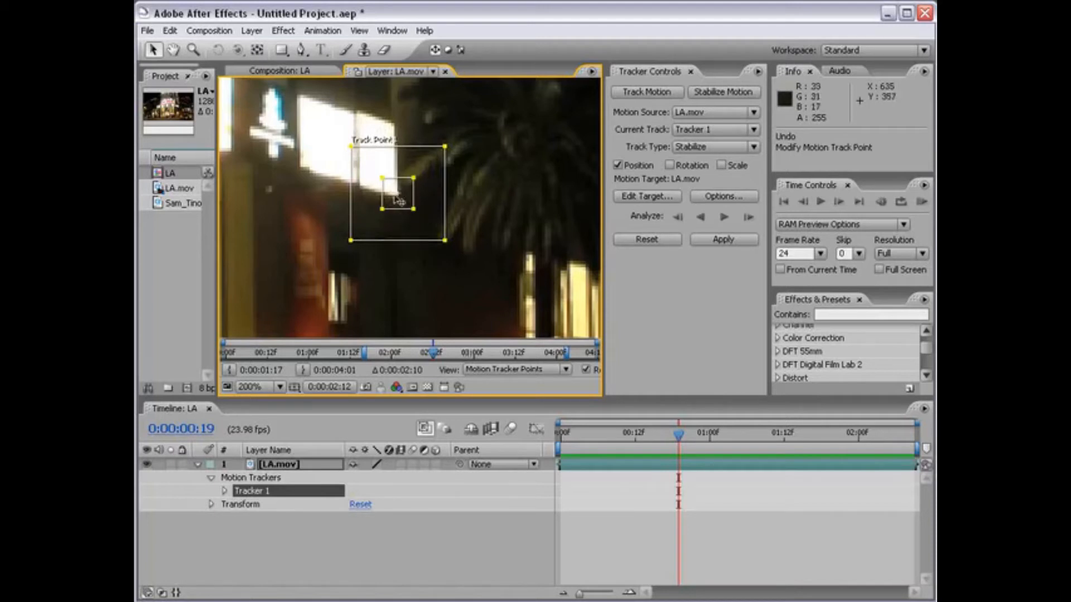
scroll(414, 208, "up", 1)
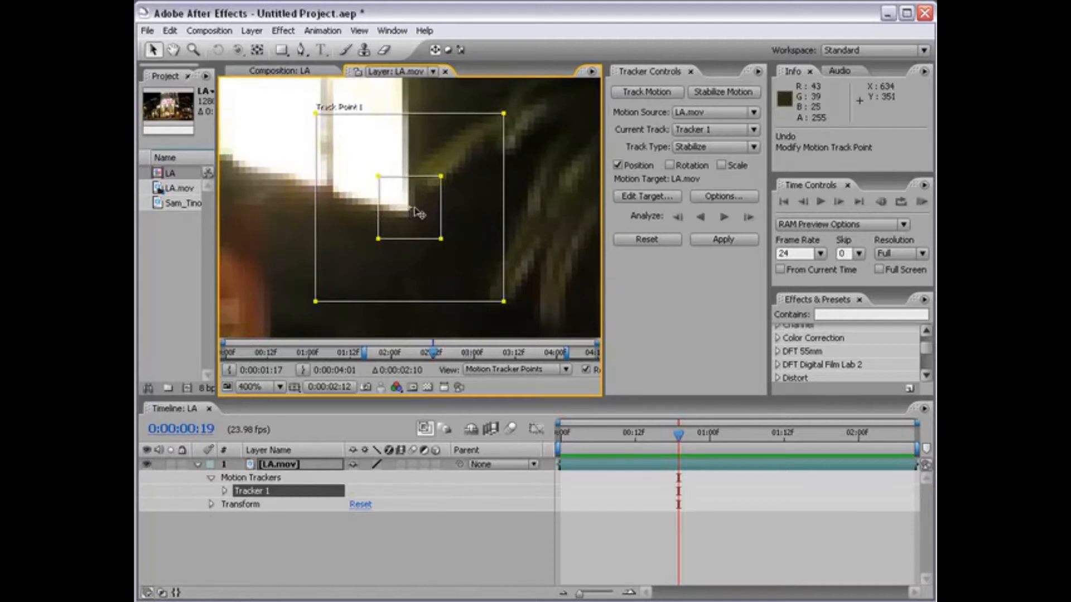
scroll(419, 214, "down", 1)
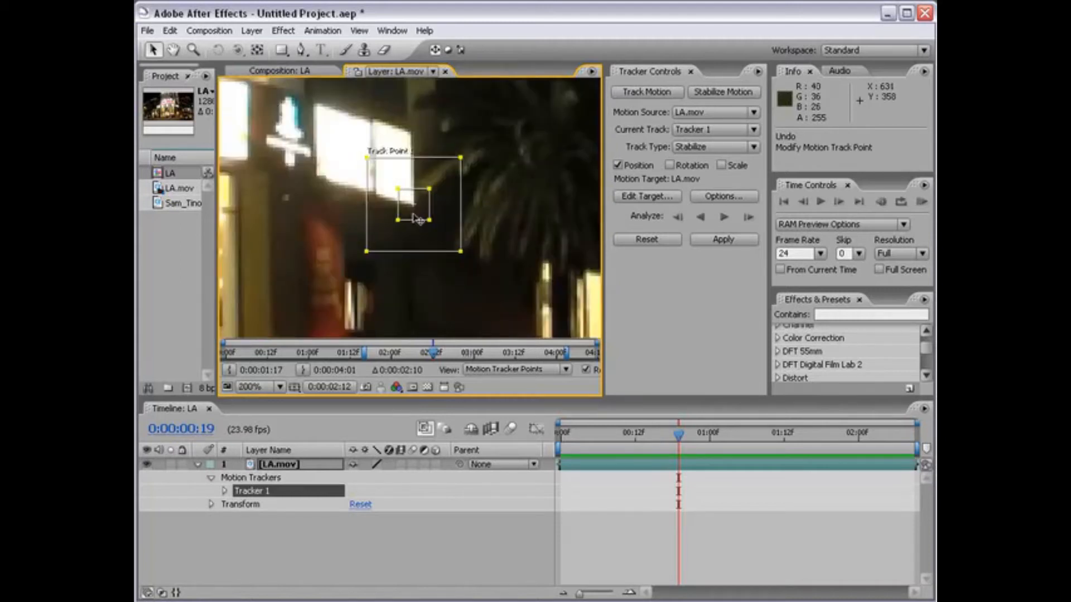
Try Track Point 1 on the palm tree, and return it to the lower right corner of the lit sign
left_click_drag(419, 219, 495, 221)
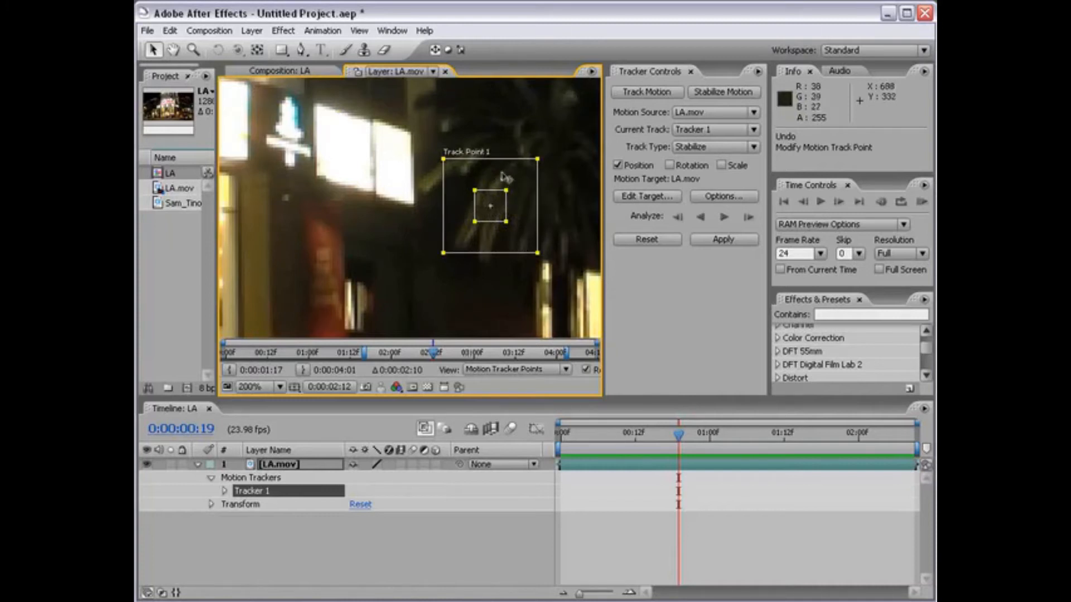
mouse_move(496, 222)
left_mouse_down()
mouse_move(510, 192)
mouse_move(493, 213)
left_mouse_up()
left_click_drag(493, 213, 420, 219)
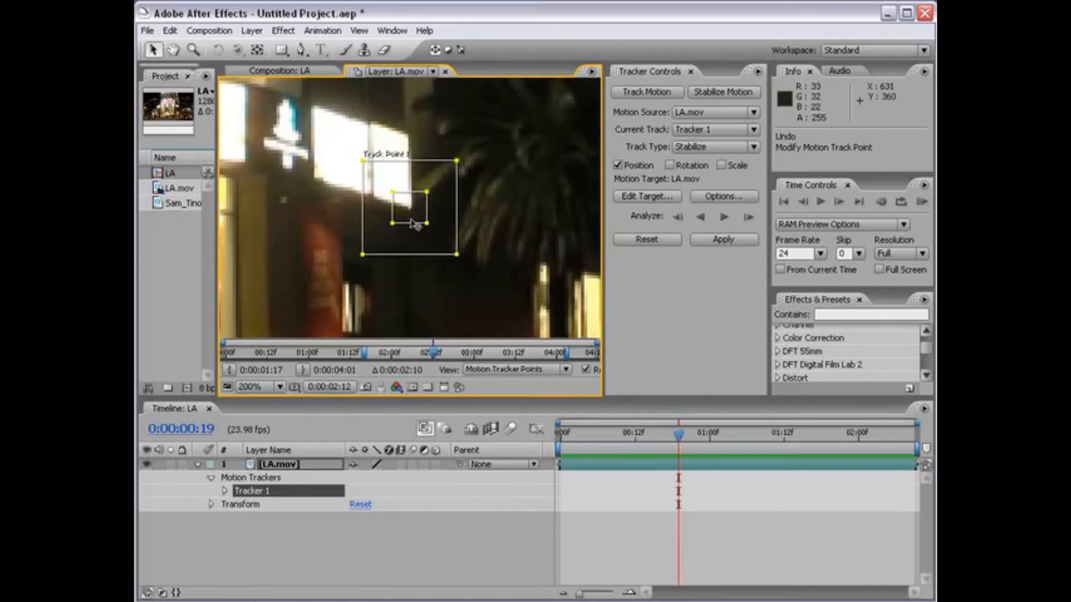
left_click_drag(416, 225, 415, 225)
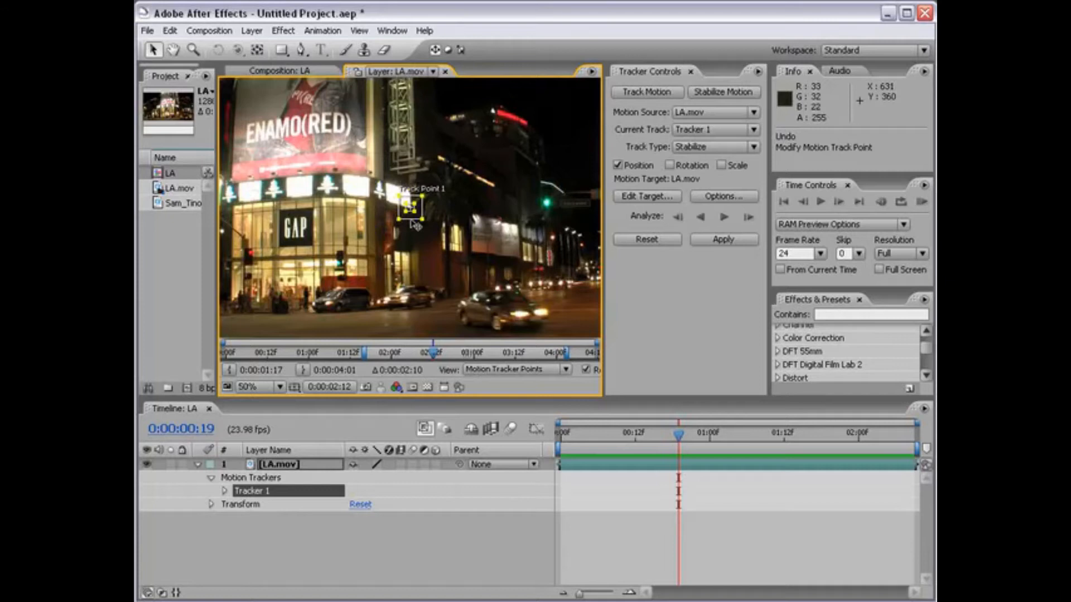
key("period")
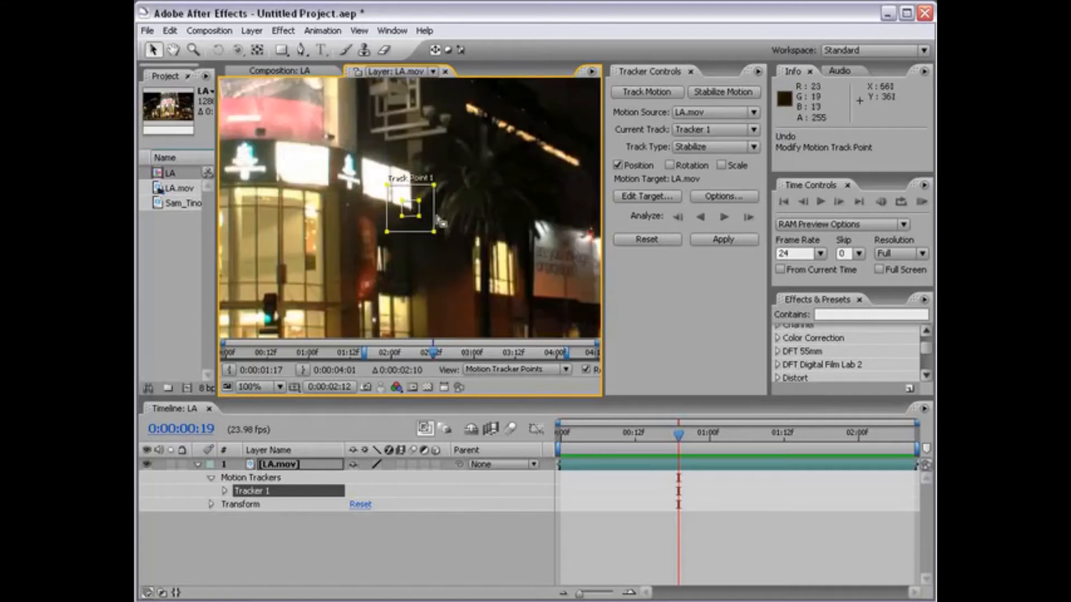
Move Track Point 1 onto the lower part of the G in the GAP sign
left_click_drag(413, 222, 451, 248)
left_click_drag(353, 265, 326, 270)
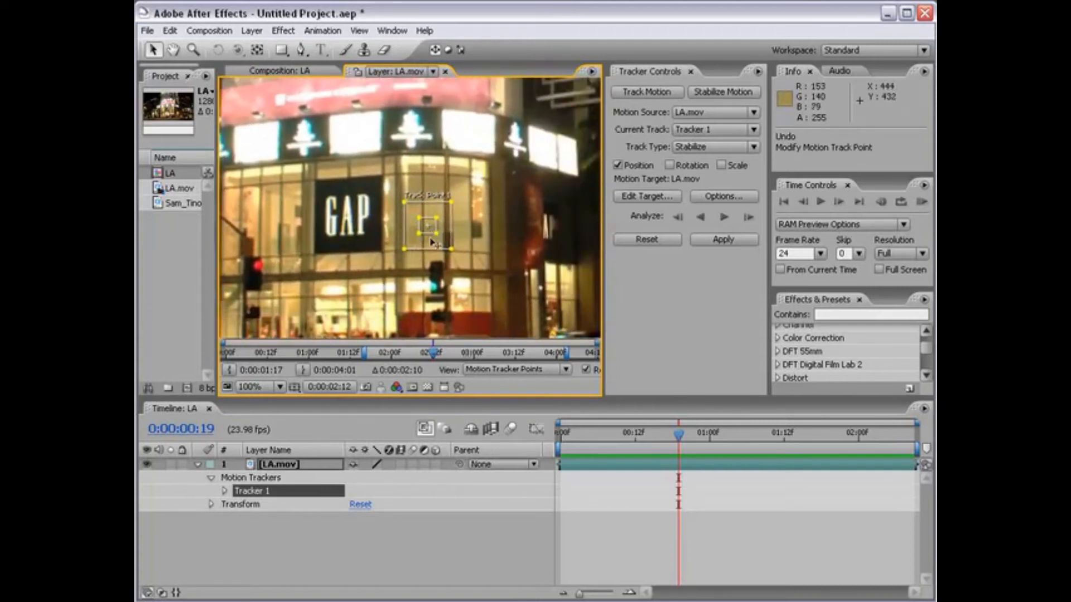
left_click_drag(434, 235, 333, 243)
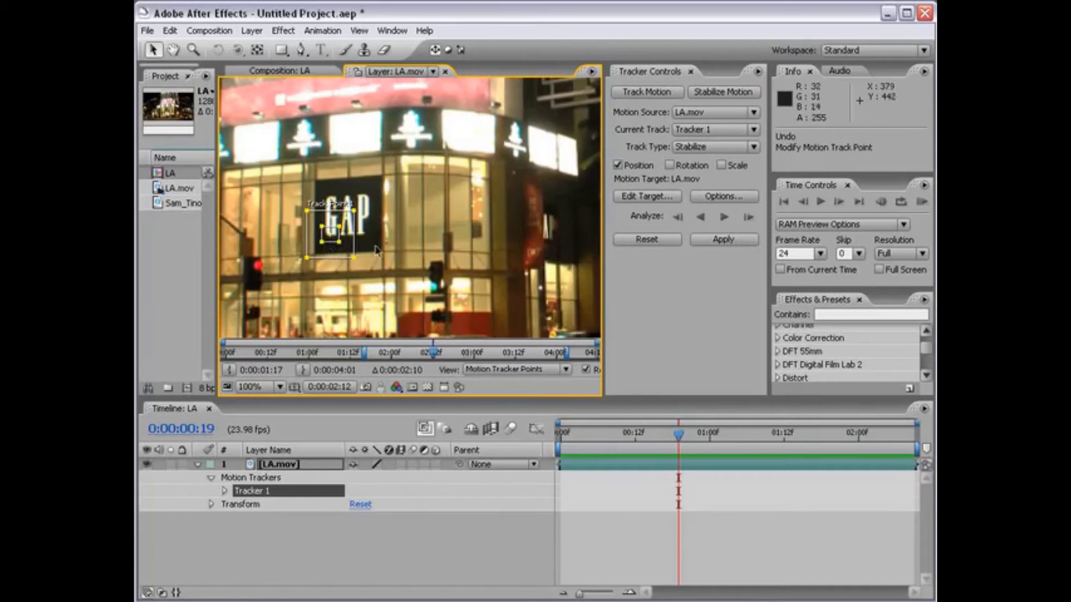
Enable rotation stabilization for Tracker 1 and place Track Point 2 on the end of the metal framework above the palm tree
key("comma")
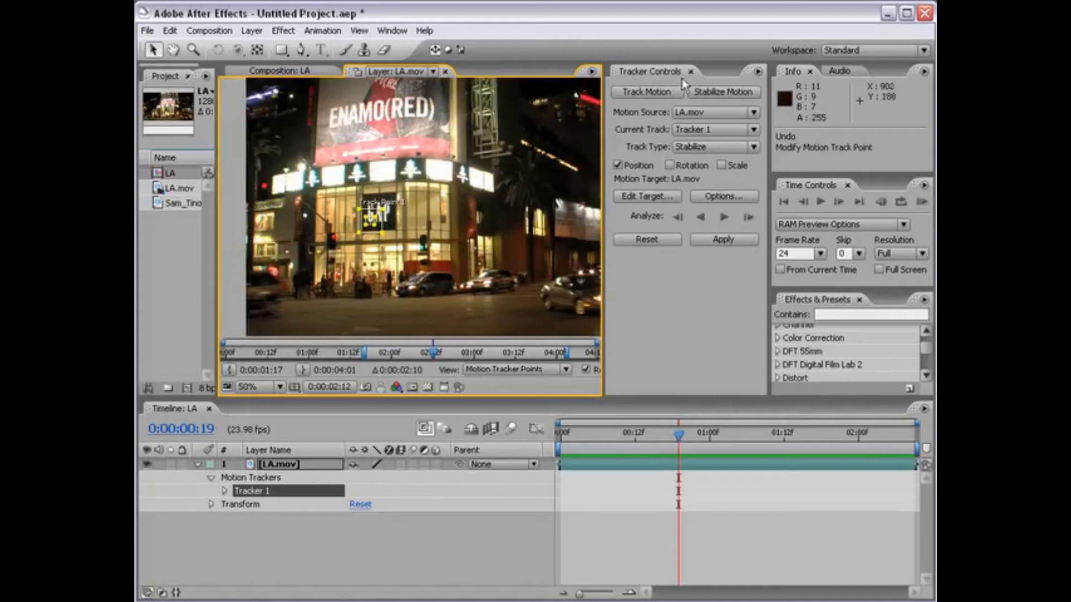
left_click(669, 166)
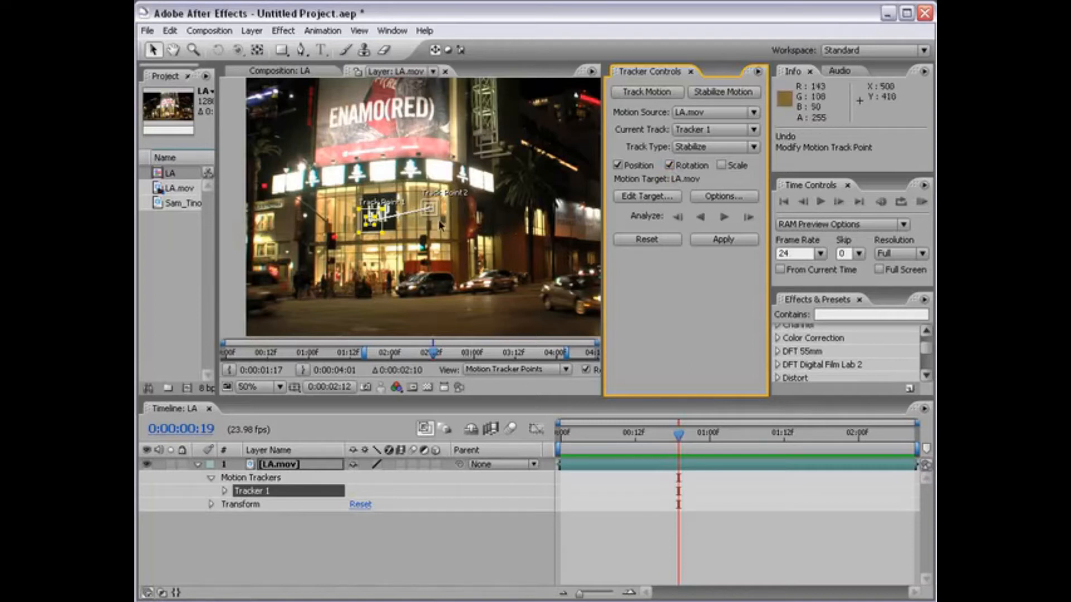
scroll(440, 218, "up", 1)
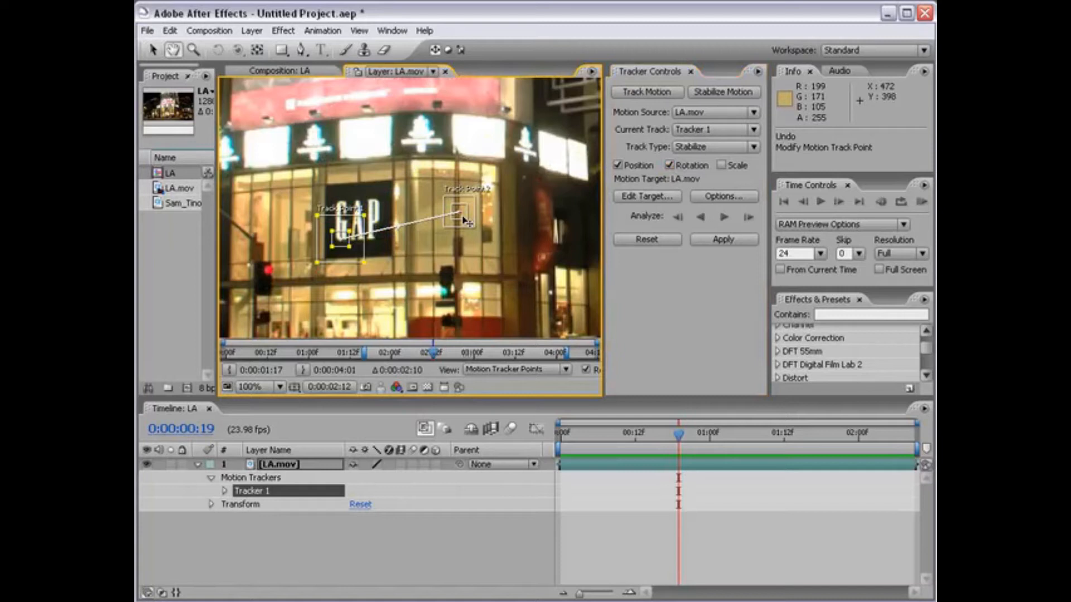
mouse_move(466, 220)
left_mouse_down()
mouse_move(480, 213)
mouse_move(480, 228)
left_mouse_up()
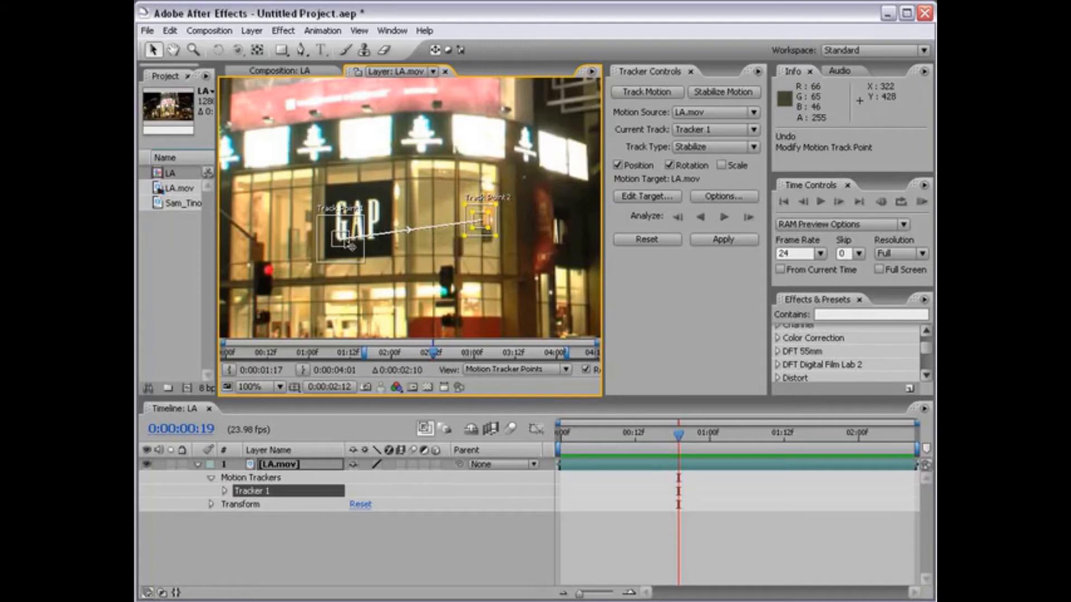
scroll(347, 243, "down", 1)
left_click_drag(390, 193, 367, 220)
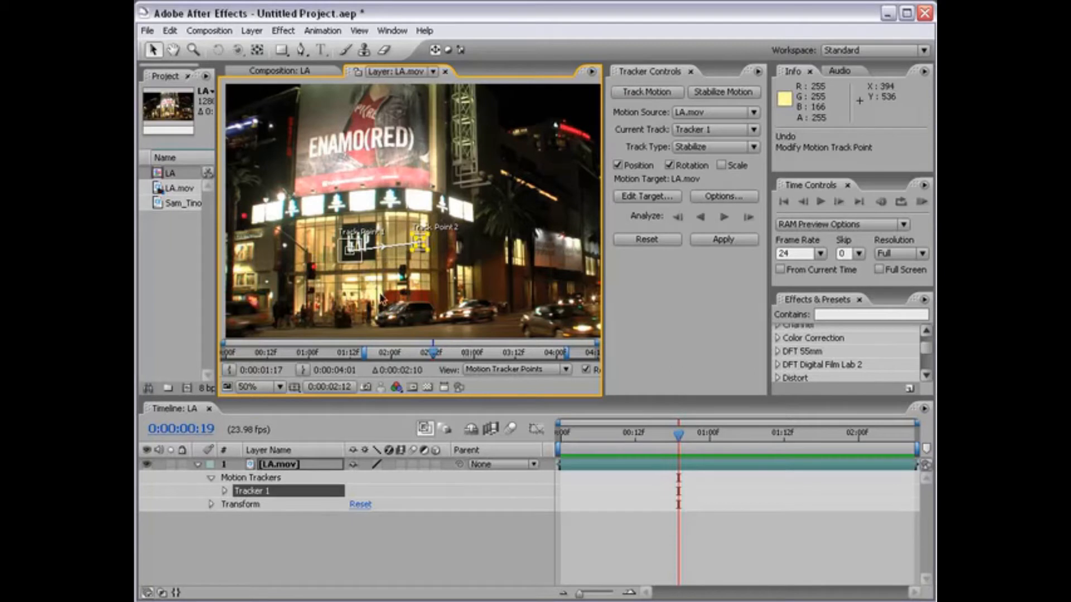
scroll(462, 173, "up", 2)
left_click_drag(379, 319, 517, 205)
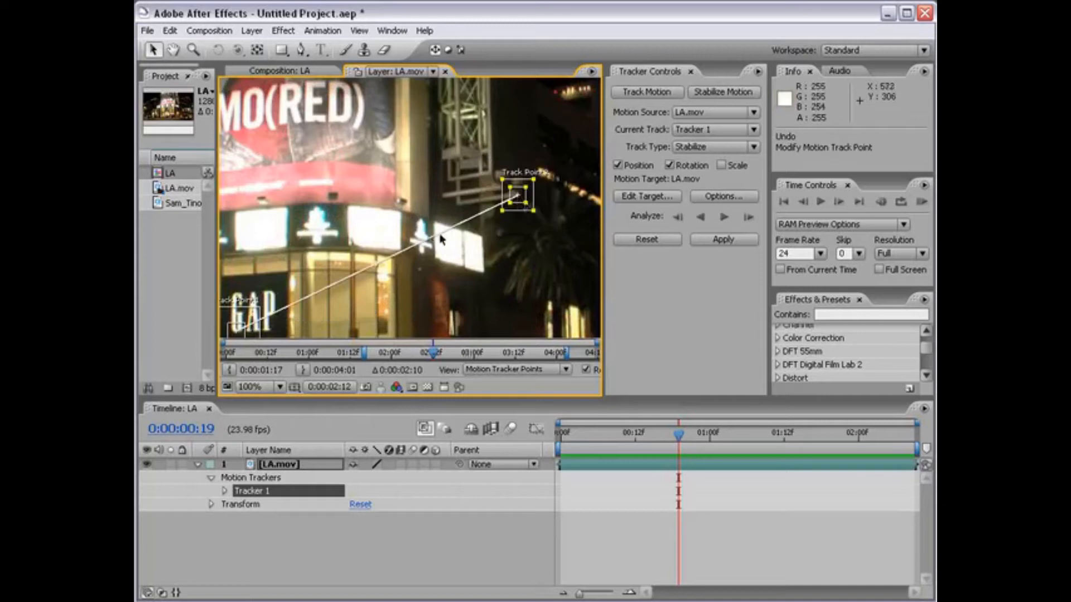
Analyze both track points forward from 0:00:00:19 to the end of the clip
scroll(518, 226, "down", 2)
left_click_drag(427, 241, 455, 206)
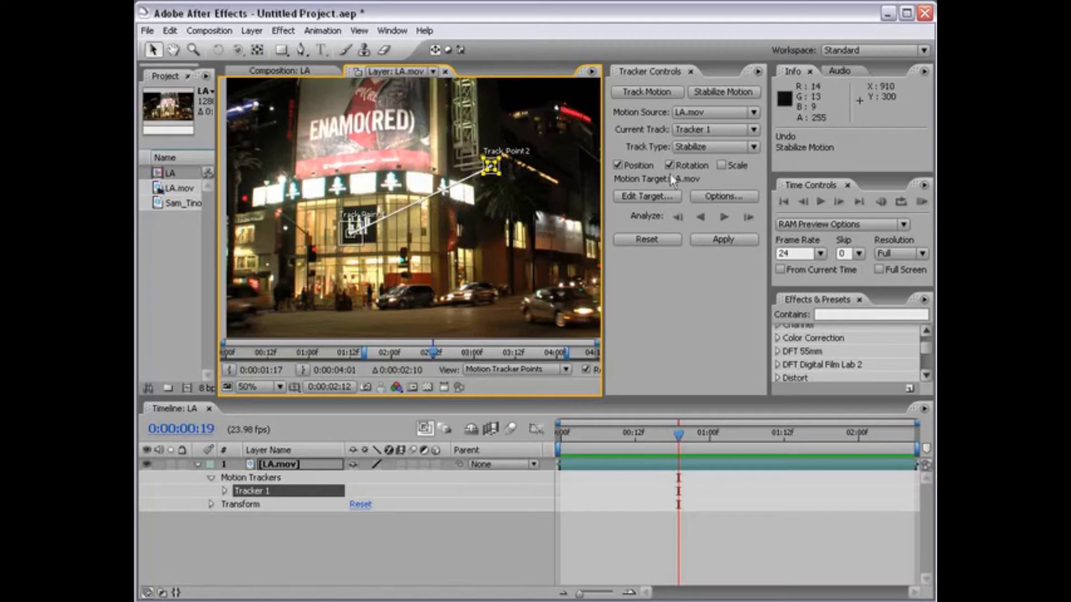
left_click(723, 219)
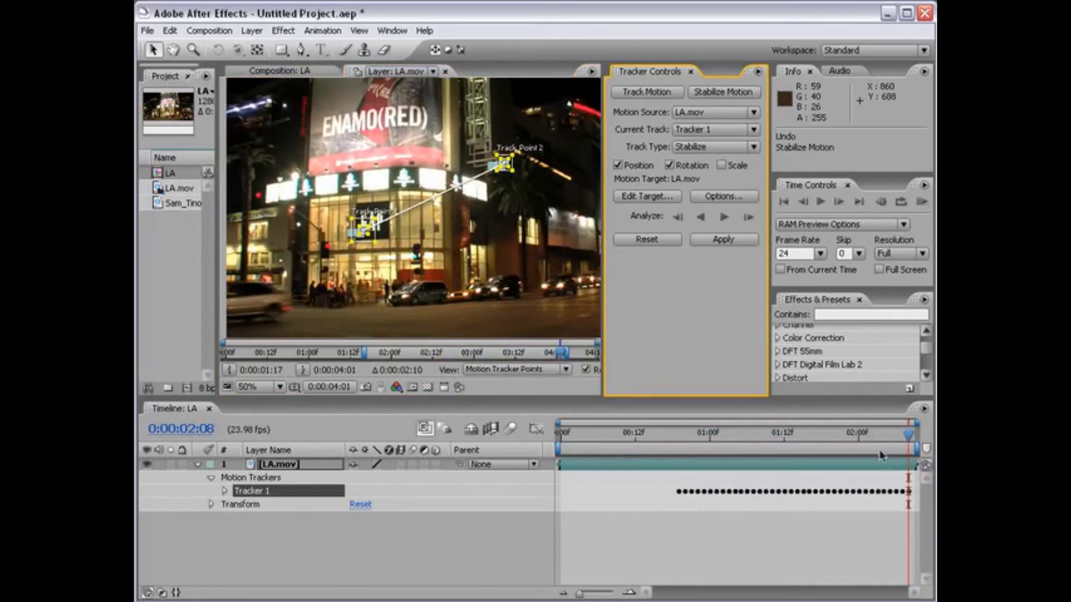
Go to 0:00:00:21 and analyze both track points backward to the start of the composition
left_click_drag(697, 437, 679, 442)
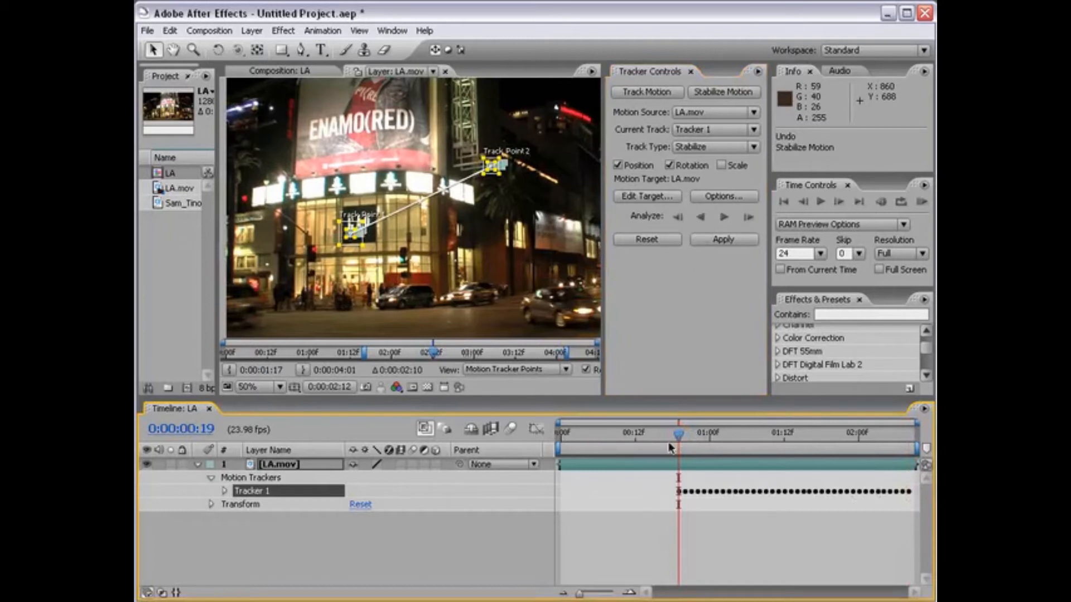
mouse_move(677, 438)
left_mouse_down()
mouse_move(593, 441)
mouse_move(692, 442)
left_mouse_up()
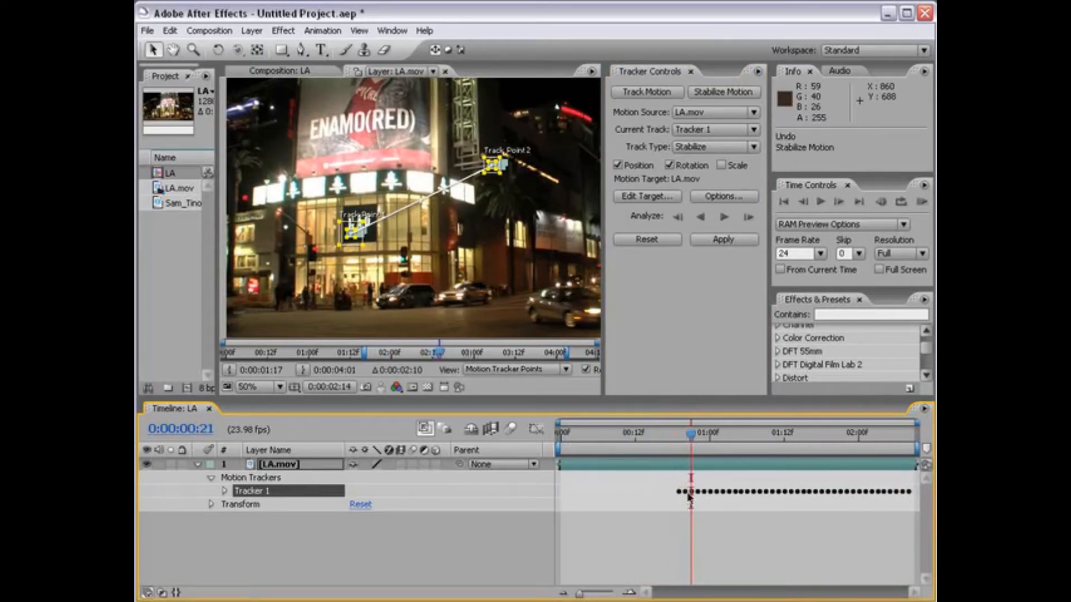
left_click(700, 221)
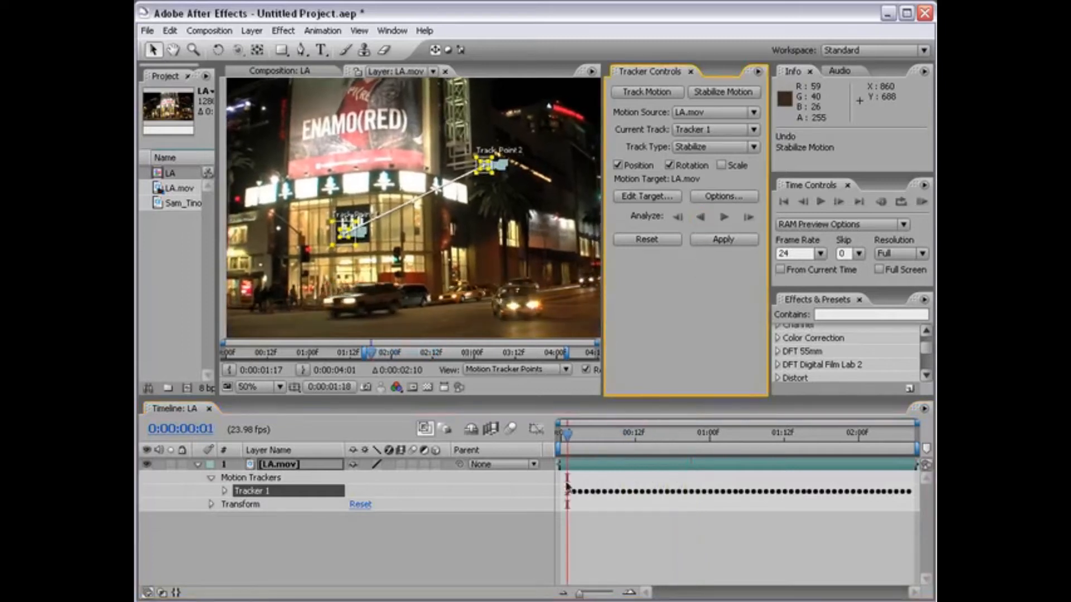
left_click_drag(566, 439, 560, 439)
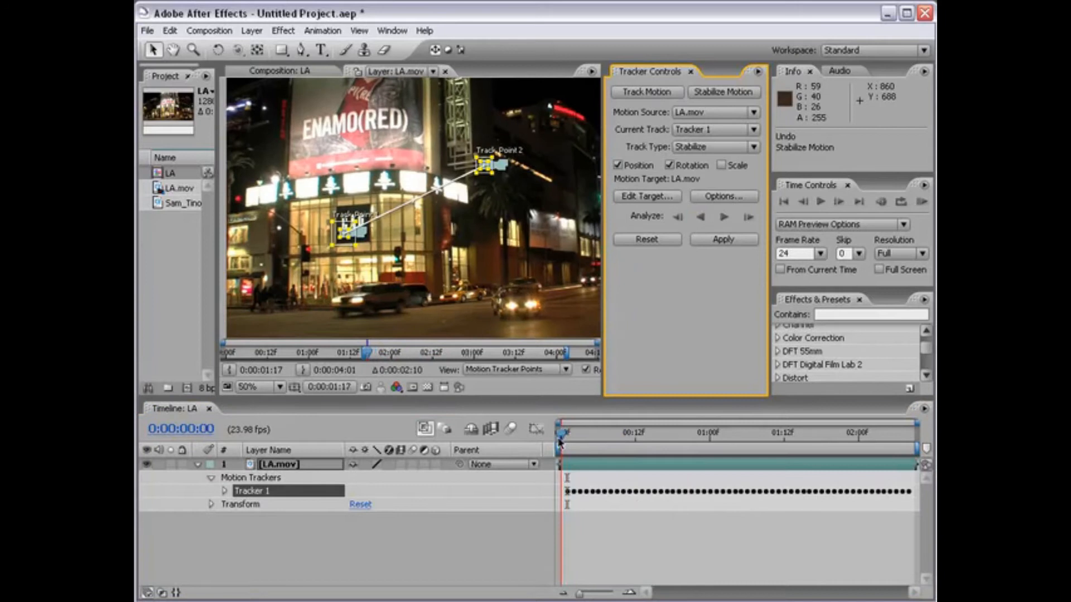
key("Page_Down")
key("Page_Down")
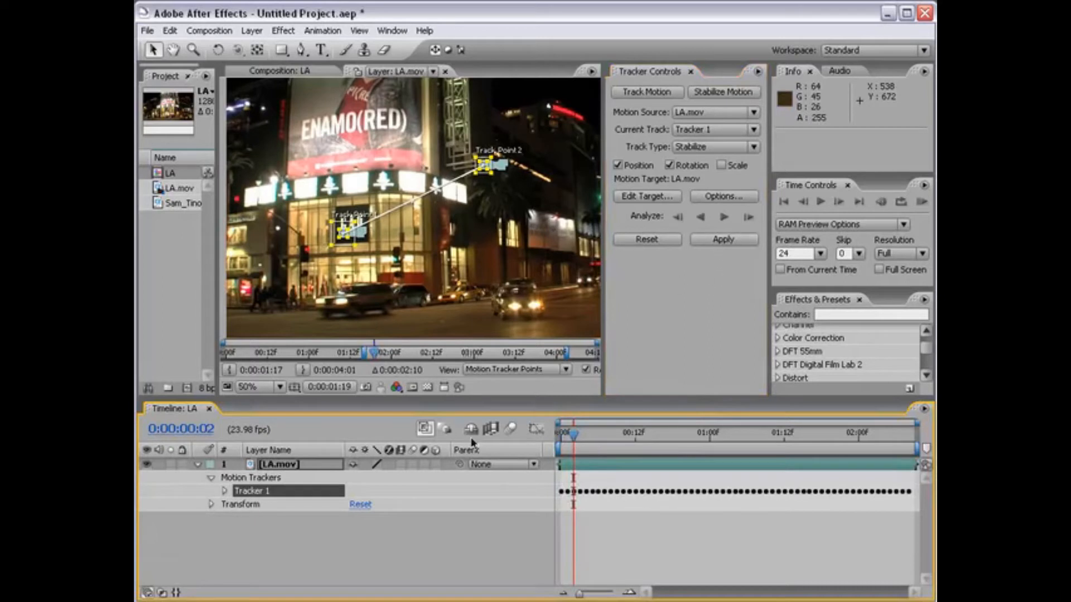
Apply the stabilization to LA.mov in the X and Y dimensions and display the LA composition
left_click(720, 241)
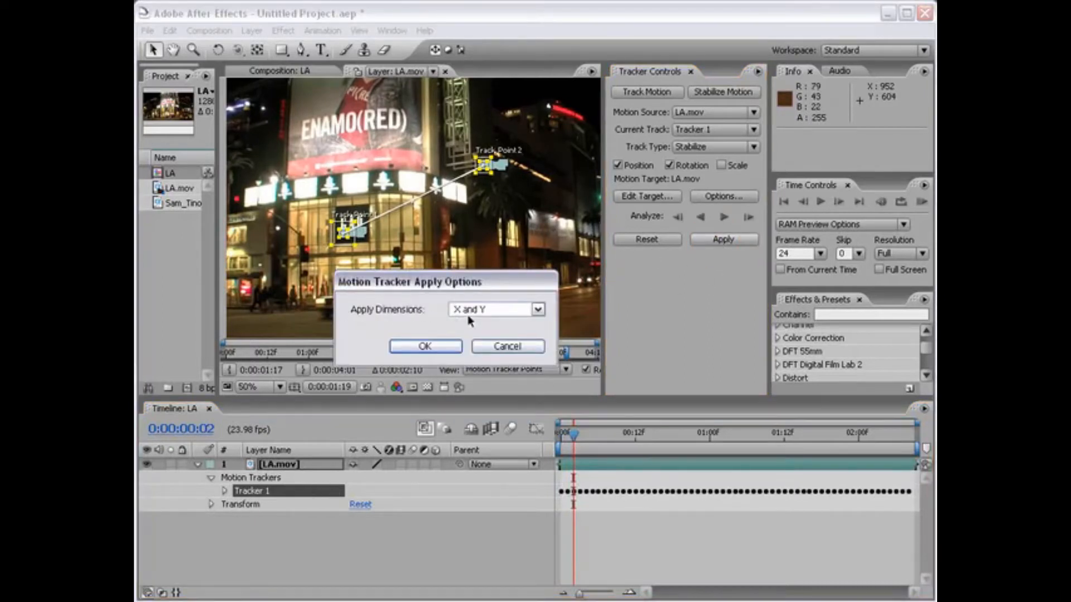
left_click(423, 346)
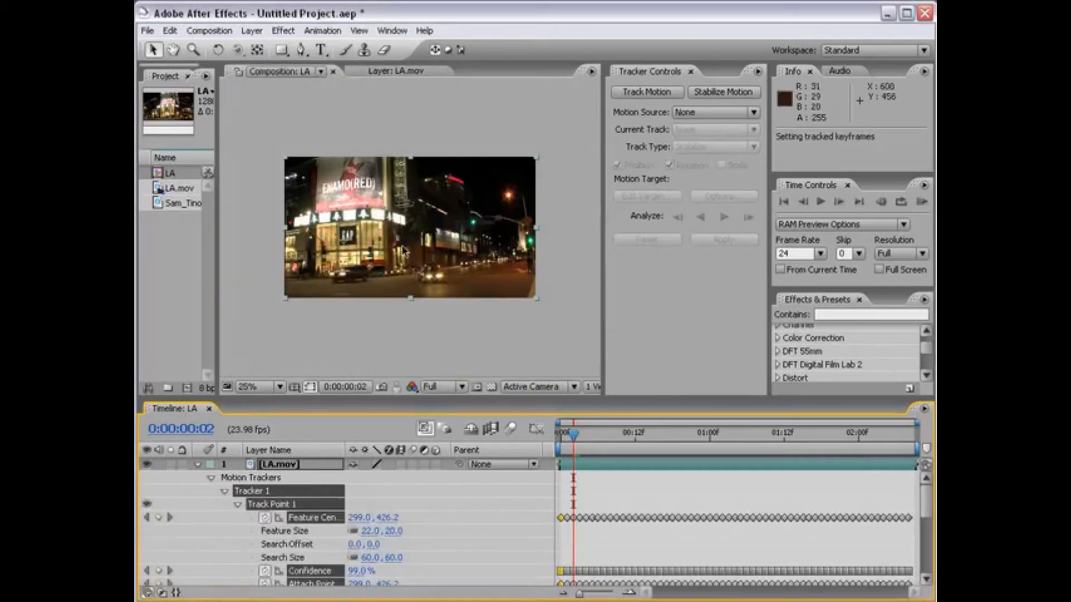
left_click(397, 71)
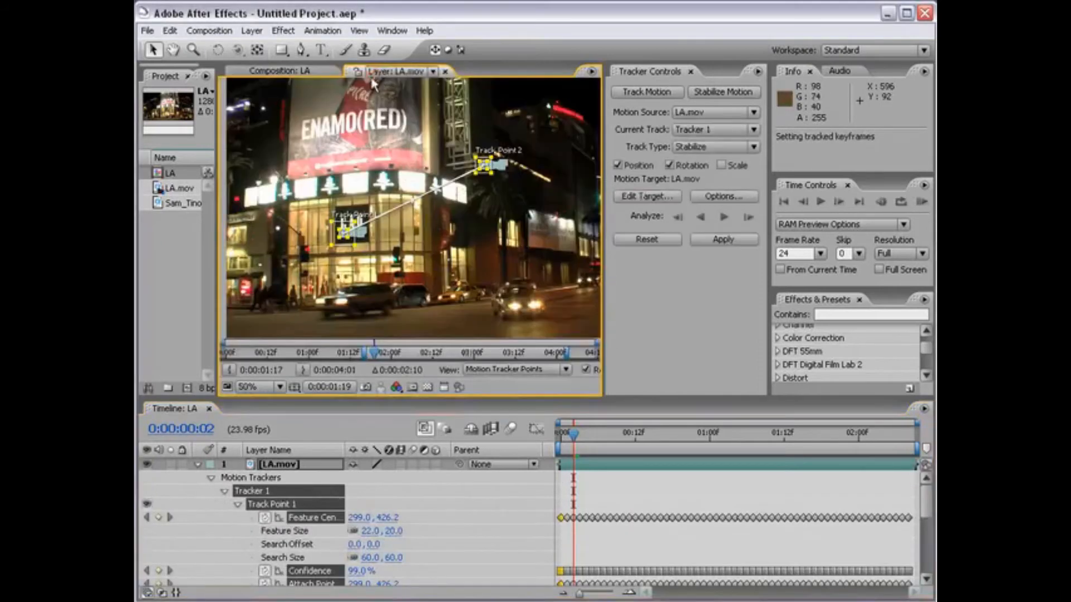
left_click(290, 72)
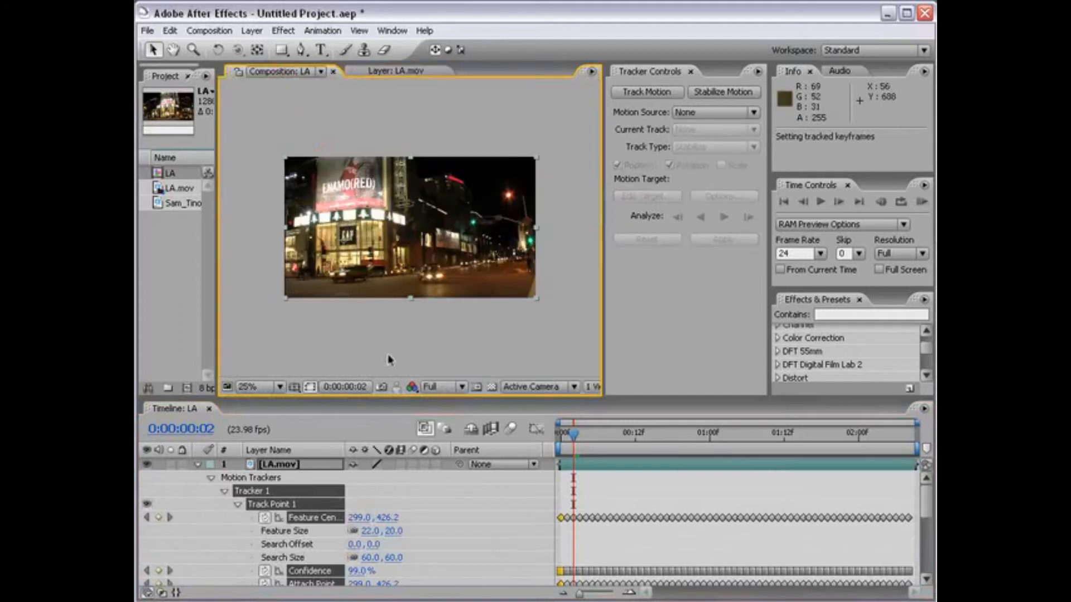
Preview the stabilized composition and examine the edge of the picture beside the street light at 0:00:01:10
left_click_drag(573, 434, 687, 441)
key("space")
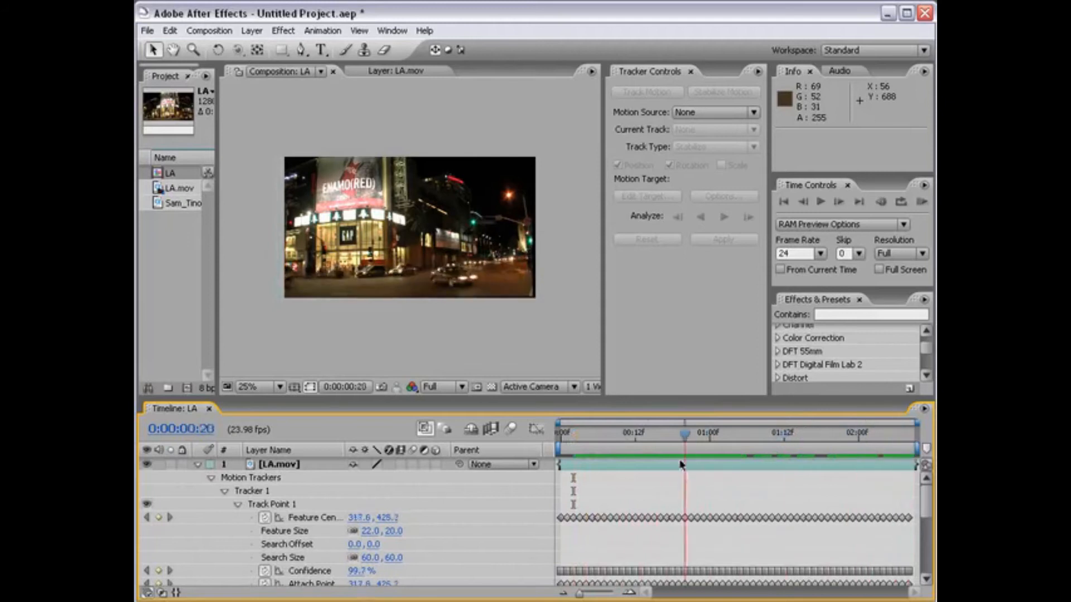
key("period")
left_click_drag(633, 437, 551, 444)
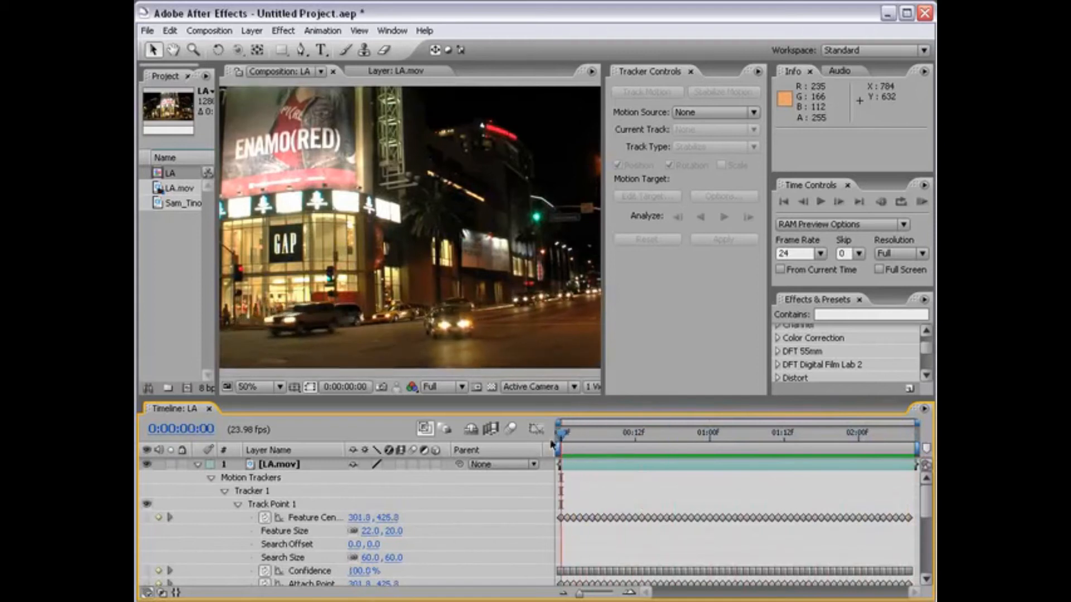
key("space")
left_click_drag(518, 277, 344, 206)
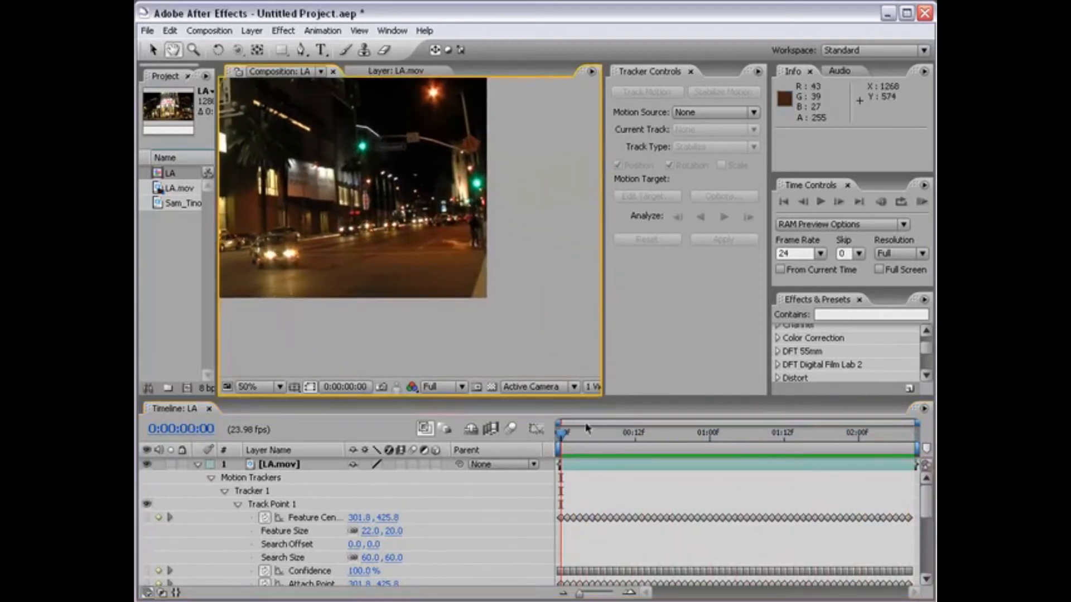
left_click_drag(564, 437, 774, 437)
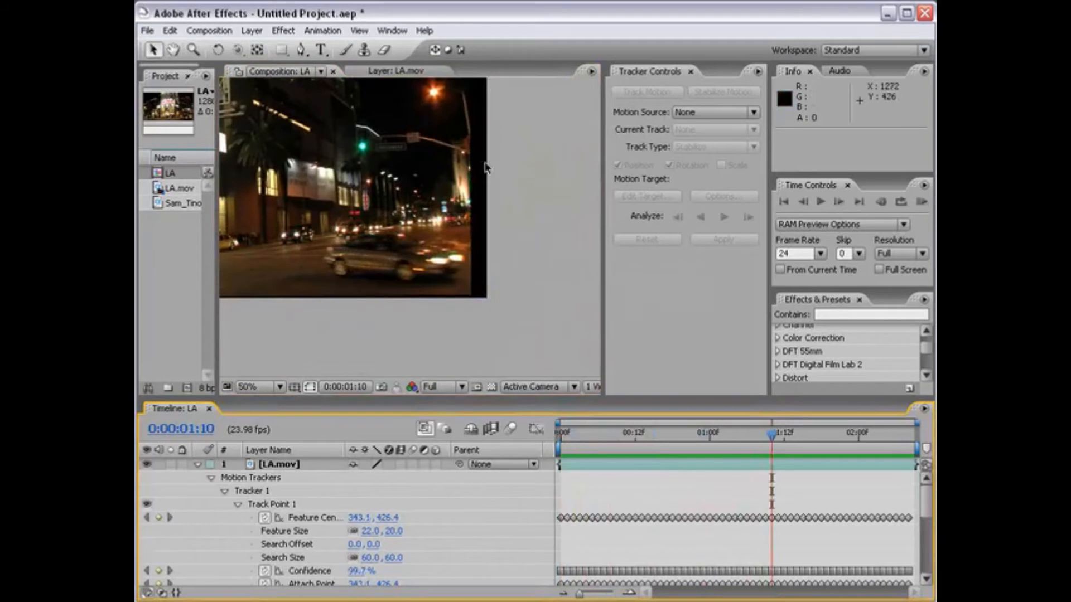
scroll(479, 299, "down", 1)
key("space")
left_click_drag(358, 204, 419, 240)
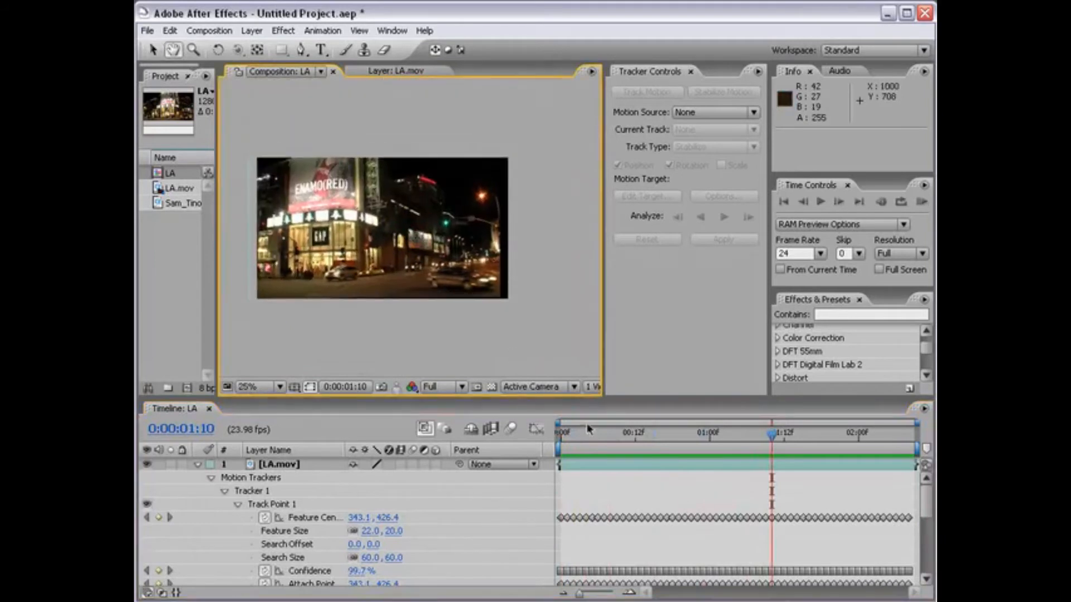
Compare the stabilized footage at 0:00:00:08 and 0:00:01:15, examining the GAP sign and the borders of the picture
left_click(610, 440)
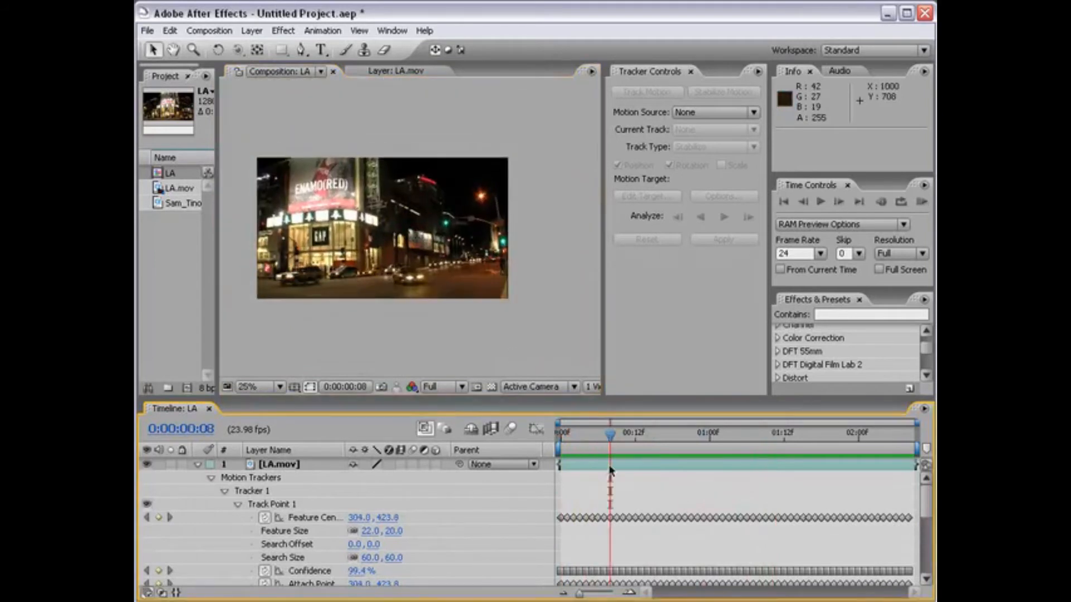
left_click(610, 466)
scroll(326, 253, "up", 1)
key("space")
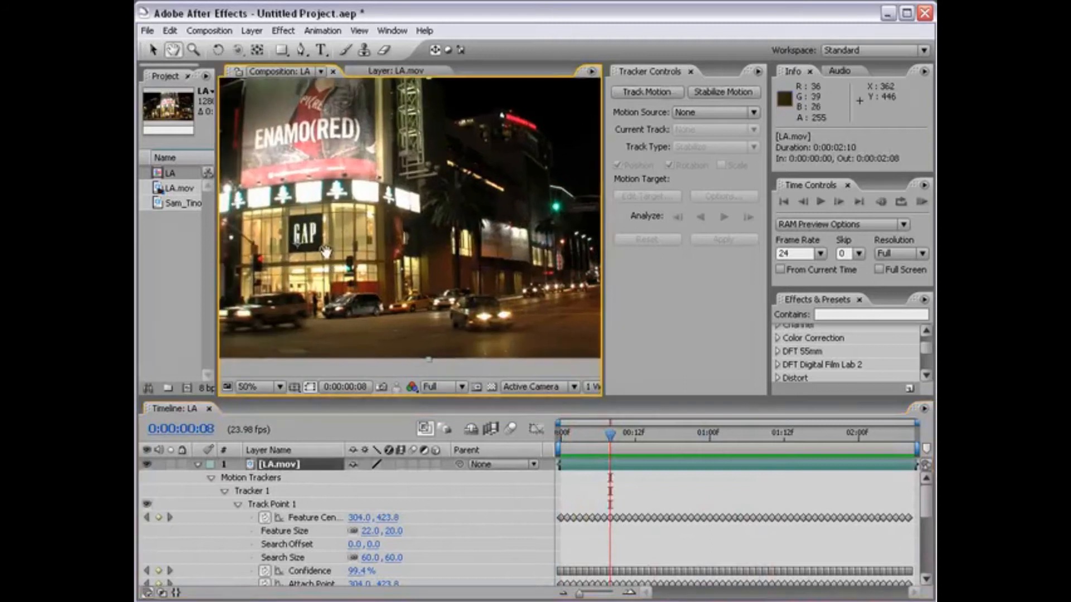
left_click_drag(623, 435, 798, 442)
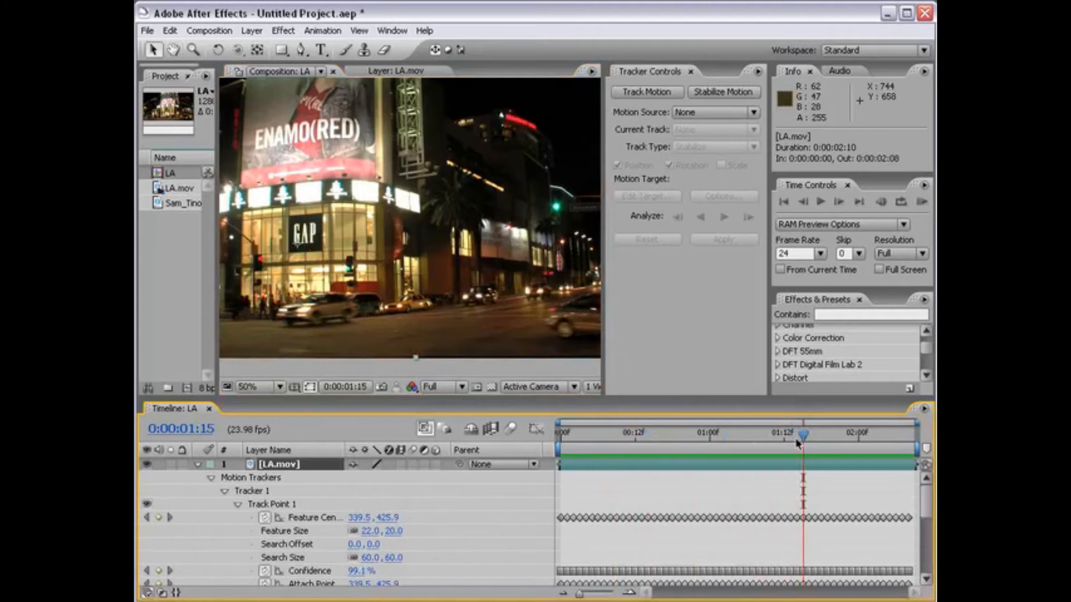
scroll(552, 184, "down", 1)
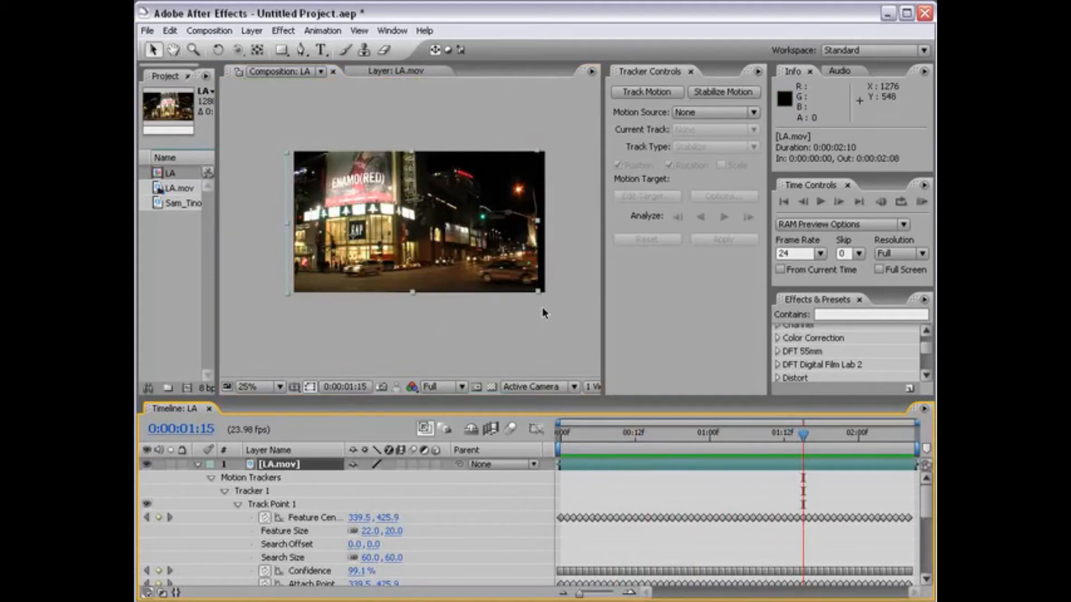
scroll(335, 257, "up", 1)
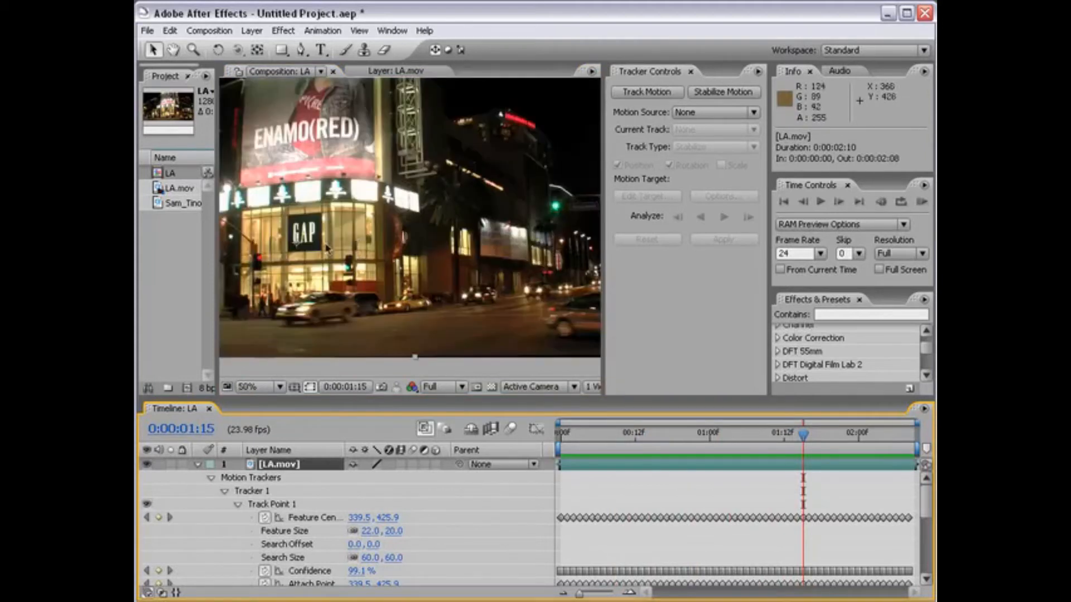
scroll(357, 268, "down", 1)
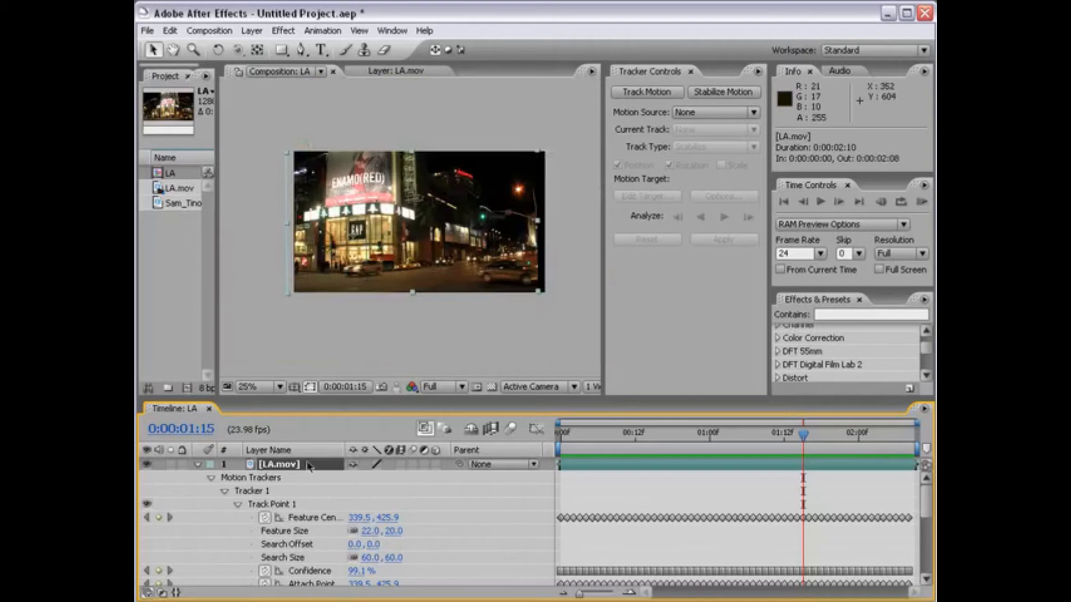
Scale the LA.mov layer to 110% and check that the picture fills the composition frame
left_click(198, 464)
key("s")
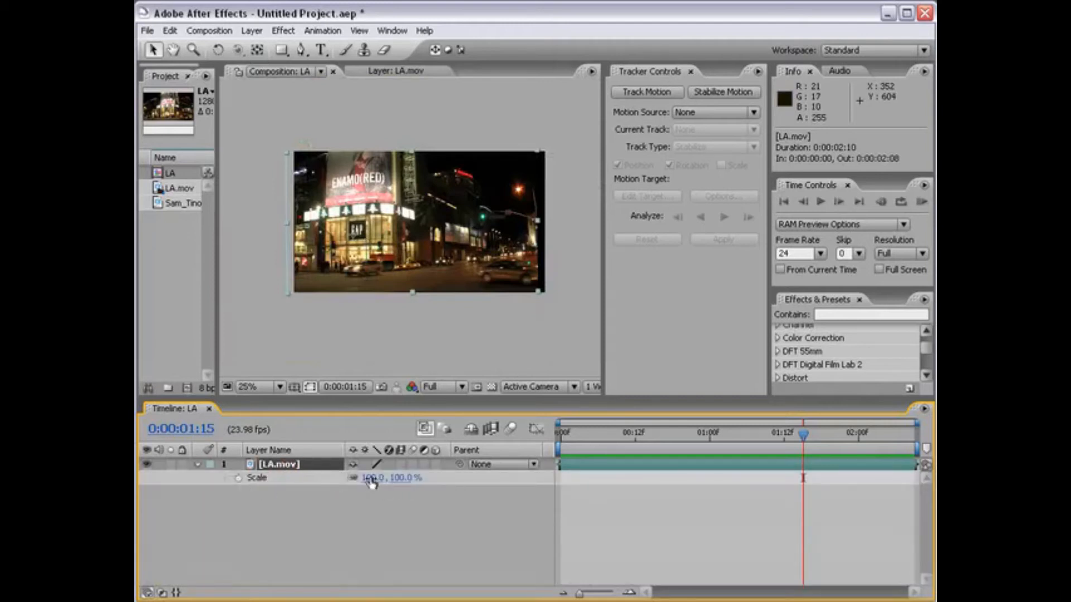
key("s")
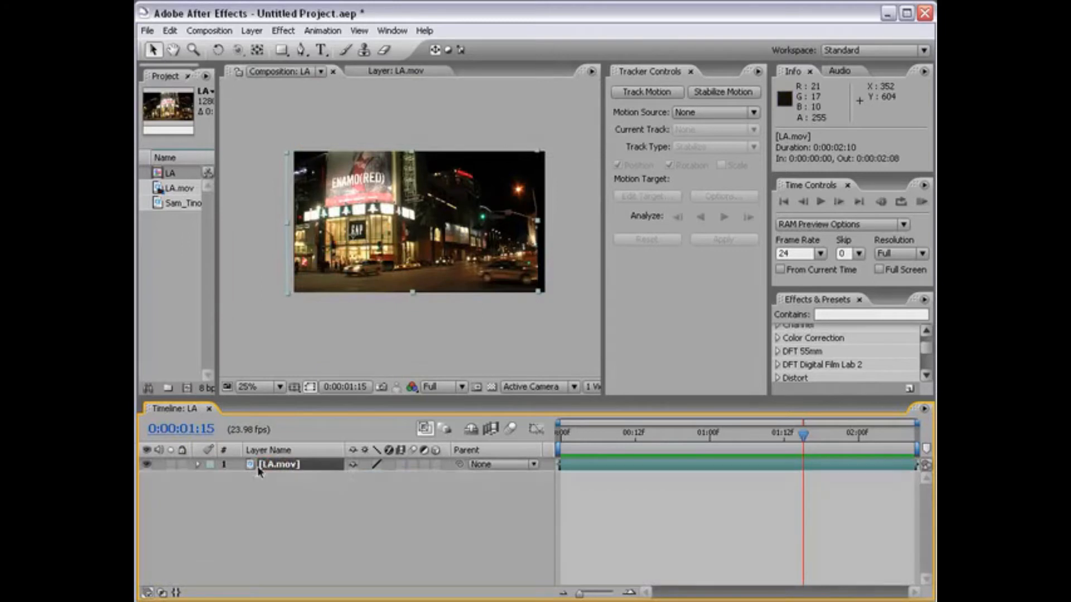
key("s")
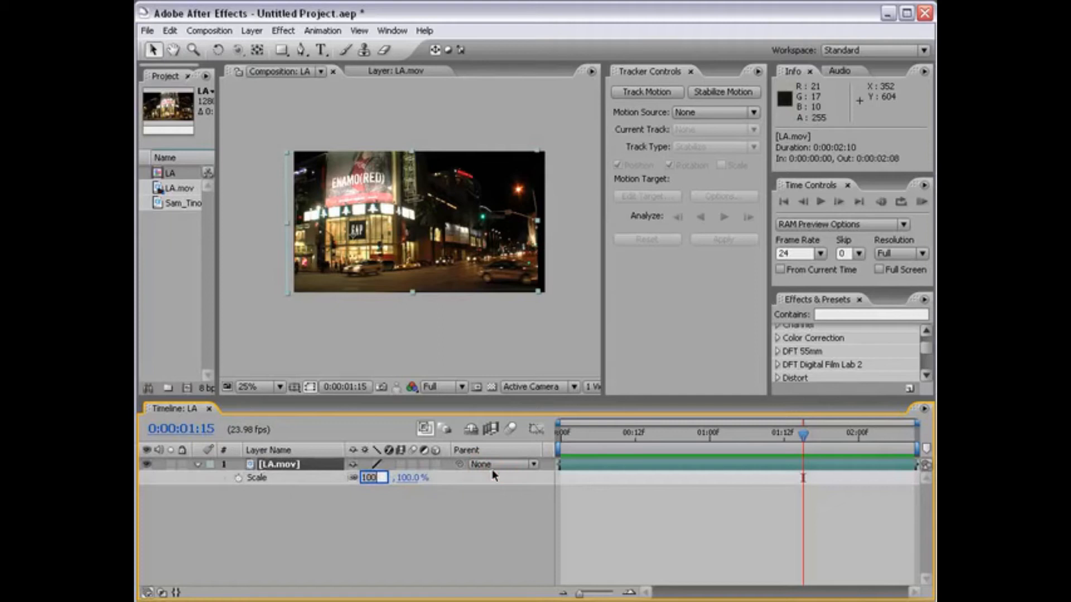
type("11")
key("Return")
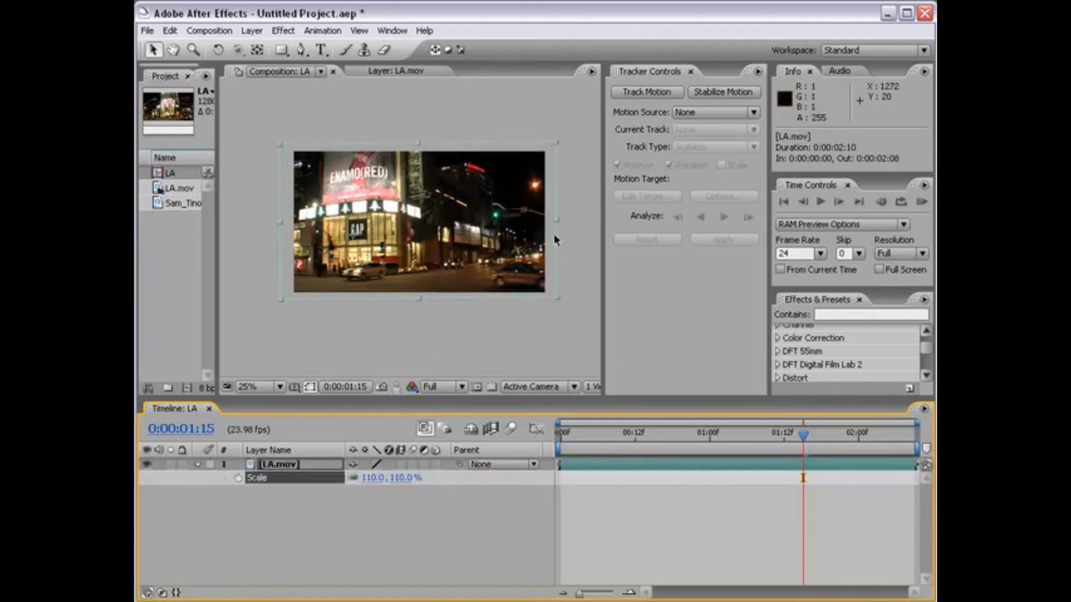
left_click(541, 321)
scroll(441, 341, "up", 2)
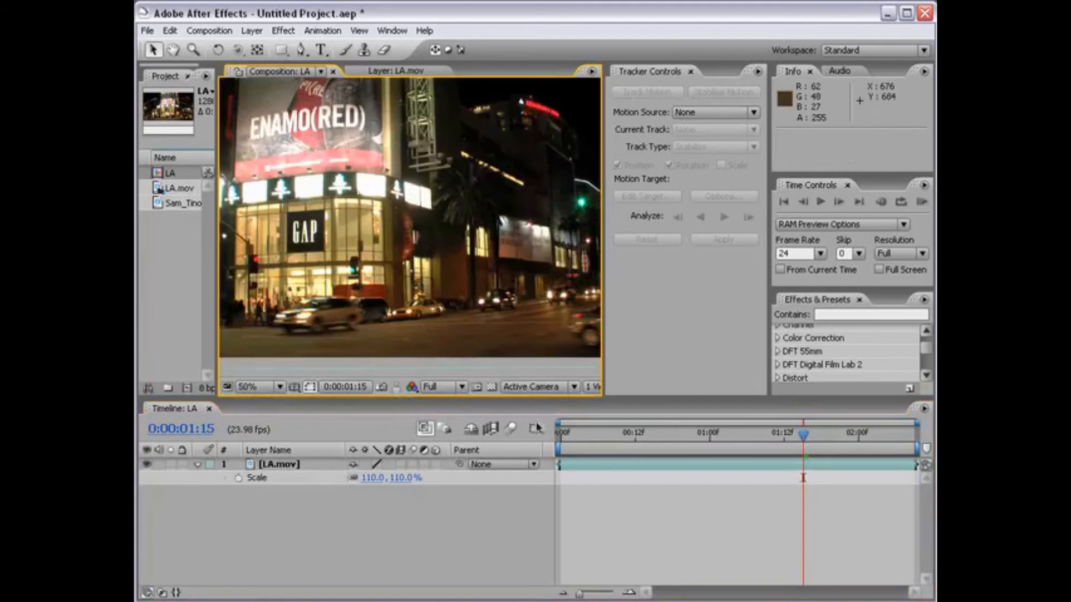
Run a RAM preview of the scaled LA composition and compare it with the original LA.mov layer
key("KP_0")
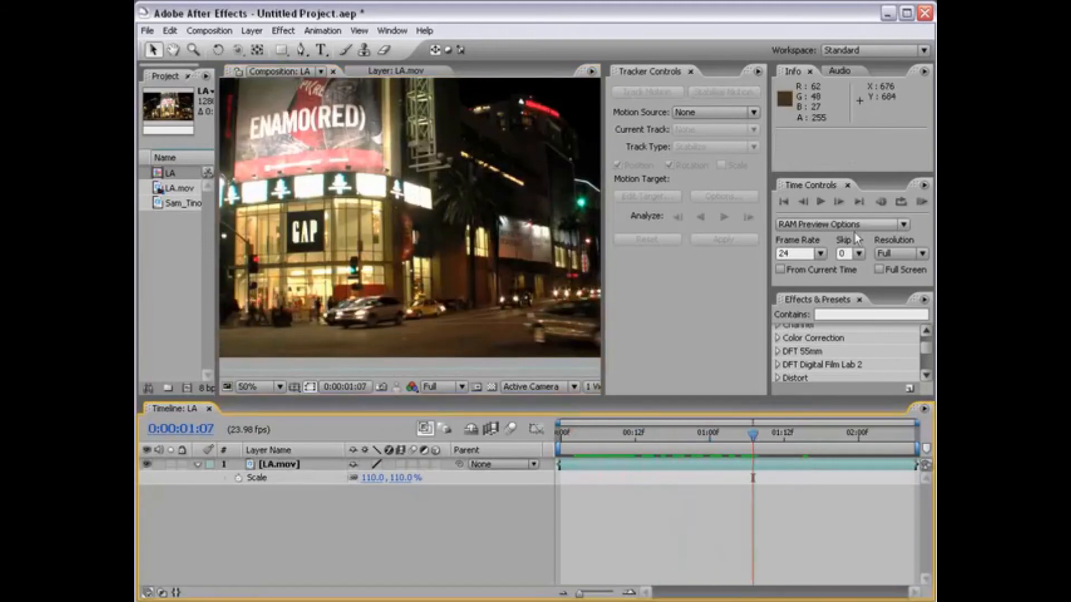
left_click(922, 204)
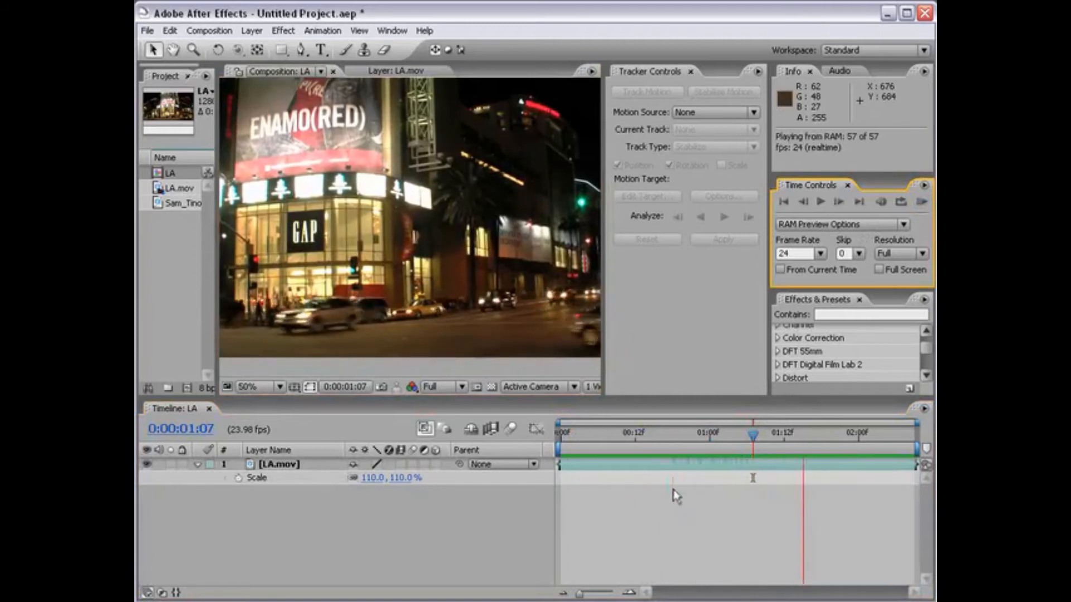
left_click(395, 71)
left_click(280, 71)
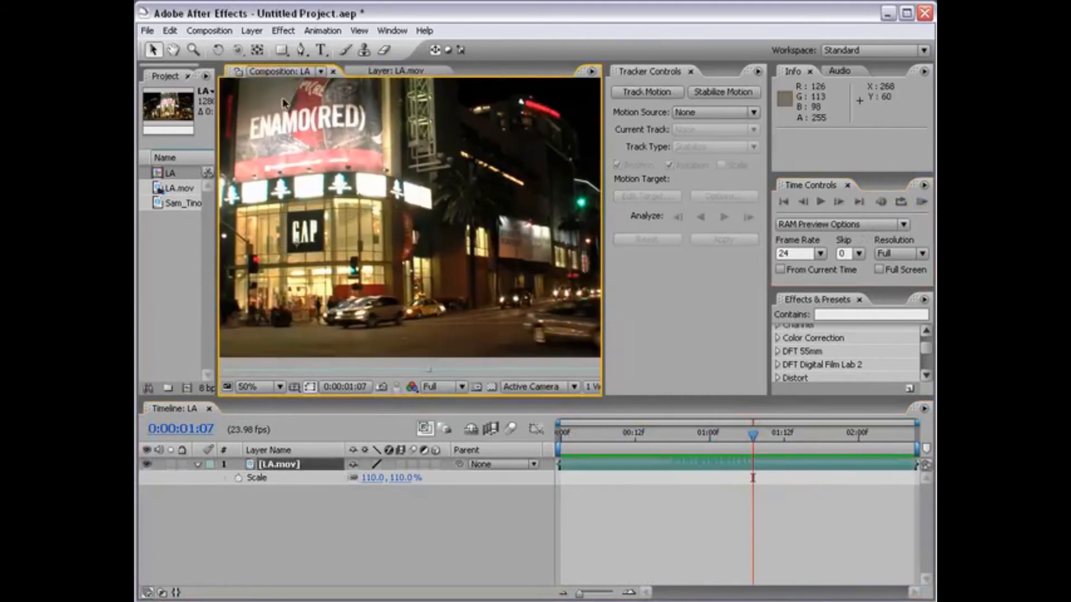
Widen the project file list and create a new composition from the LA.mov footage, with the GAP sign in view
left_click_drag(218, 234, 291, 234)
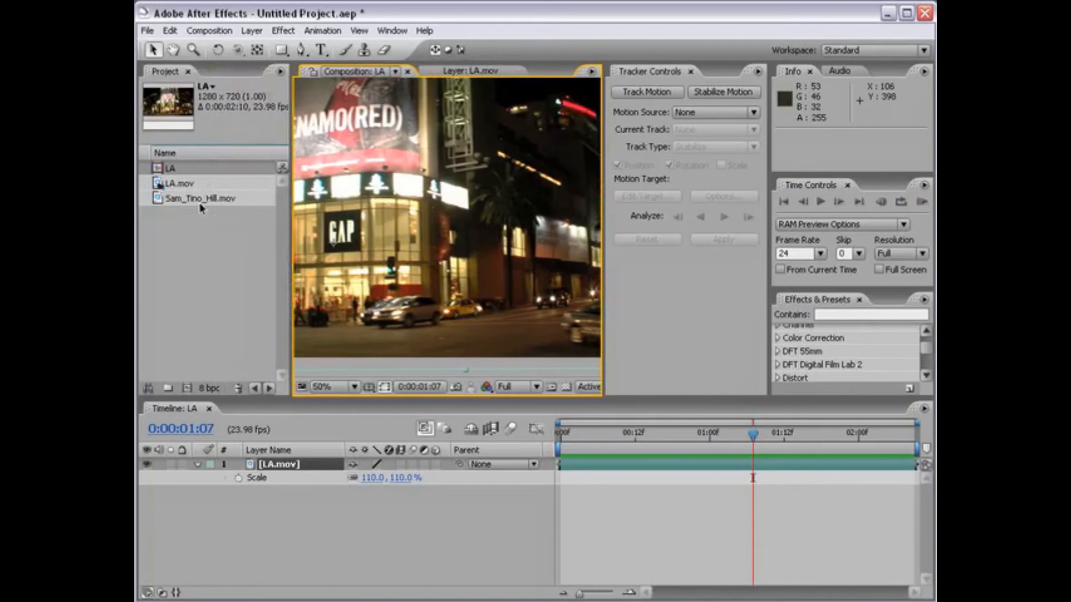
left_click(166, 184)
left_click_drag(170, 187, 186, 387)
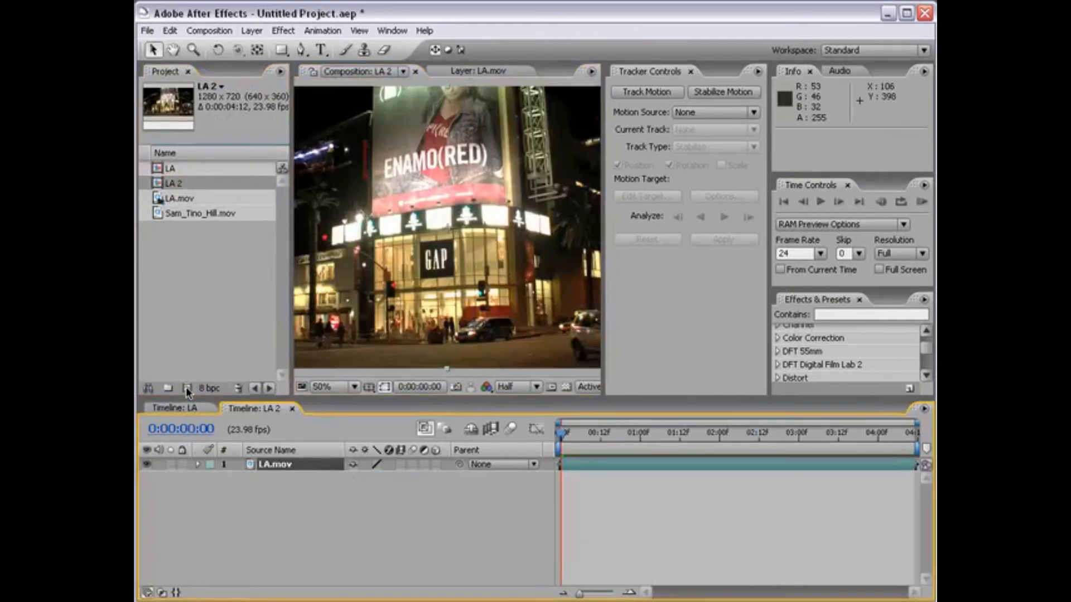
scroll(454, 245, "down", 1)
scroll(453, 245, "up", 1)
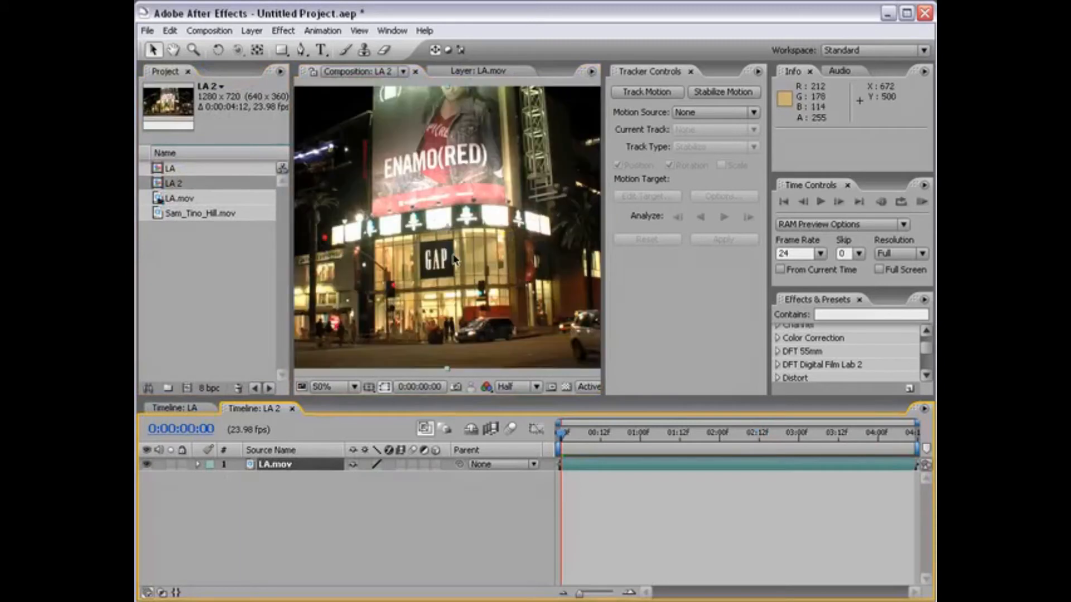
scroll(449, 249, "up", 2)
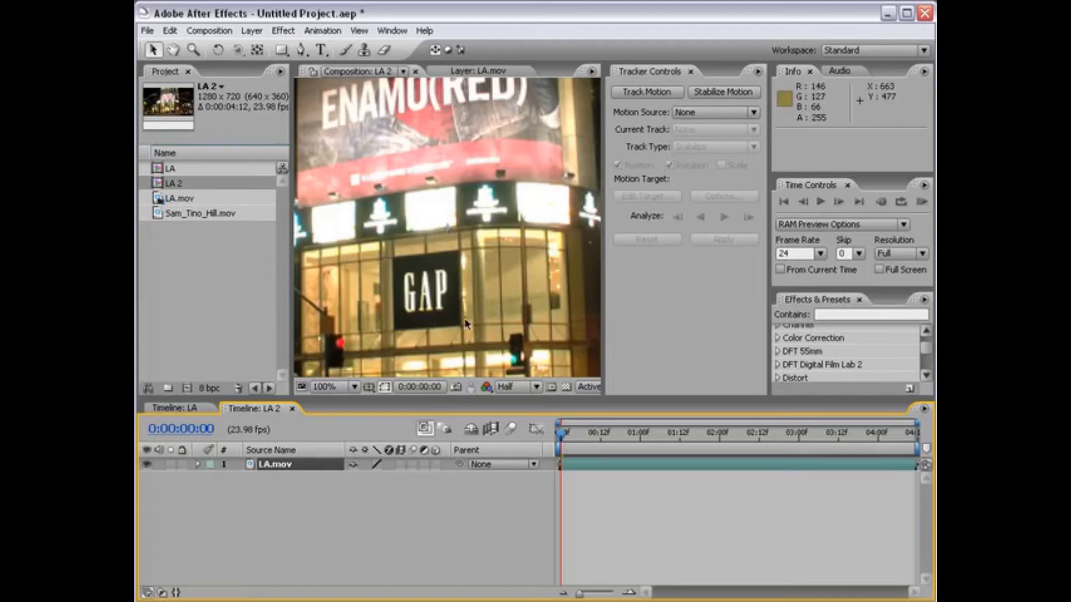
Create a 1280 x 720 solid in the LA 2 composition, with its color sampled from the dark background of the GAP sign
left_click(250, 32)
mouse_move(262, 46)
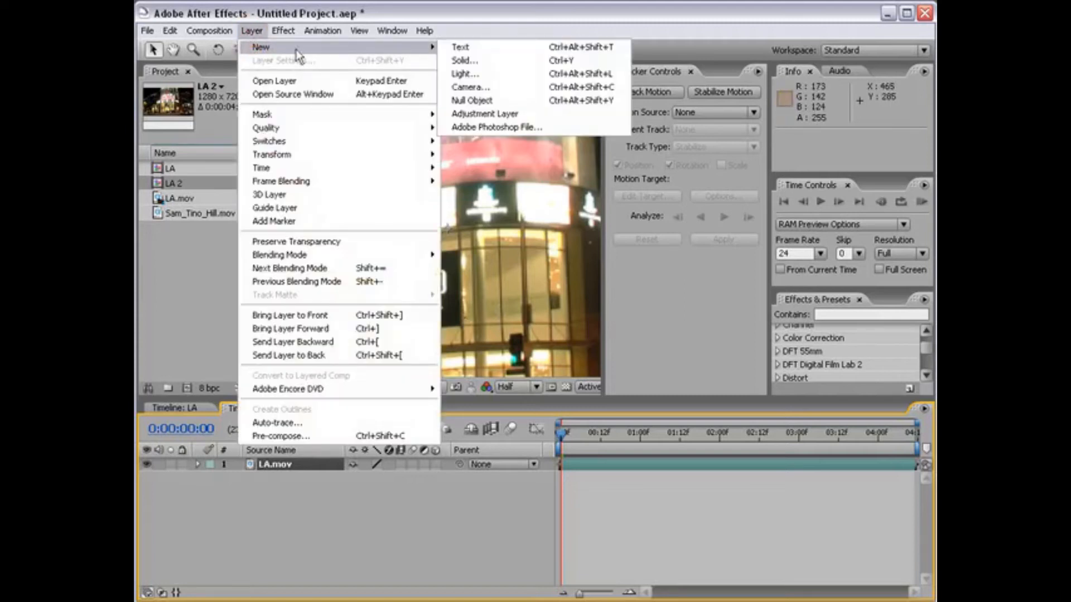
left_click(479, 62)
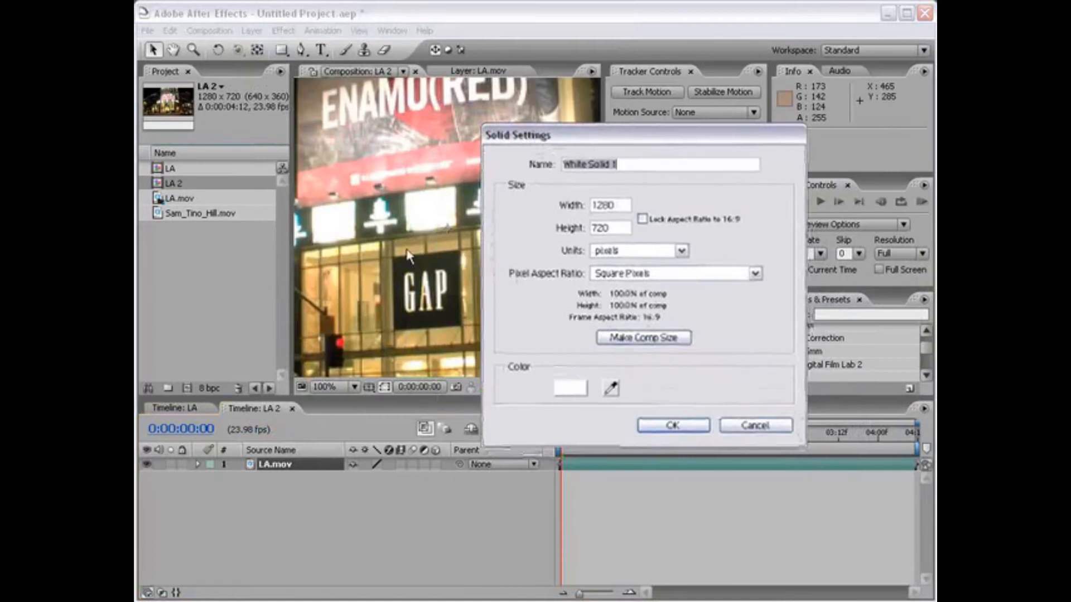
left_click(610, 388)
left_click(425, 261)
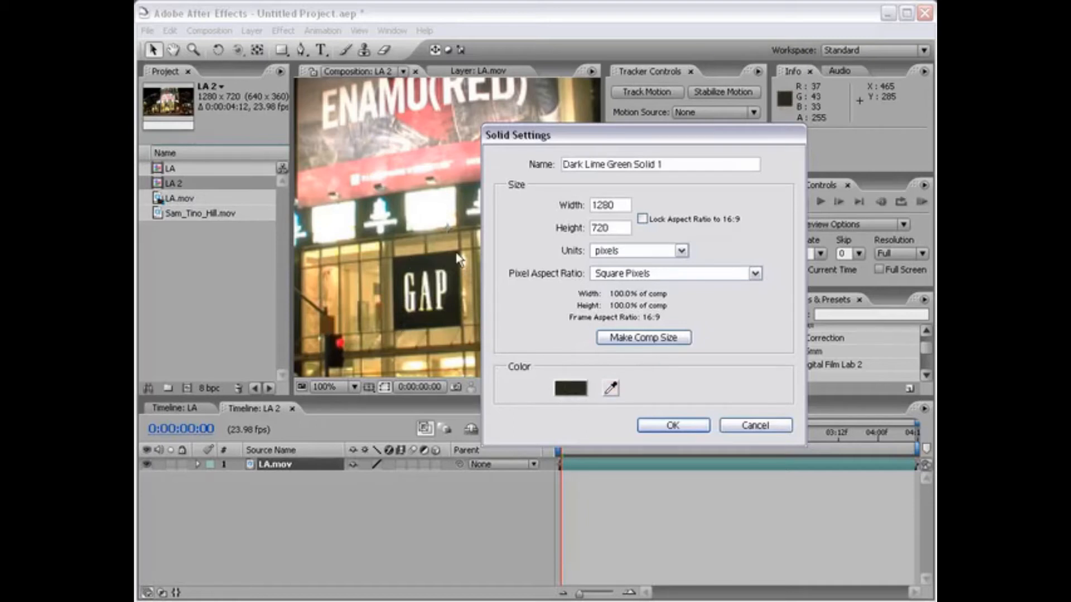
left_click(671, 425)
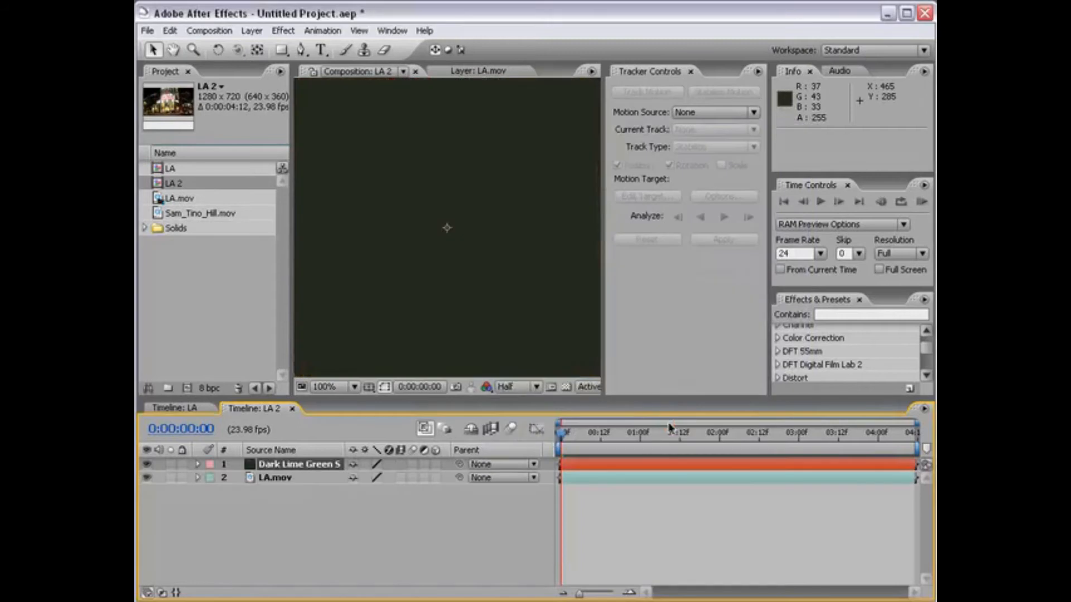
Hide the dark solid and open the LA.mov layer for tracking
scroll(447, 214, "down", 4)
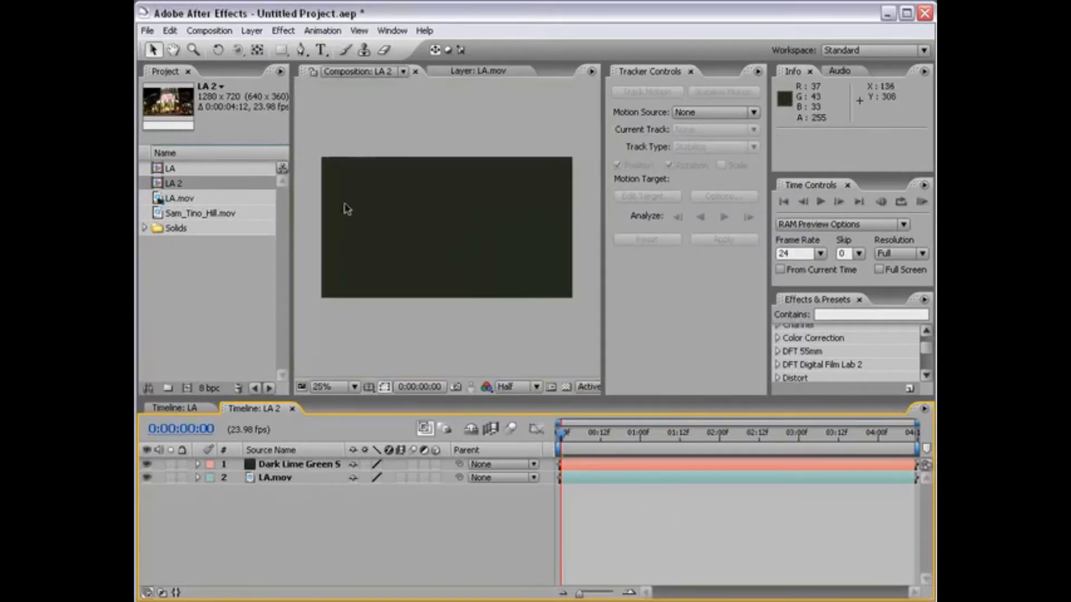
left_click(146, 465)
left_click(276, 478)
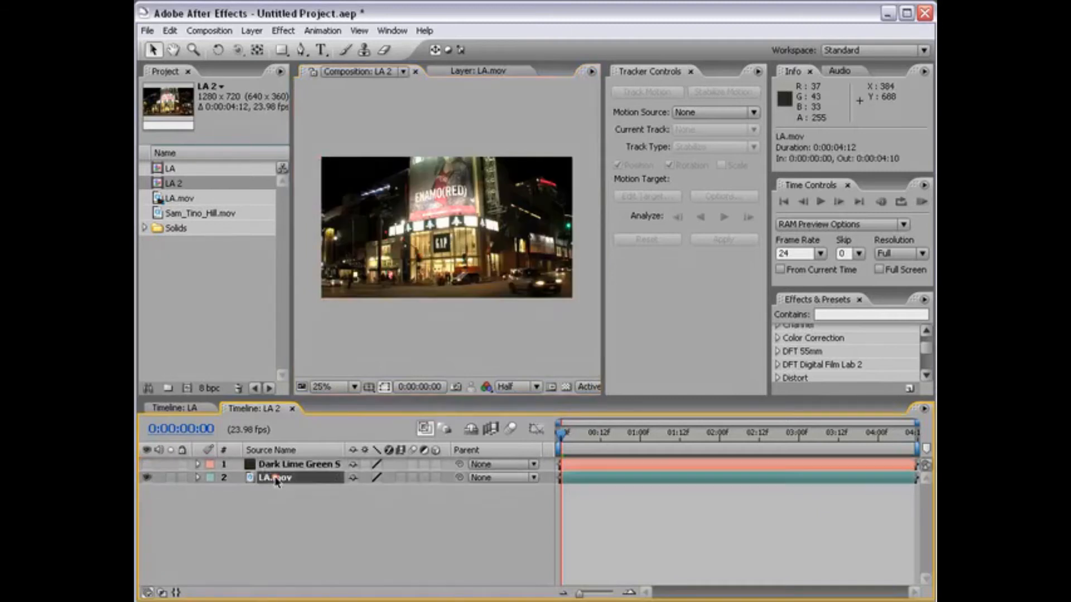
scroll(398, 315, "up", 2)
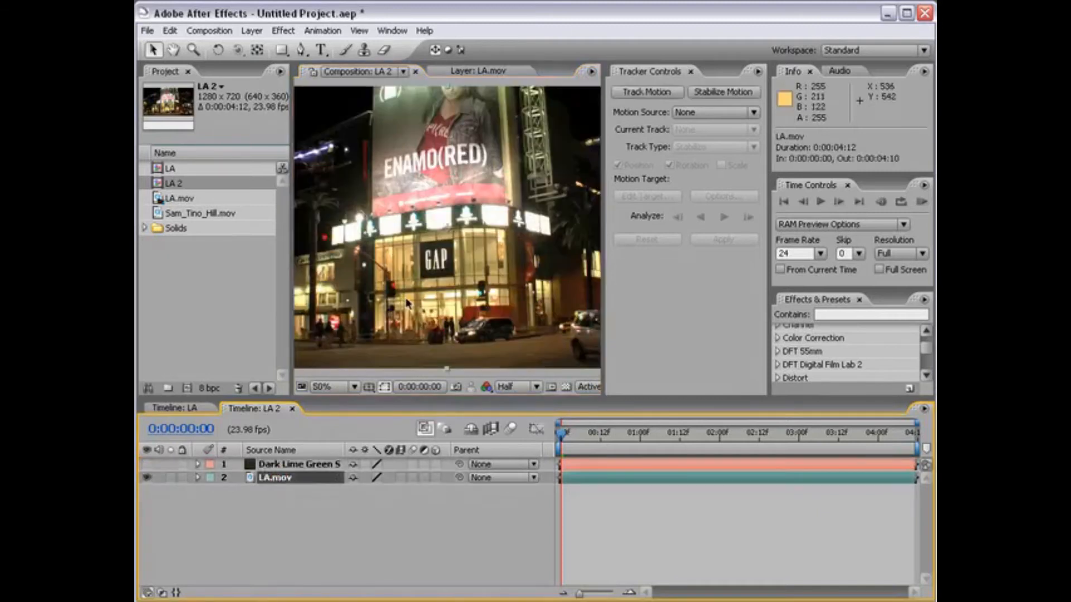
double_click(274, 479)
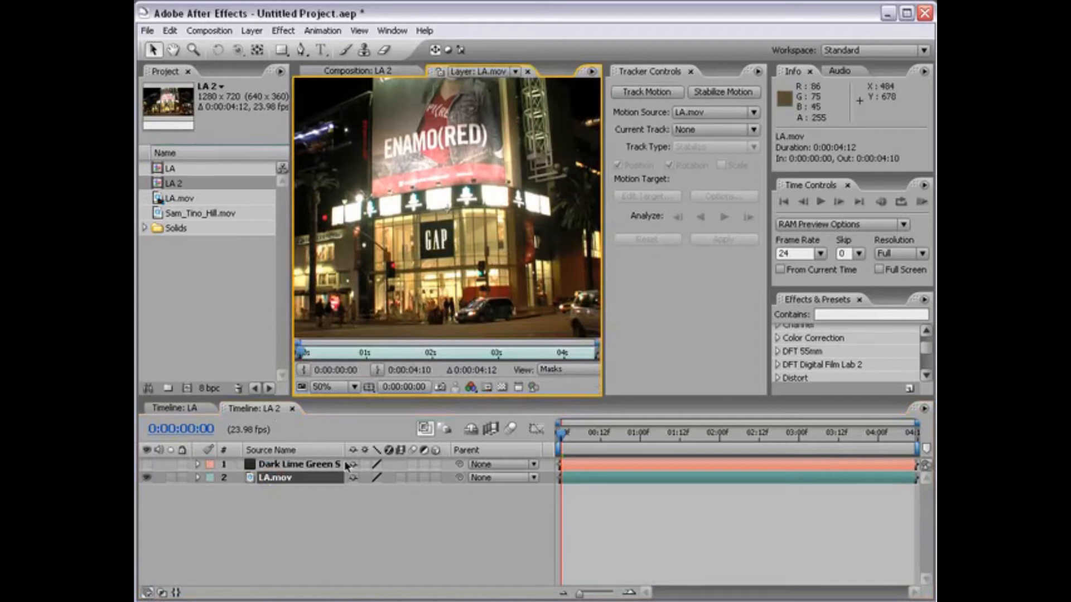
Create a motion tracker on LA.mov and set its track type to Perspective corner pin
left_click(645, 92)
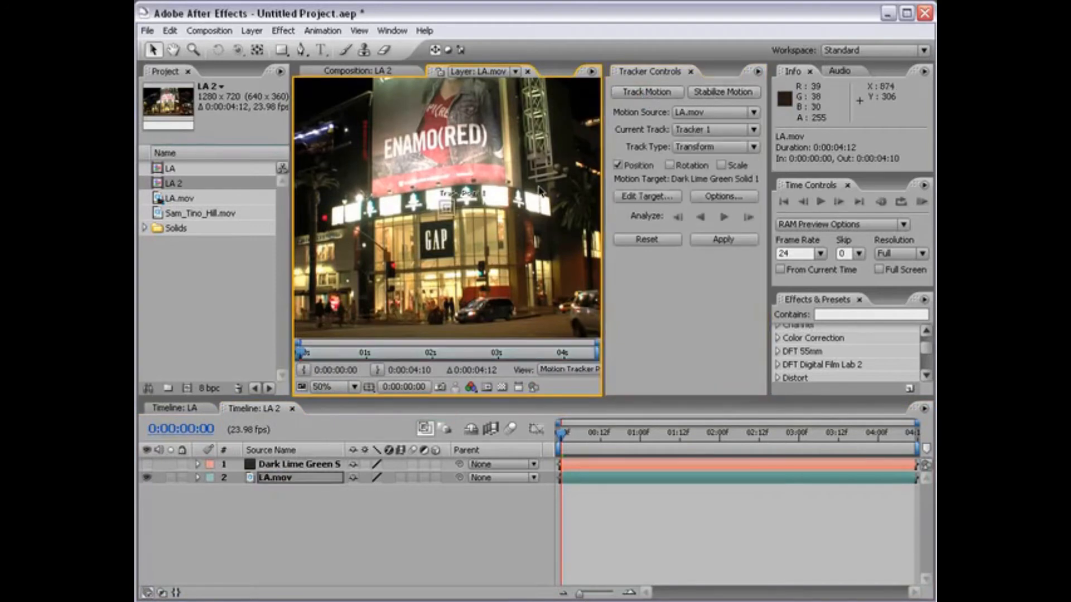
key("period")
left_click(711, 147)
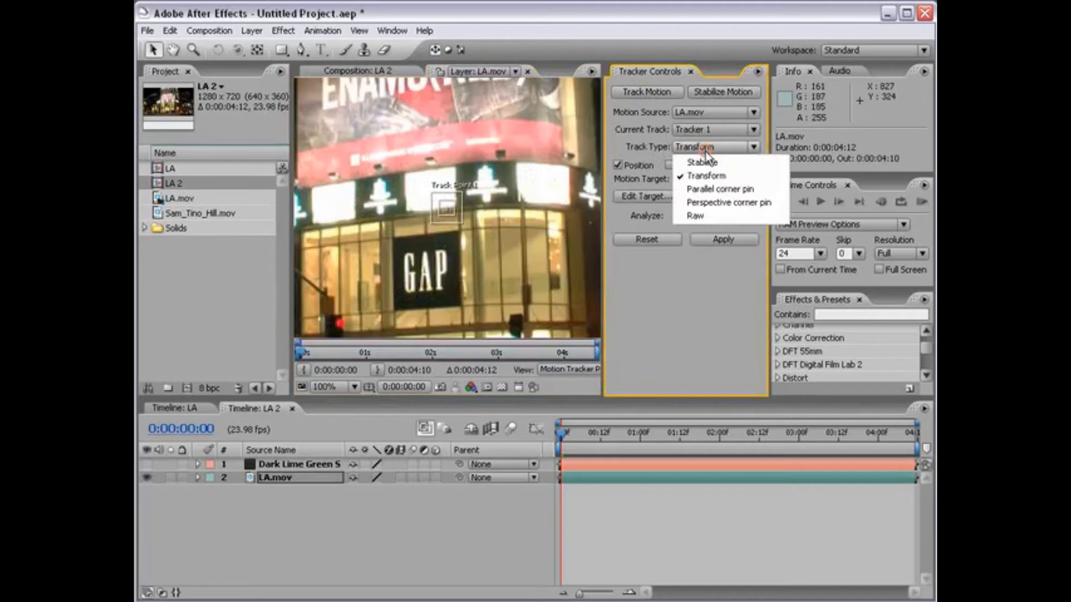
left_click(759, 204)
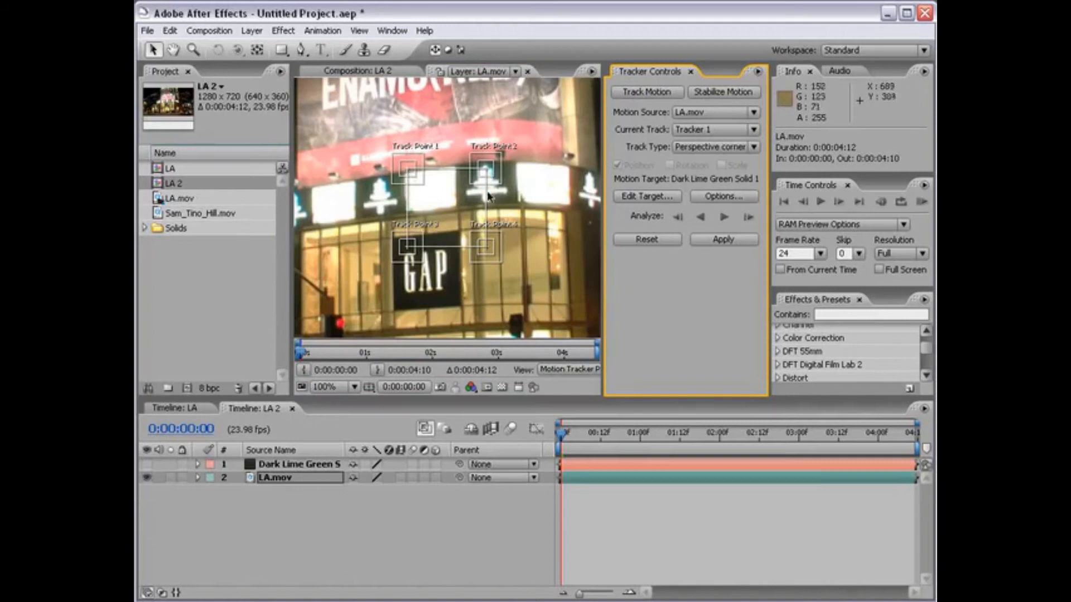
Place Track Point 3 on the GAP sign's lower-left corner and Track Point 4 on its lower-right corner
scroll(488, 195, "up", 2)
left_click_drag(459, 206, 487, 304)
scroll(416, 169, "down", 2)
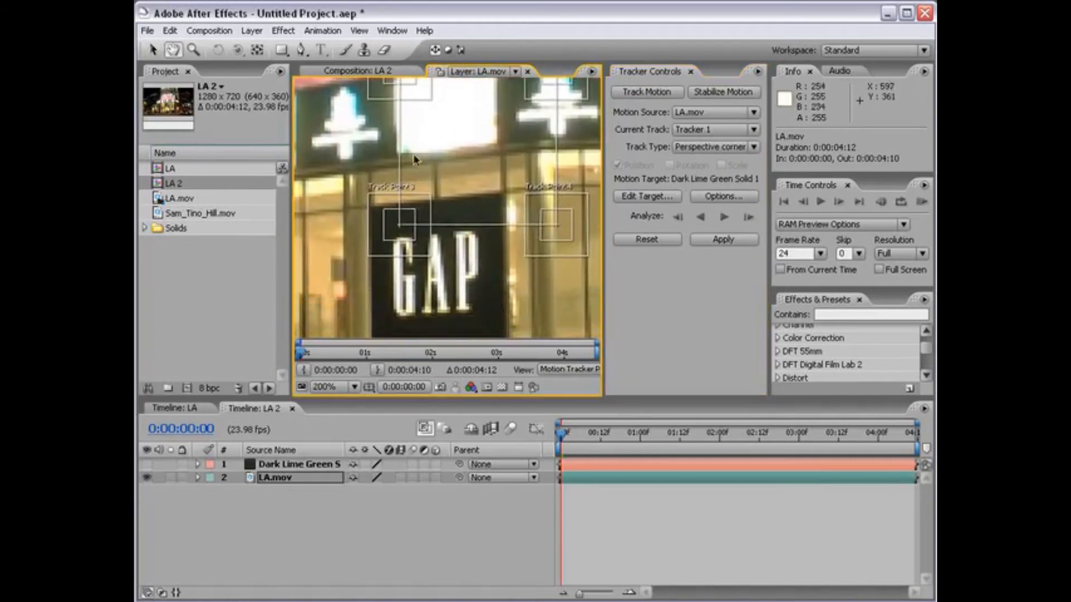
scroll(402, 206, "down", 1)
key("v")
left_click_drag(401, 211, 385, 323)
left_click_drag(571, 202, 516, 314)
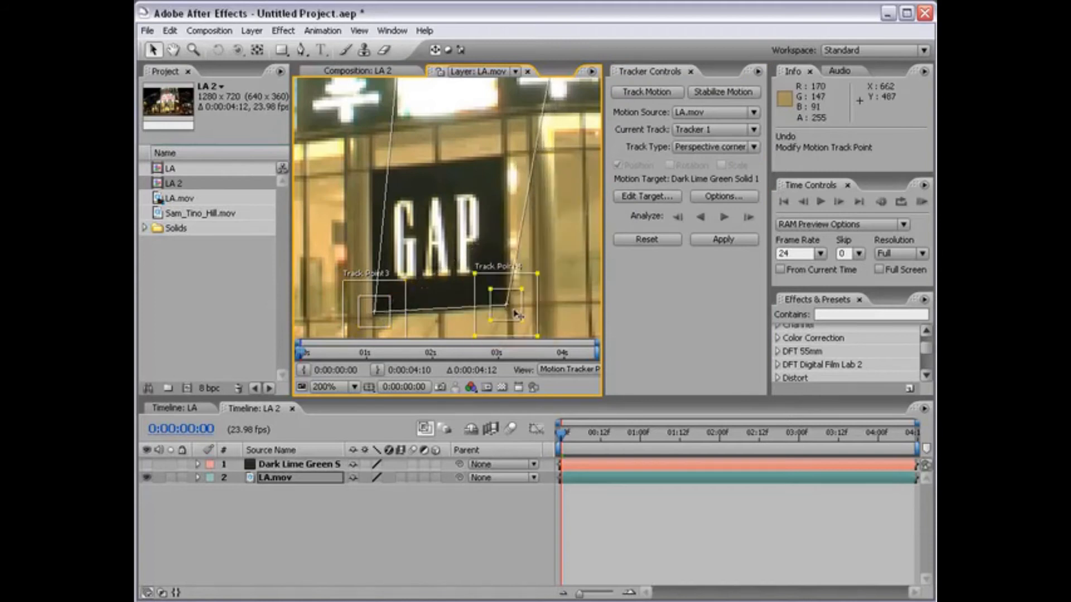
Place Track Point 2 on the GAP sign's upper-right corner and Track Point 1 on its upper-left corner
scroll(505, 172, "up", 5)
left_click_drag(504, 172, 459, 290)
left_click_drag(382, 286, 486, 230)
left_click_drag(463, 111, 440, 249)
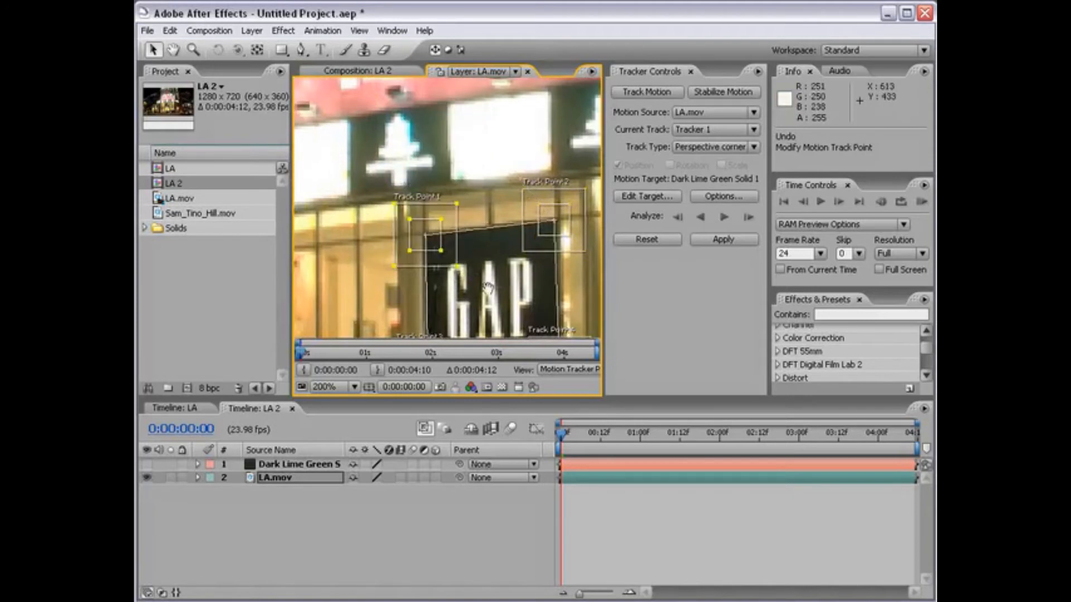
left_click_drag(475, 285, 422, 187)
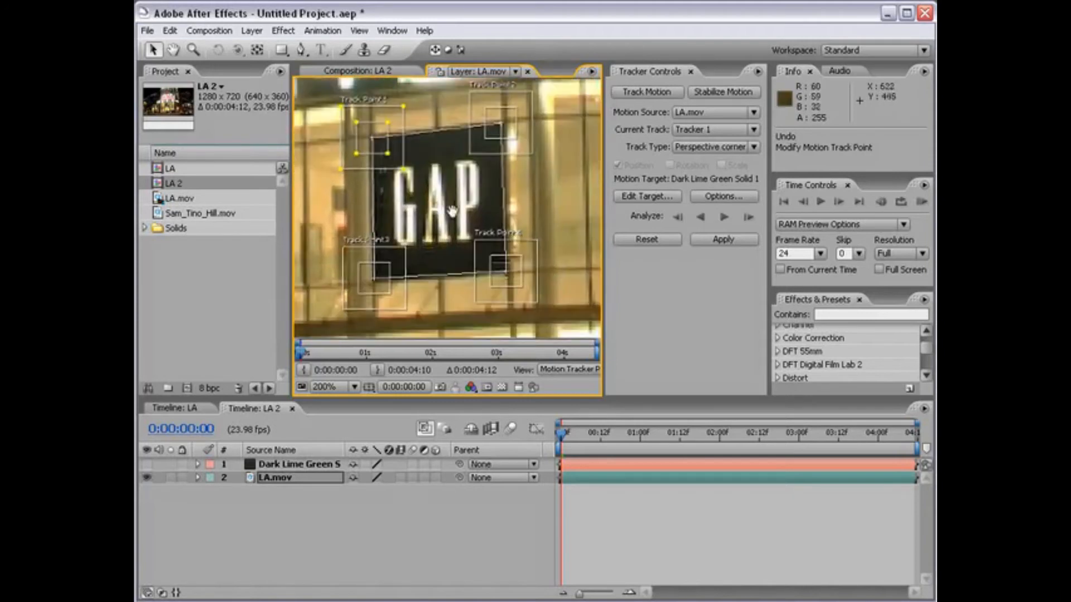
Move Track Point 4's feature region onto the window frame beside the traffic light, with its attach point on the GAP sign's lower-right corner
left_click(509, 281)
scroll(509, 282, "up", 1)
left_click_drag(510, 283, 501, 260)
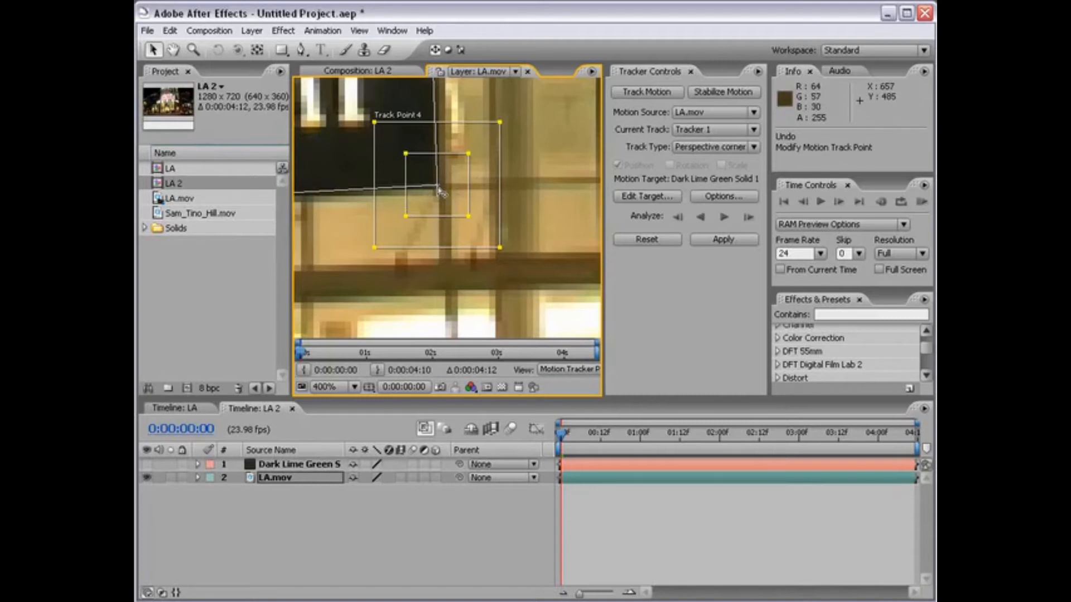
key("comma")
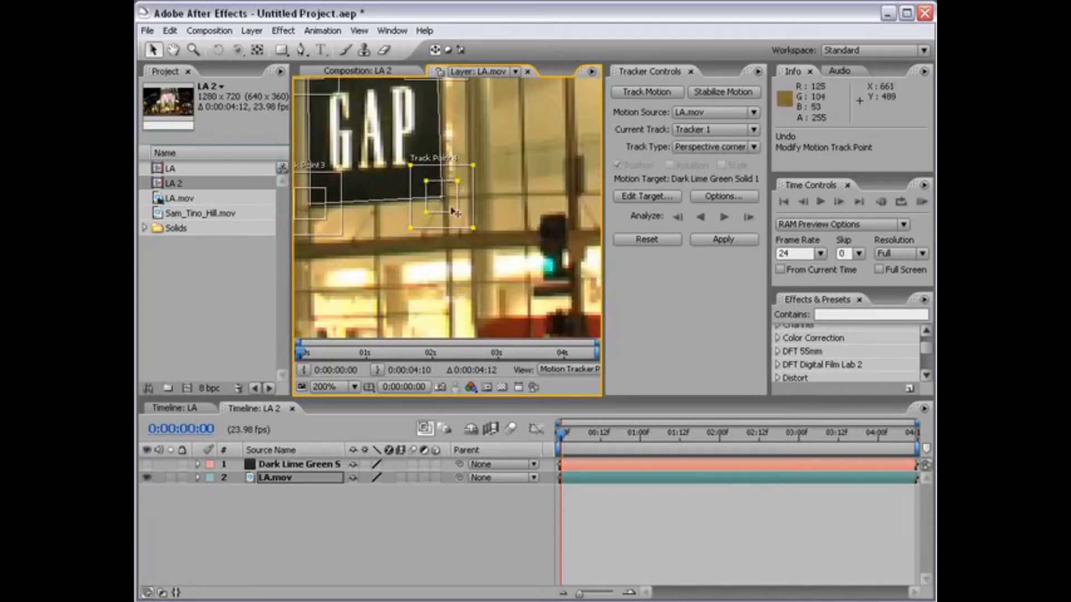
left_click_drag(446, 204, 401, 234)
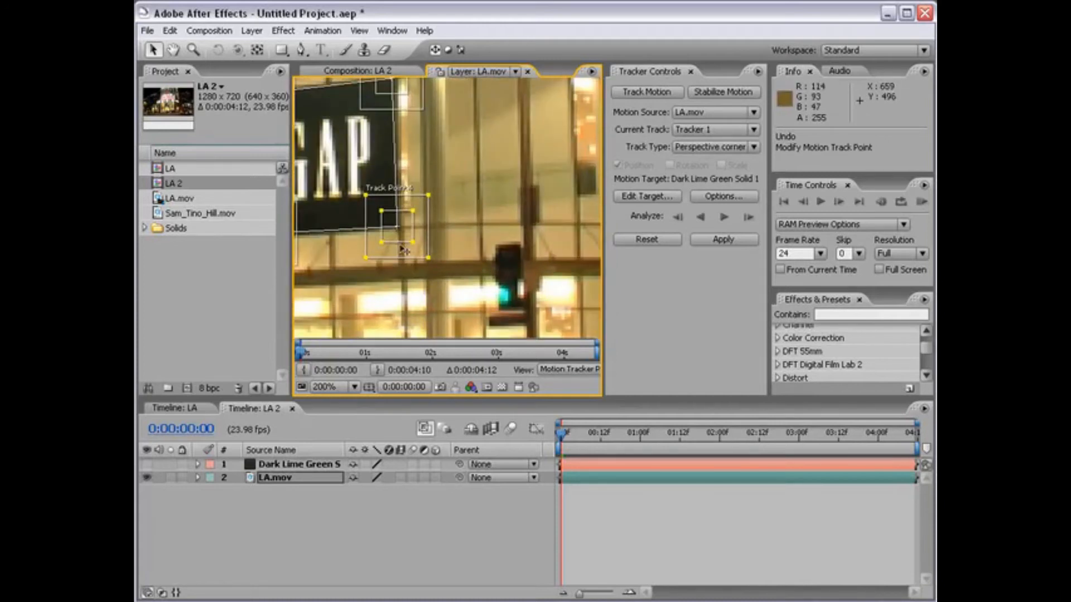
left_click_drag(395, 235, 543, 260)
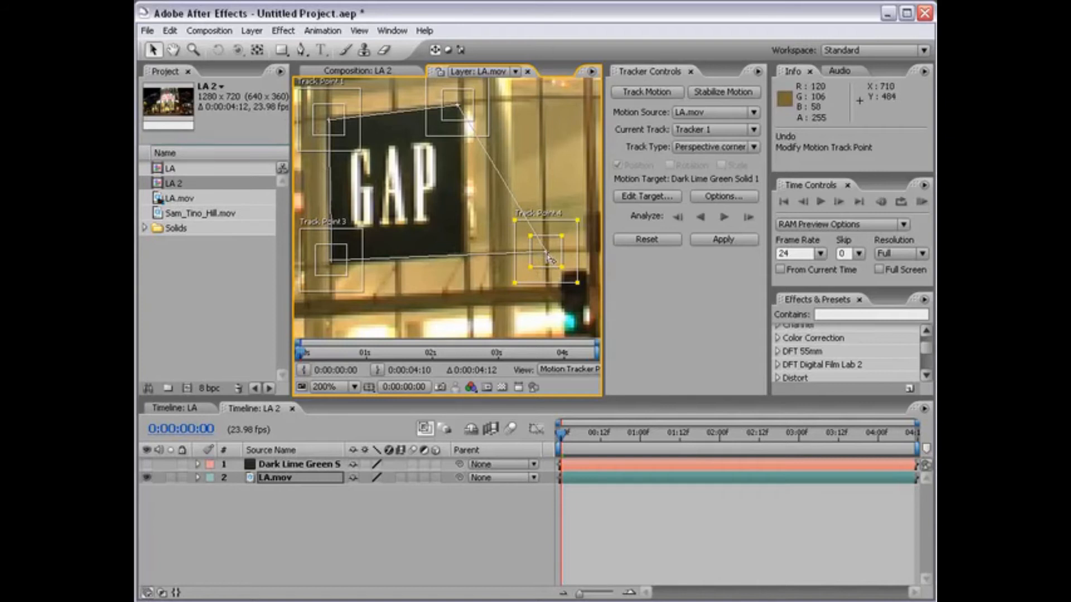
left_click_drag(549, 258, 465, 257)
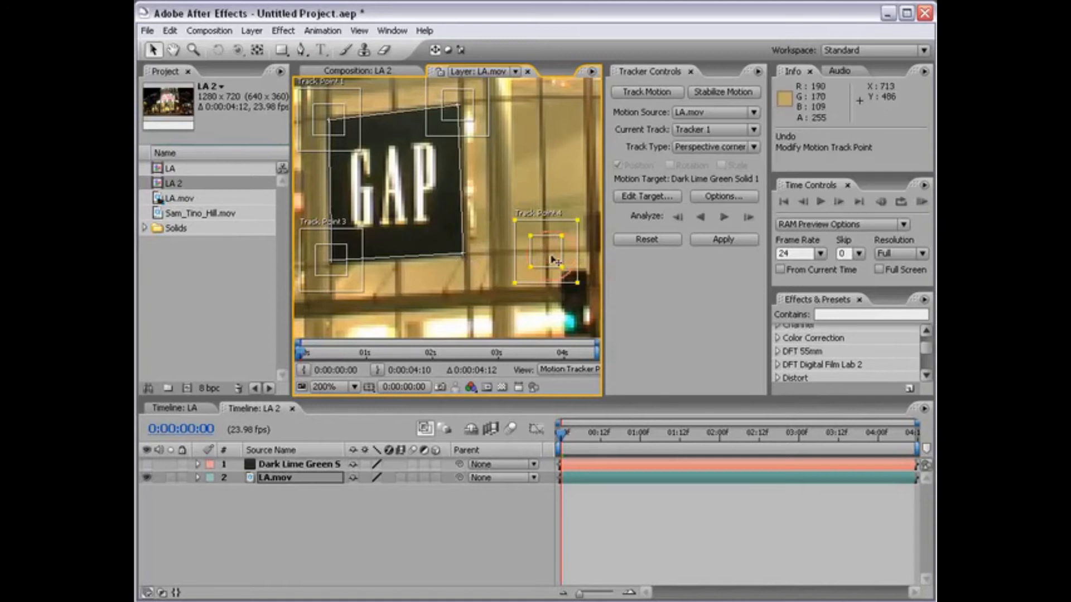
Examine the four track points around the GAP sign in a maximized layer view at 200% and restore the workspace layout
key("comma")
key("comma")
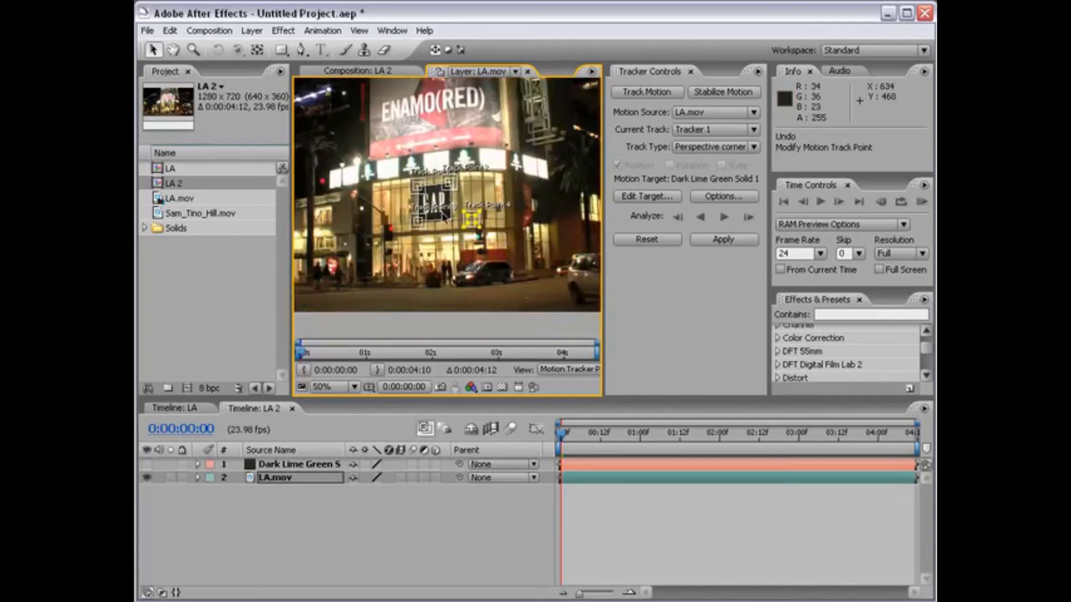
key("period")
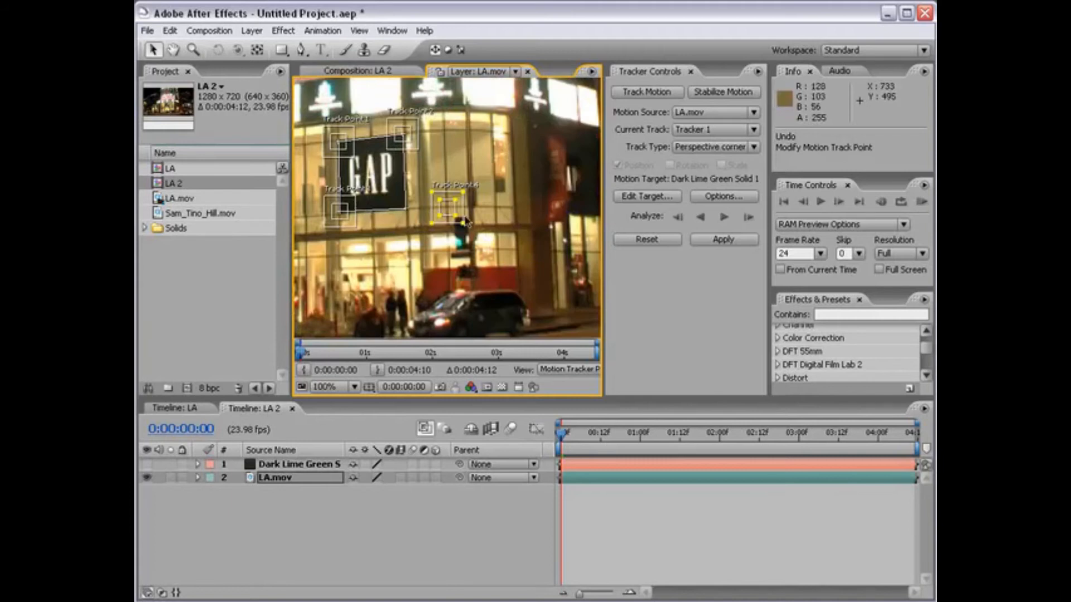
key("grave")
key("period")
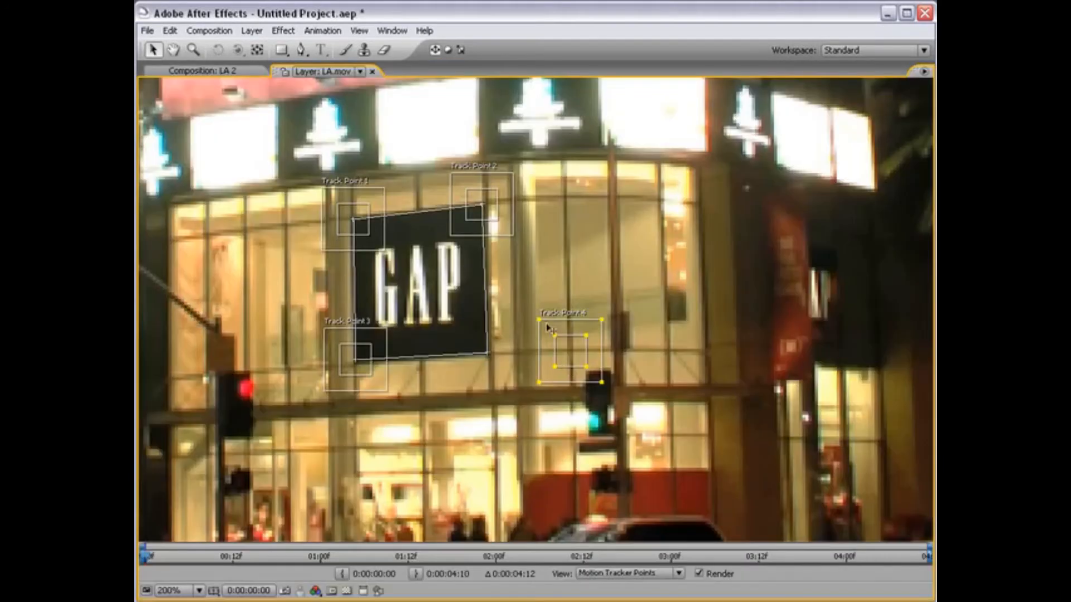
left_click_drag(573, 359, 633, 372)
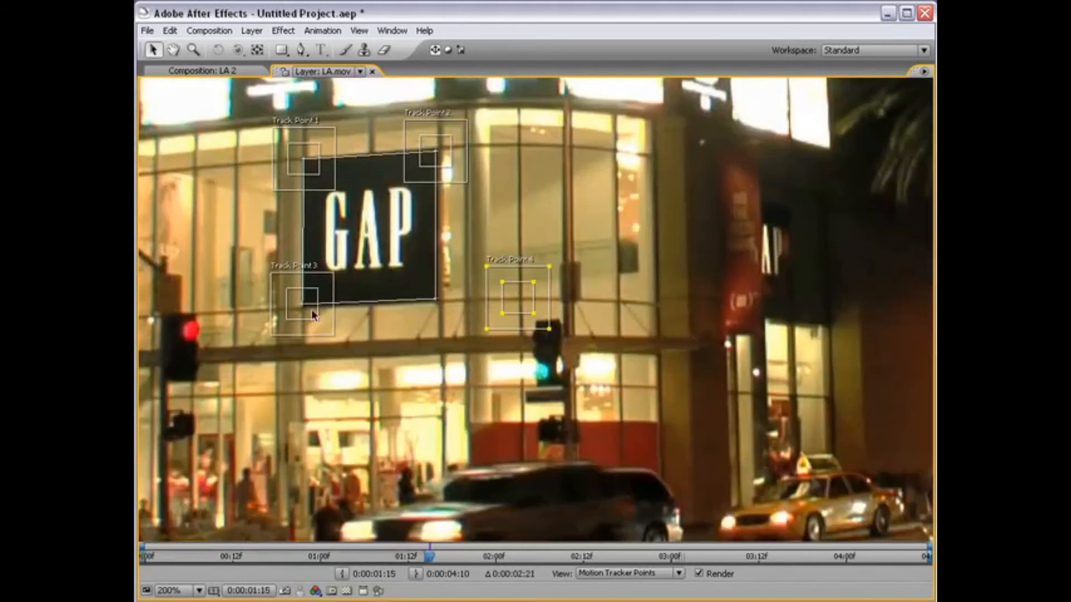
key("grave")
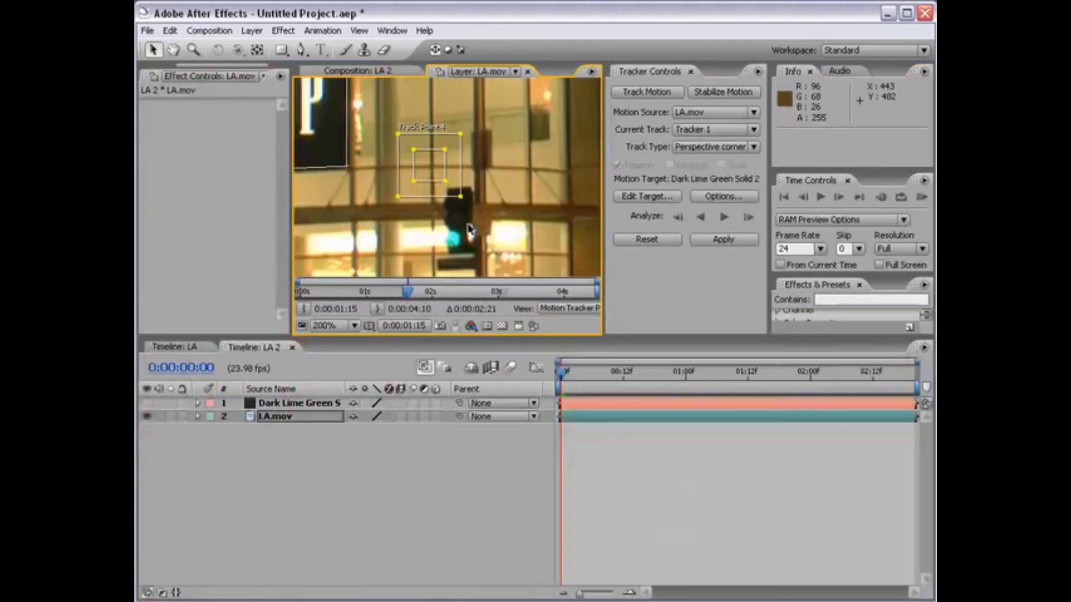
Analyze the four track points forward through the clip and return to the first frame
scroll(467, 224, "down", 1)
left_click_drag(392, 160, 442, 212)
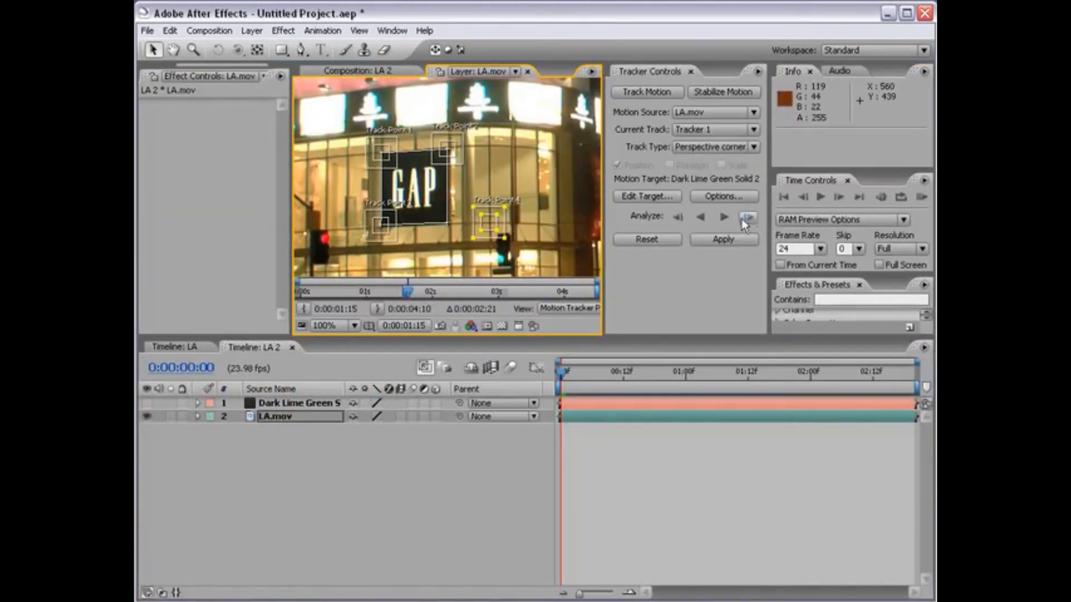
left_click(726, 222)
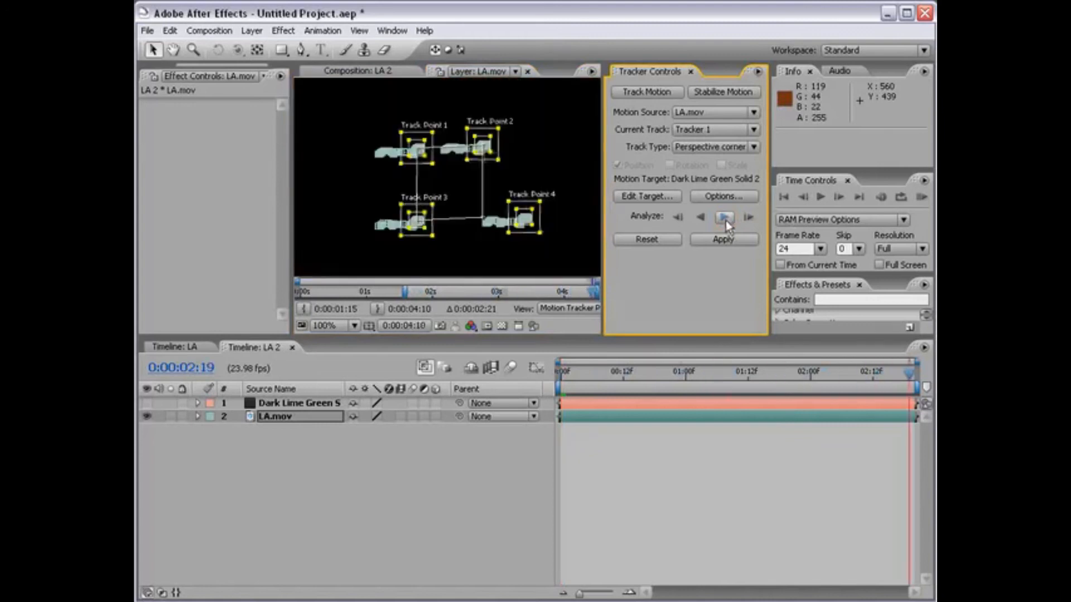
left_click(583, 373)
left_click_drag(584, 379, 537, 388)
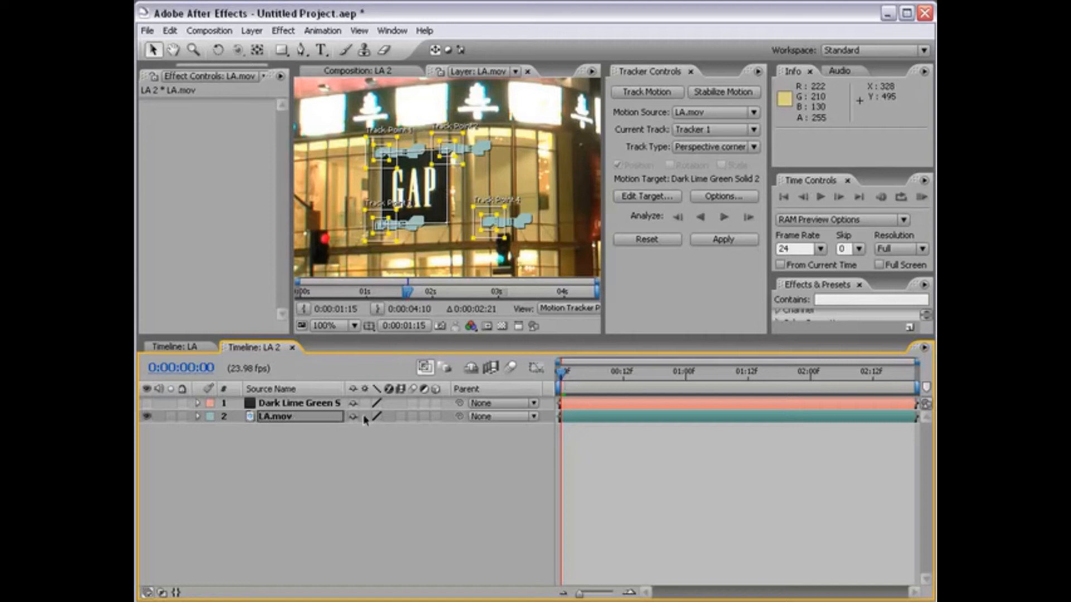
Set Dark Lime Green Solid 2 as the motion target and apply the four-point tracking data to it
left_click(646, 198)
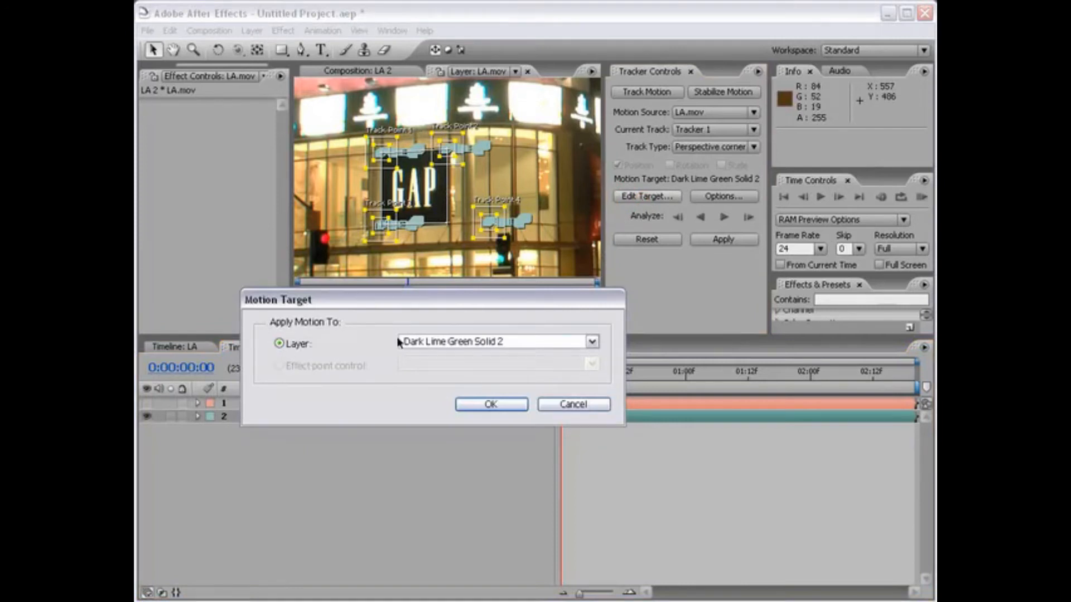
left_click(435, 342)
left_click(514, 354)
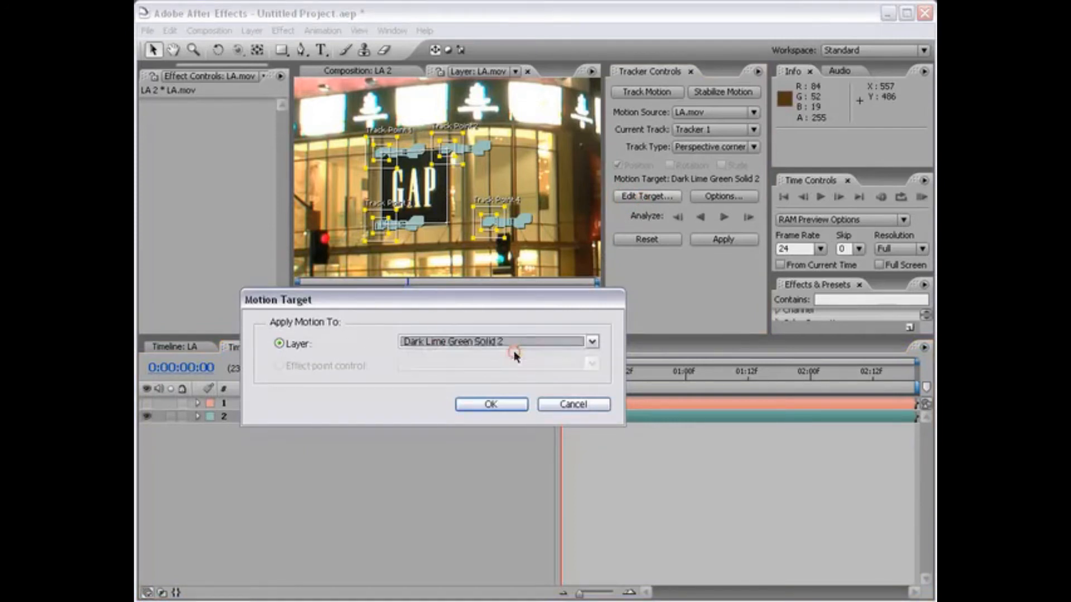
left_click(490, 407)
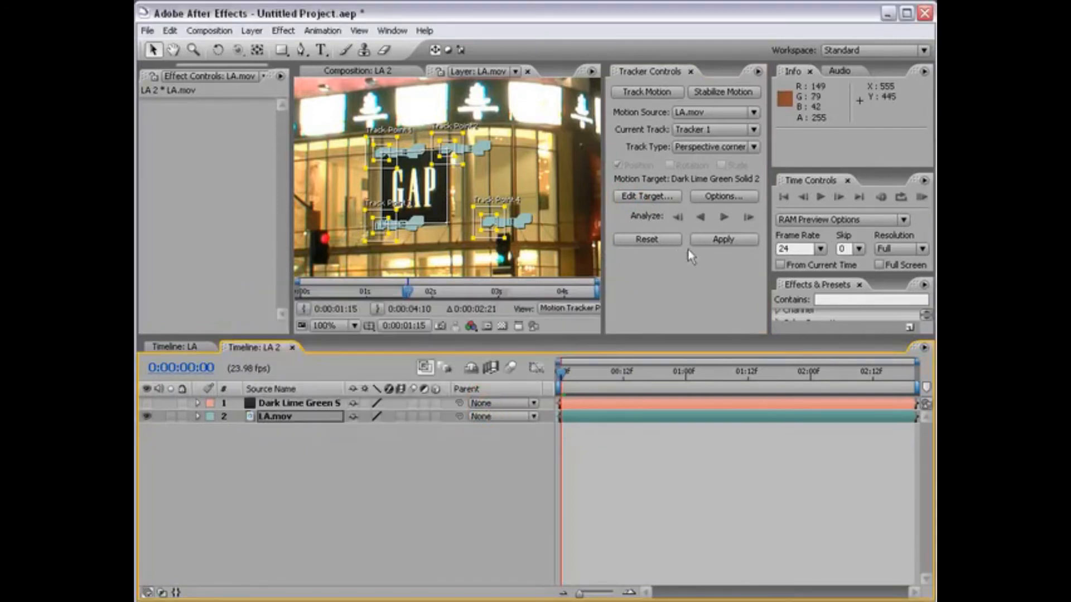
left_click(718, 241)
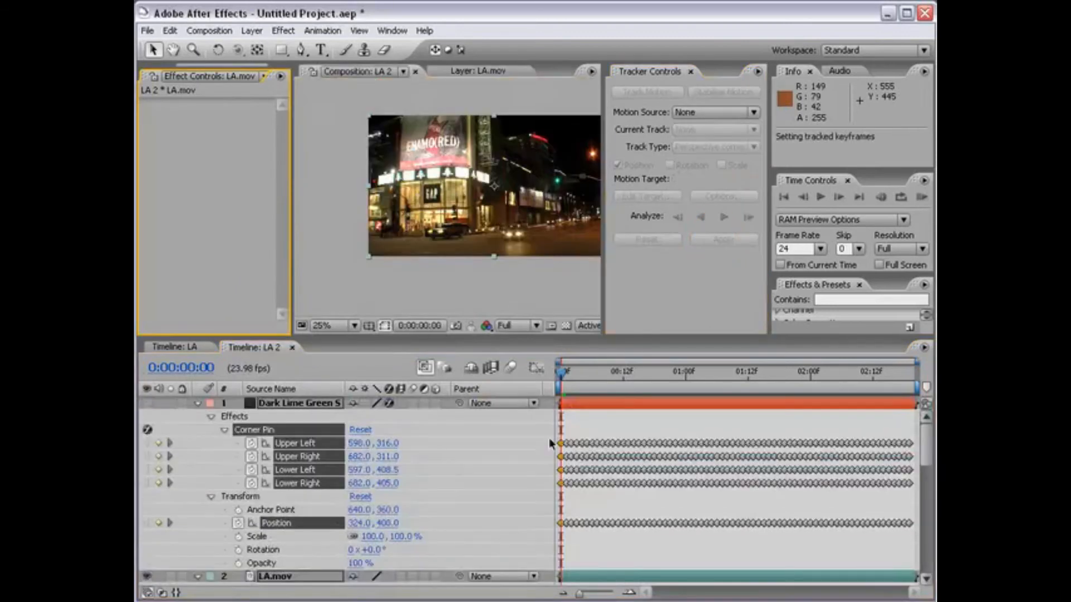
Make the Dark Lime Green Solid 2 layer visible over the GAP sign
scroll(446, 191, "up", 2)
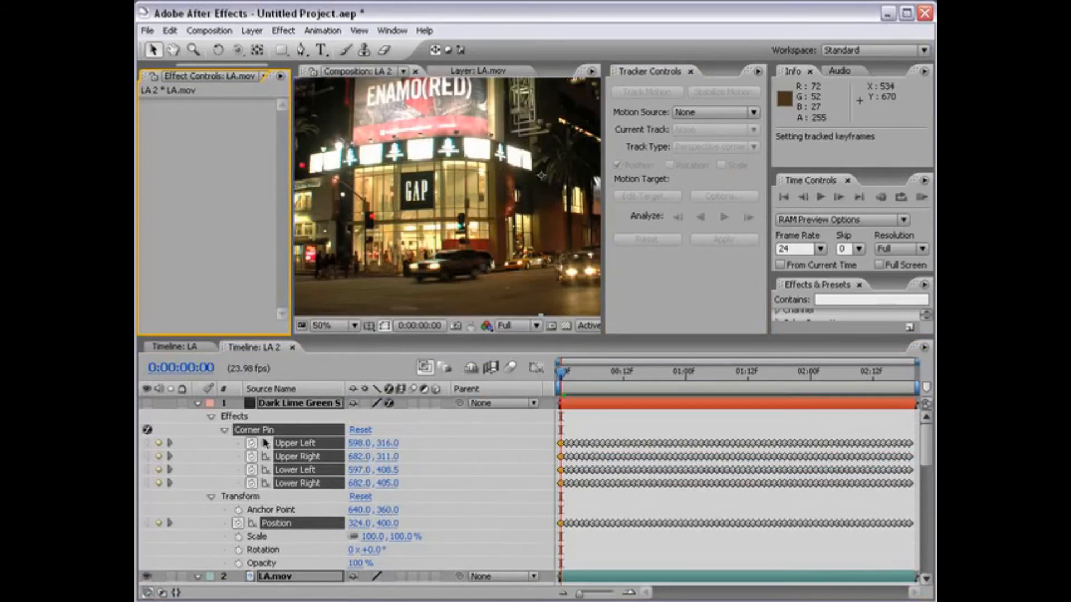
left_click(272, 404)
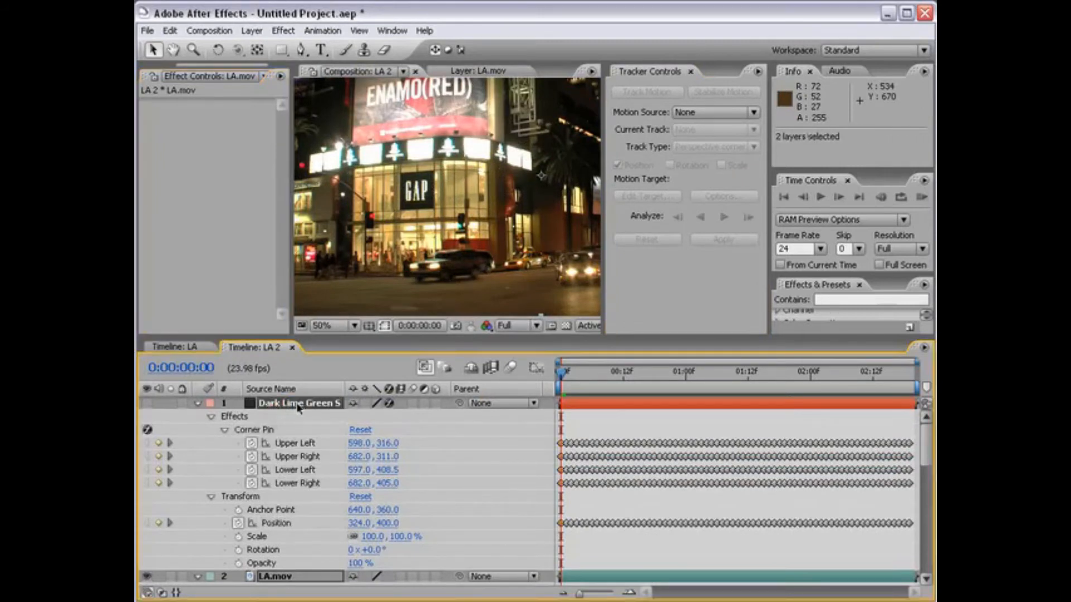
left_click(147, 403)
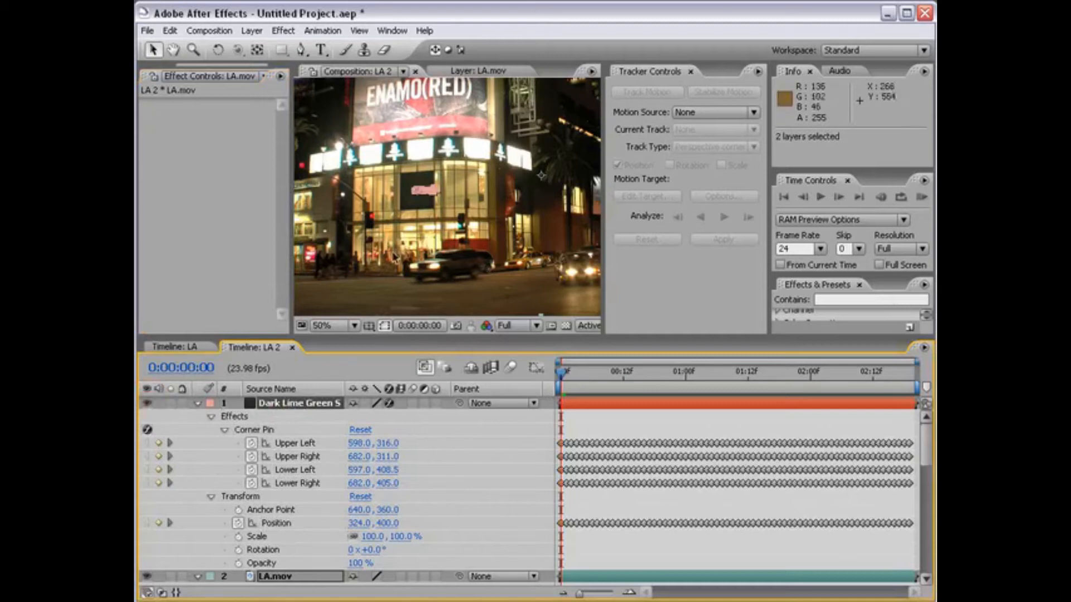
Scrub through the clip to check how the solid follows the sign, and collapse the solid layer's properties
key("period")
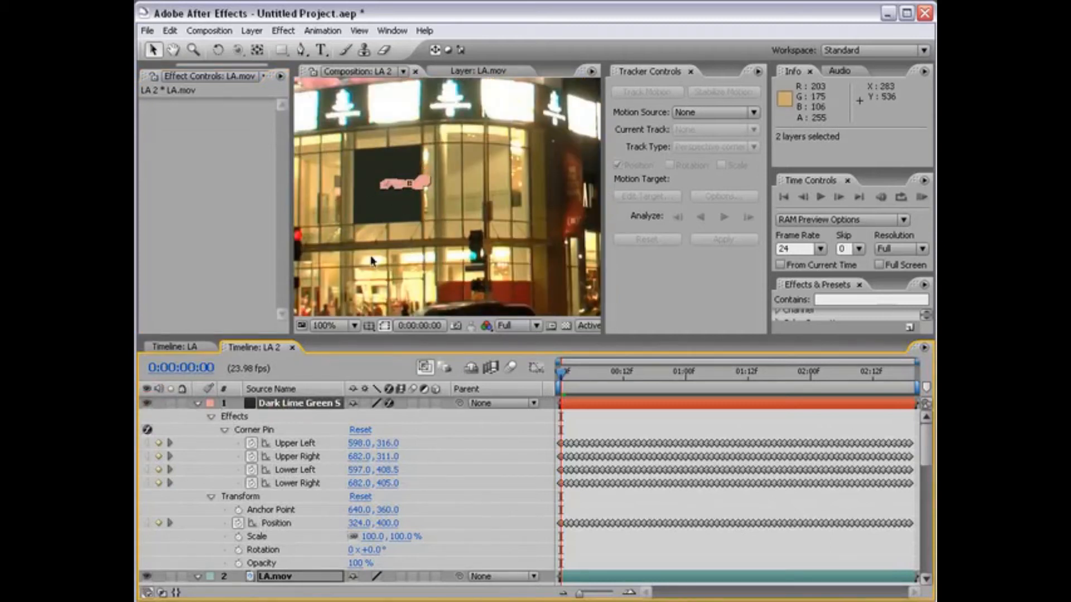
left_click(562, 428)
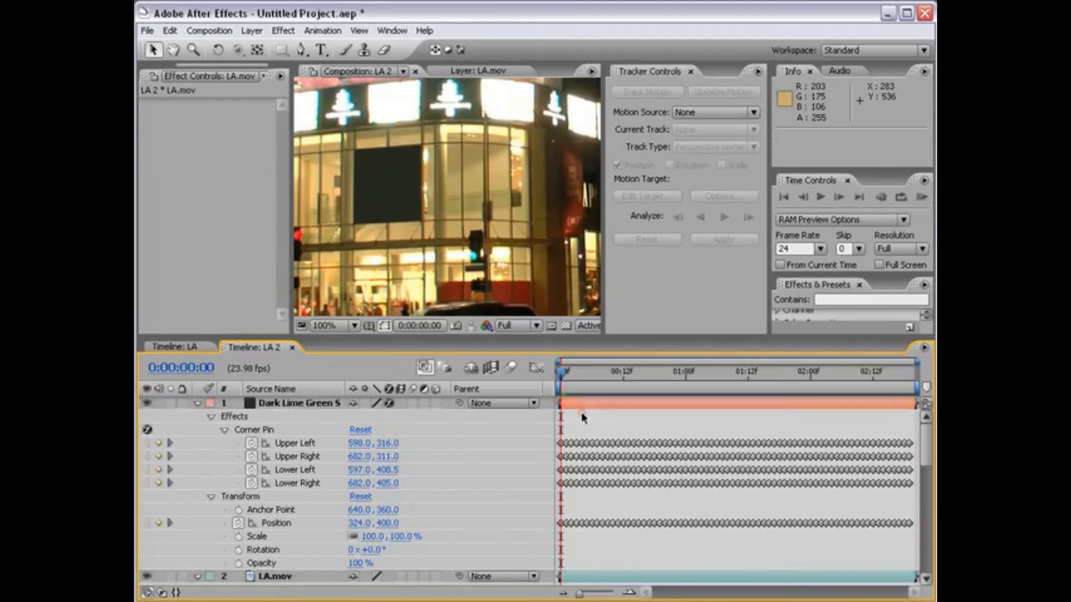
left_click_drag(561, 372, 837, 378)
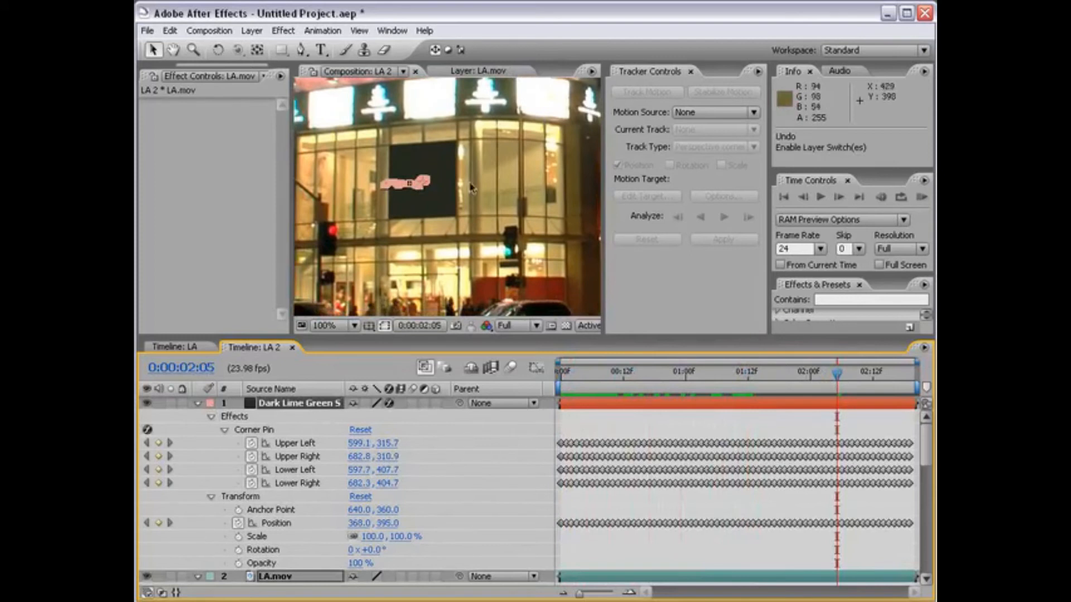
left_click(202, 408)
left_click(614, 475)
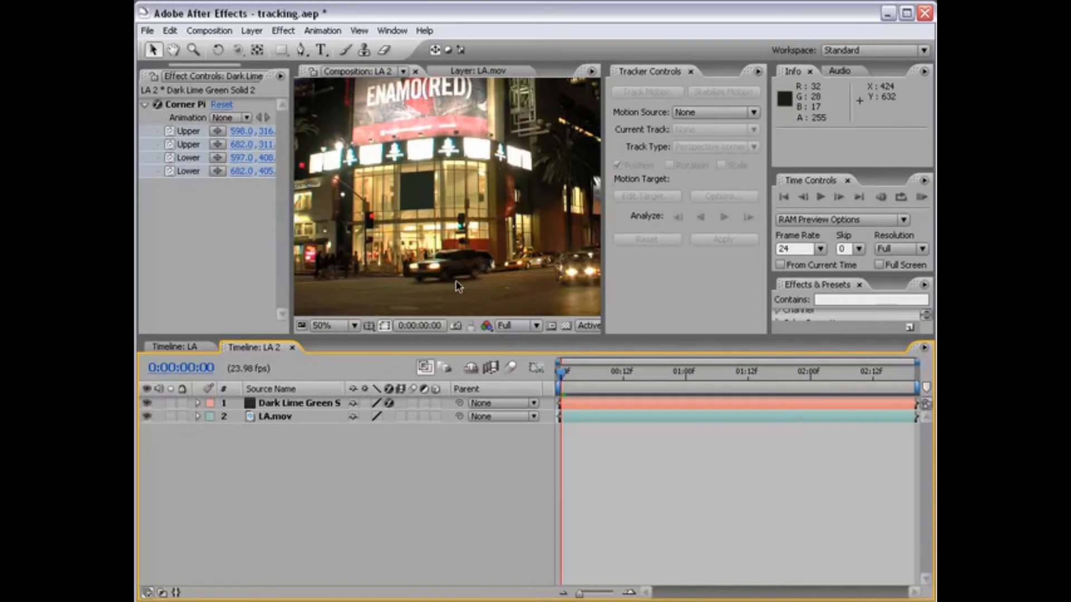
Pre-compose the Dark Lime Green Solid 2 layer as Dark Lime Green Solid 2 Comp 1, leaving all attributes in LA 2
left_click(287, 402)
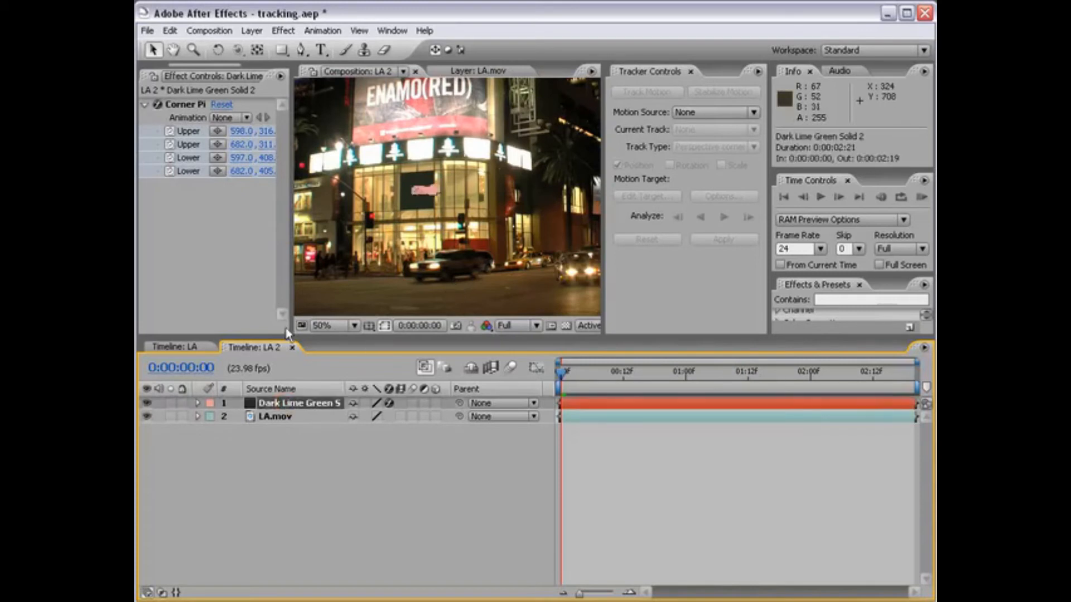
left_click(252, 31)
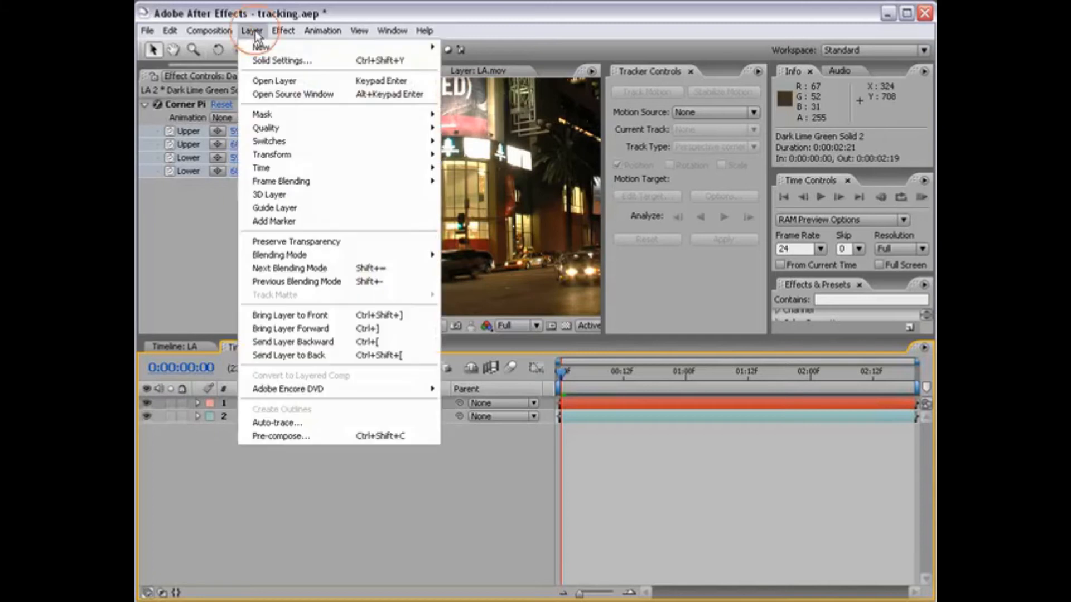
left_click(311, 438)
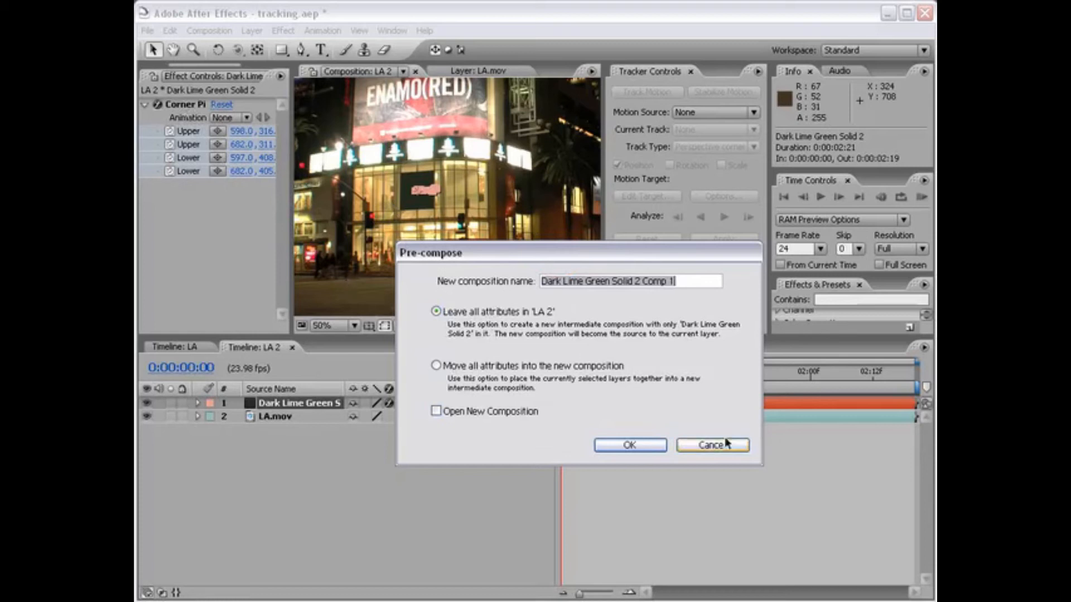
left_click(629, 444)
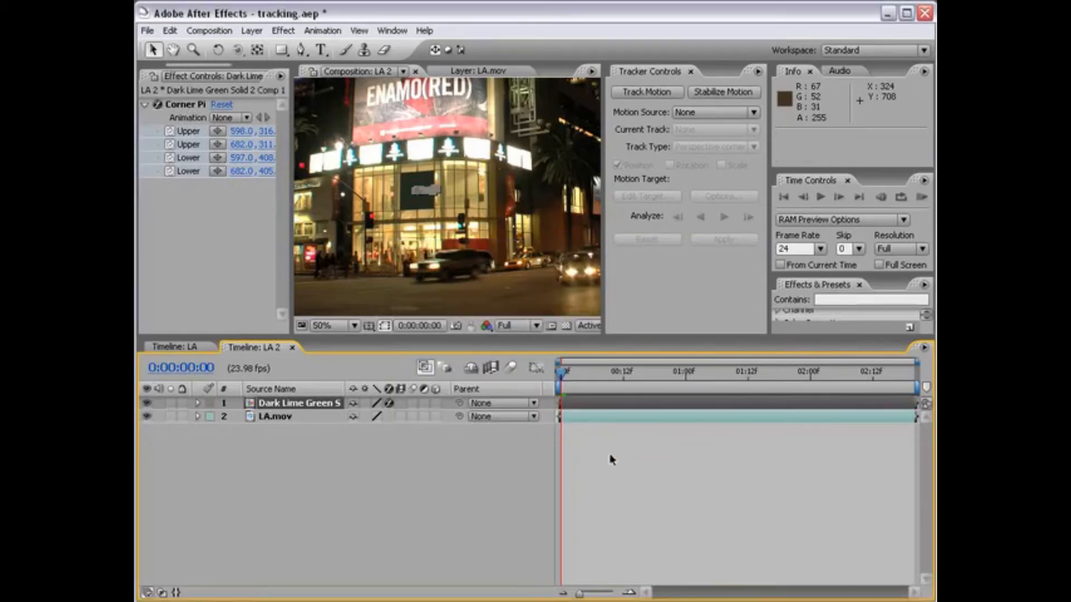
left_click(612, 459)
left_click_drag(574, 384, 547, 384)
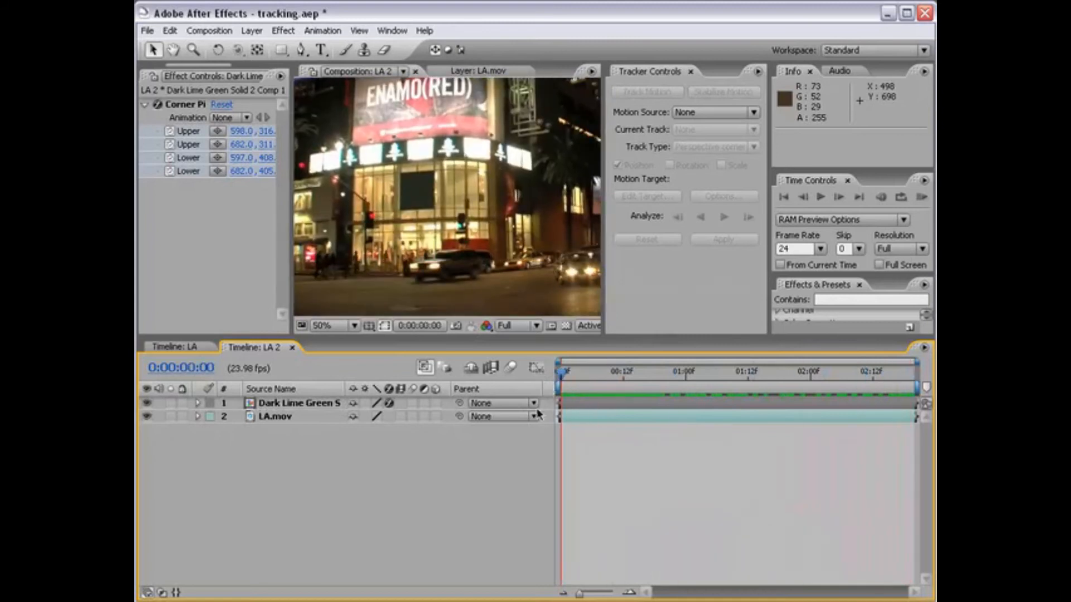
Open the Dark Lime Green Solid 2 Comp 1 precomposition and select the full-frame solid inside it
left_click(285, 403)
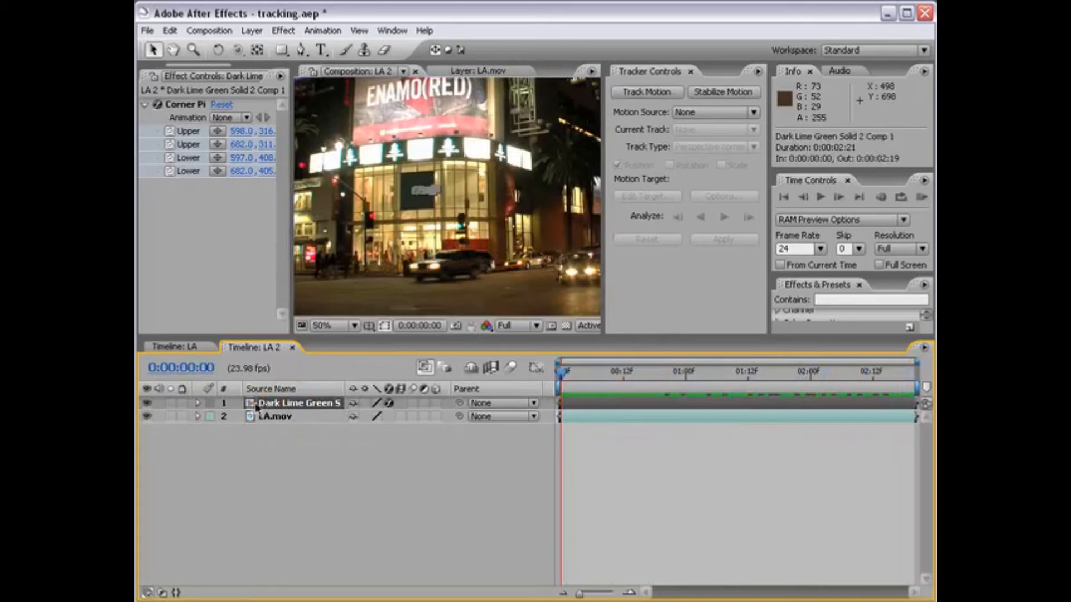
double_click(285, 404)
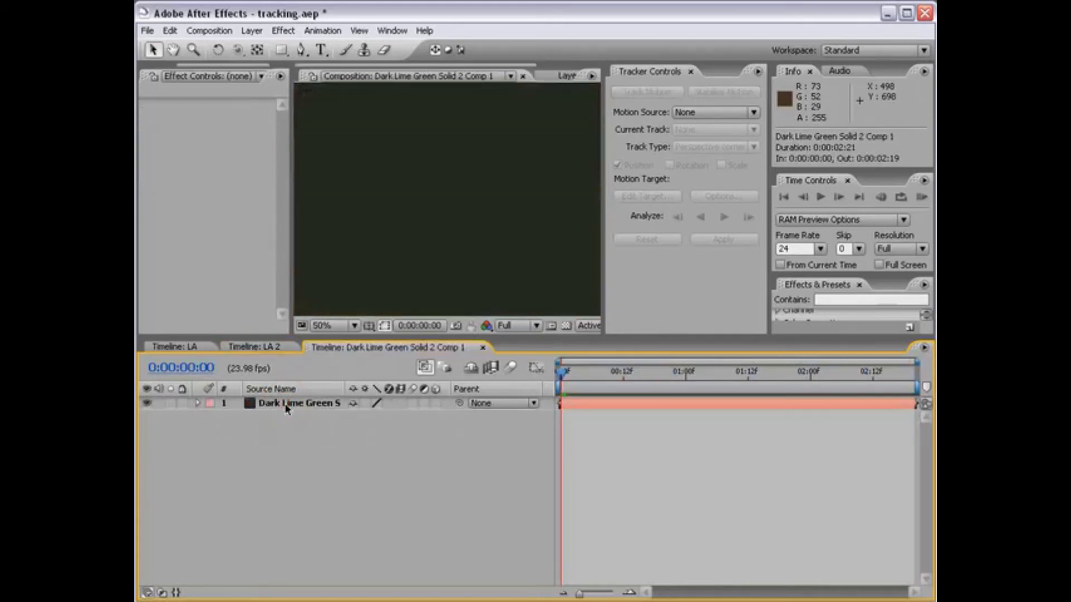
scroll(428, 213, "down", 1)
left_click(441, 235)
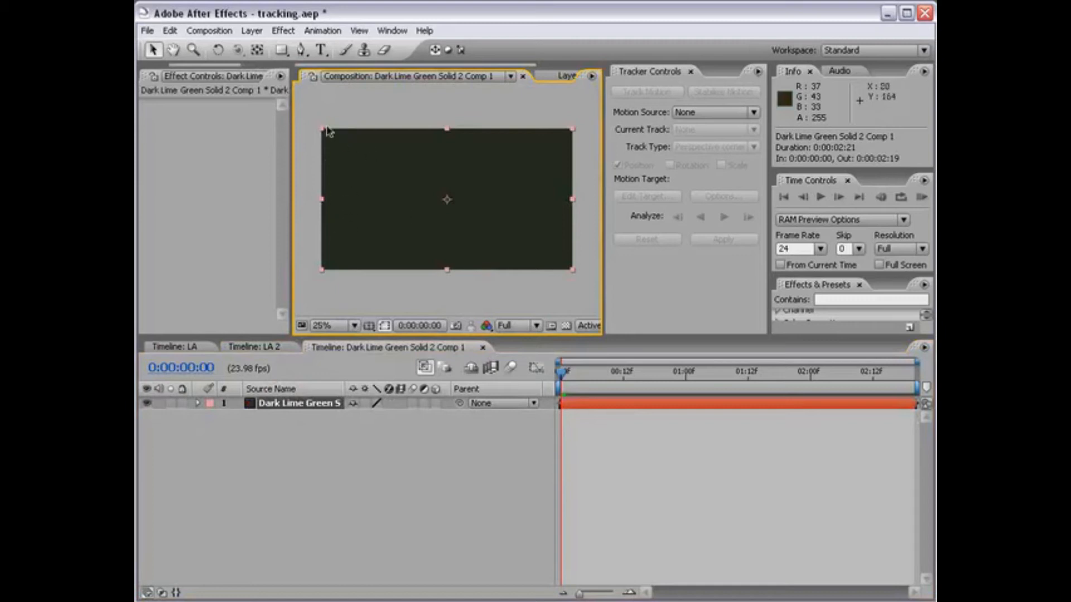
Try pulling the lower-right corner pin of the precomposed solid outward in LA 2, and undo the change
left_click(253, 347)
left_click(196, 105)
left_click_drag(435, 209, 480, 247)
key("ctrl+z")
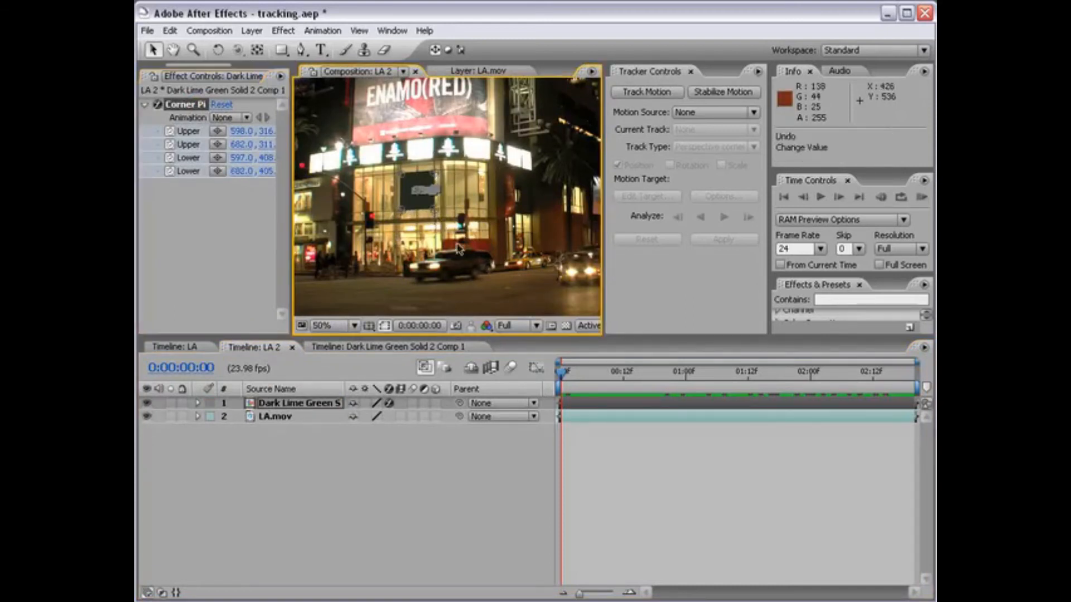
Add the text VCP over the solid in the Dark Lime Green Solid 2 Comp 1 composition
left_click(367, 348)
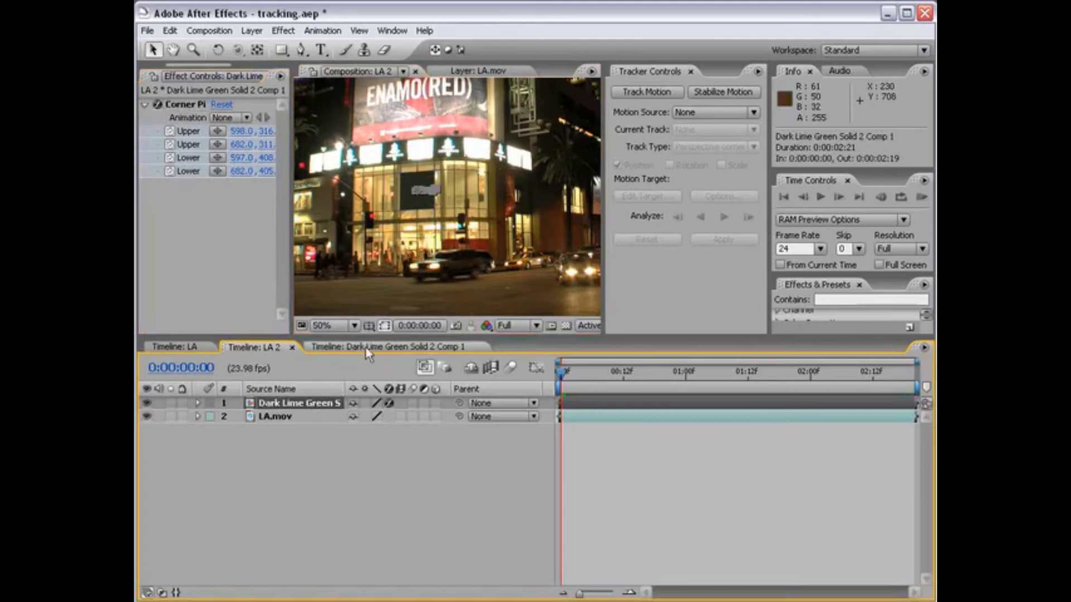
scroll(397, 243, "down", 1)
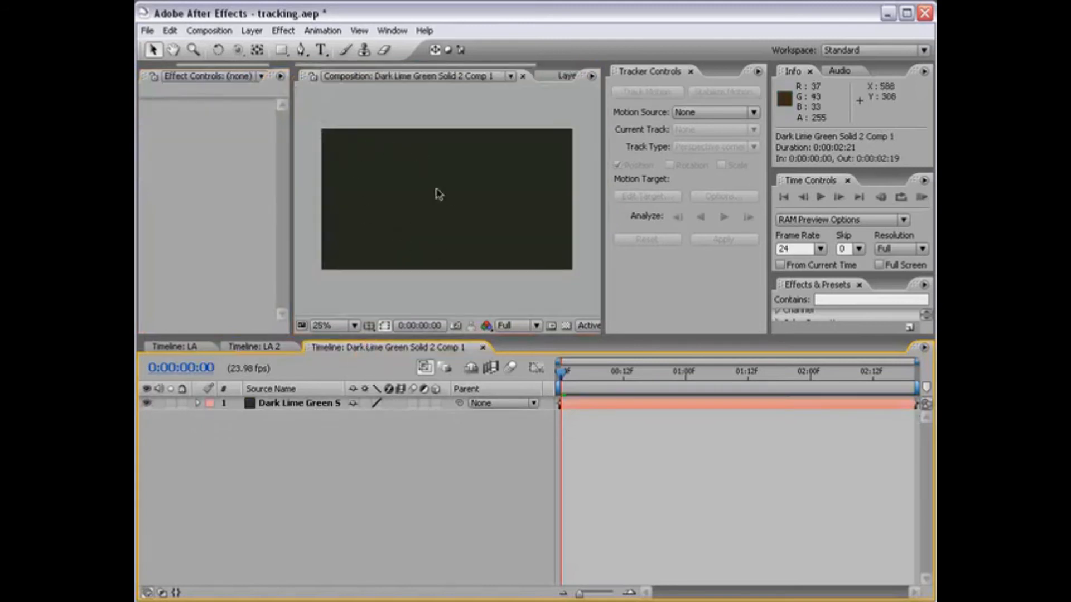
left_click(389, 206)
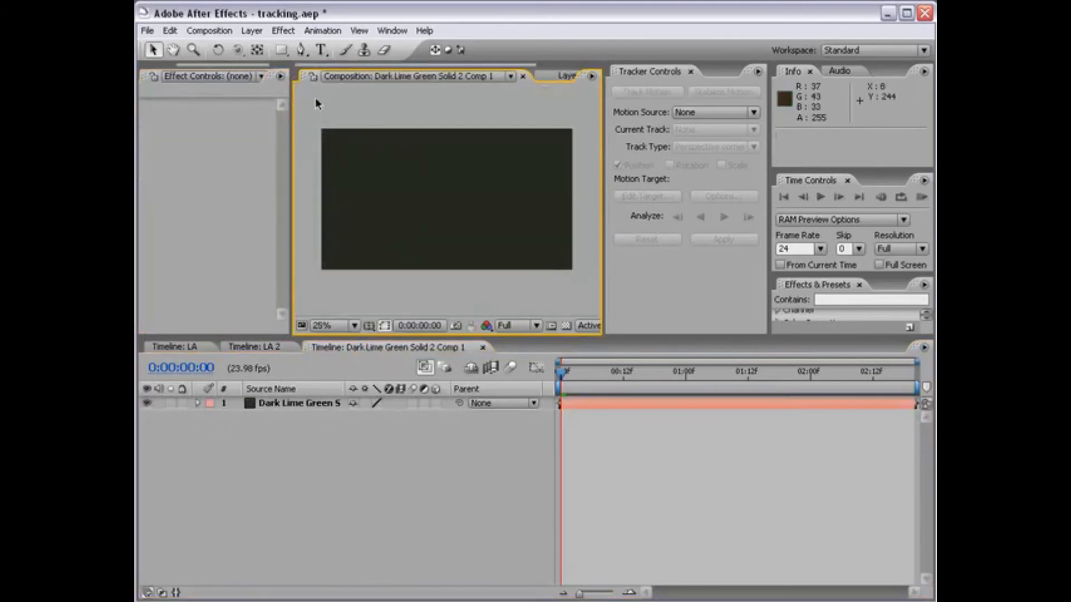
left_click(321, 50)
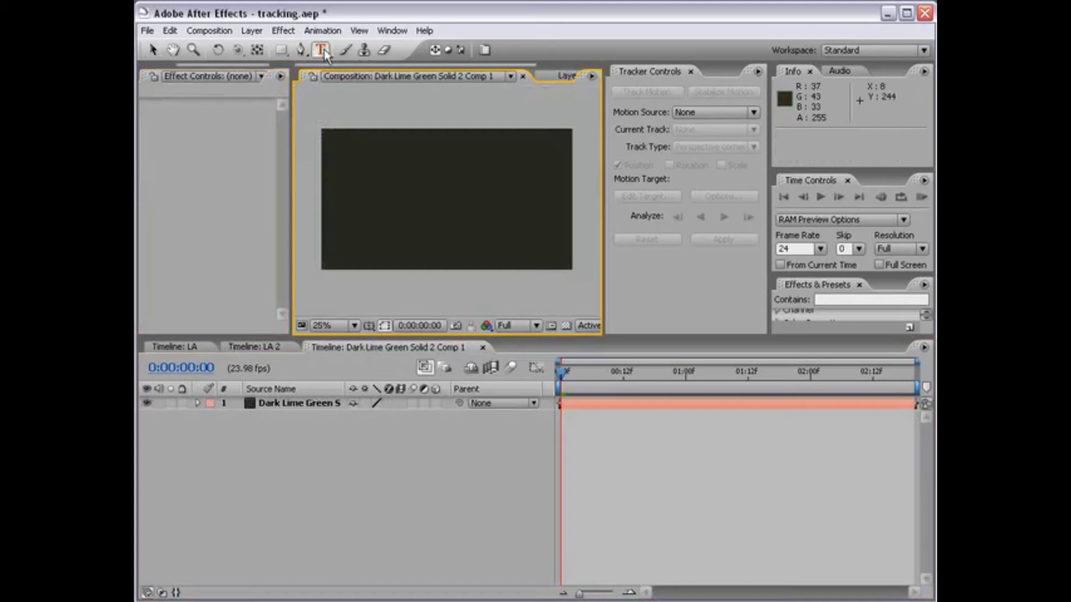
left_click(361, 195)
type("UCP")
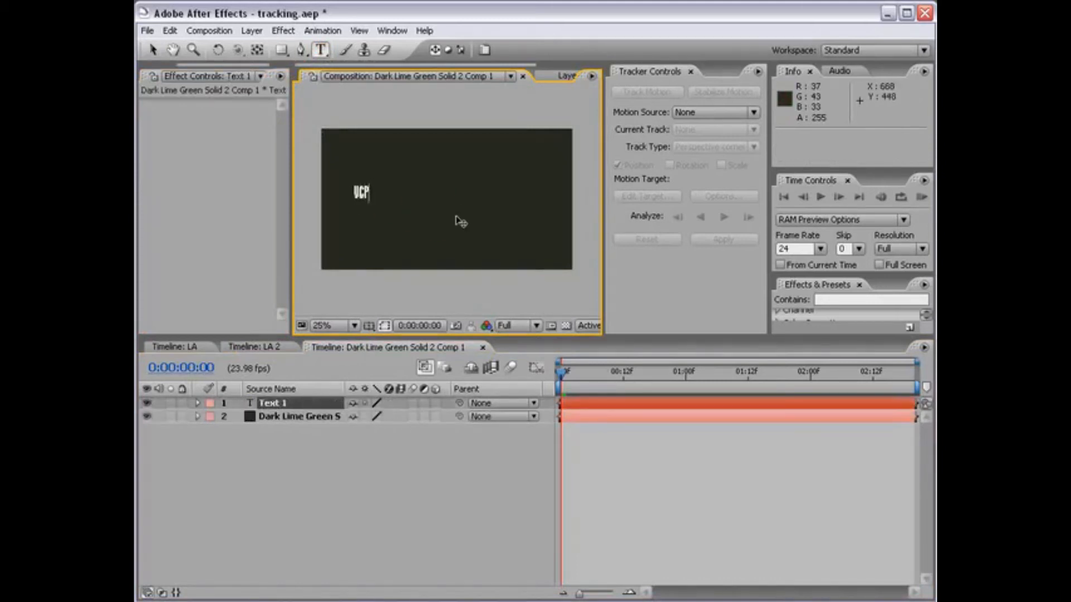
Stretch the VCP text so it spans nearly the full width of the solid, centred on it
left_click(152, 49)
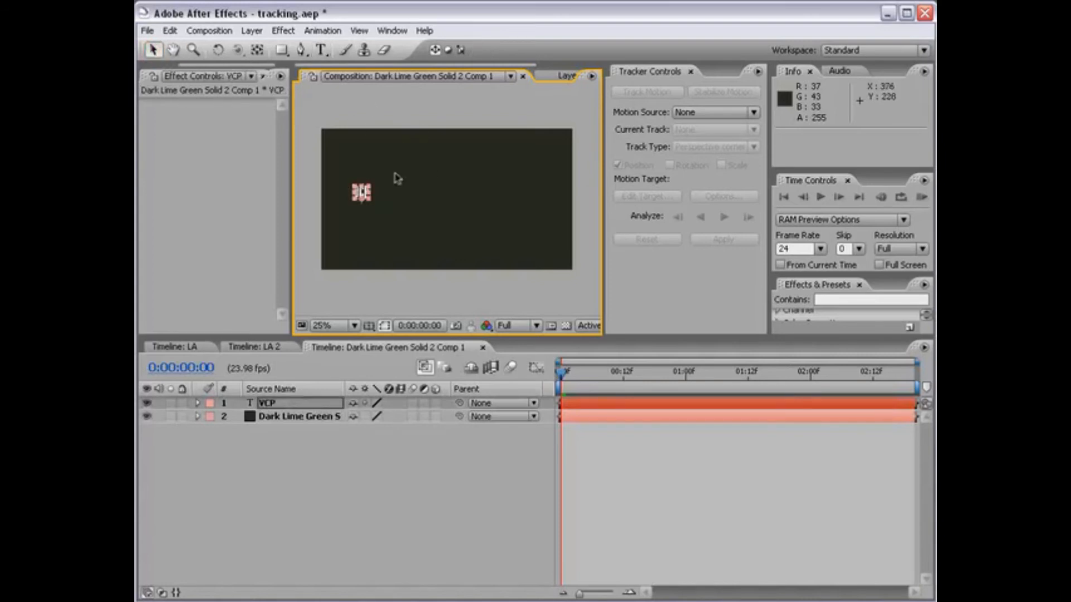
left_click_drag(373, 192, 566, 186)
left_click_drag(566, 231, 516, 206)
left_click(619, 477)
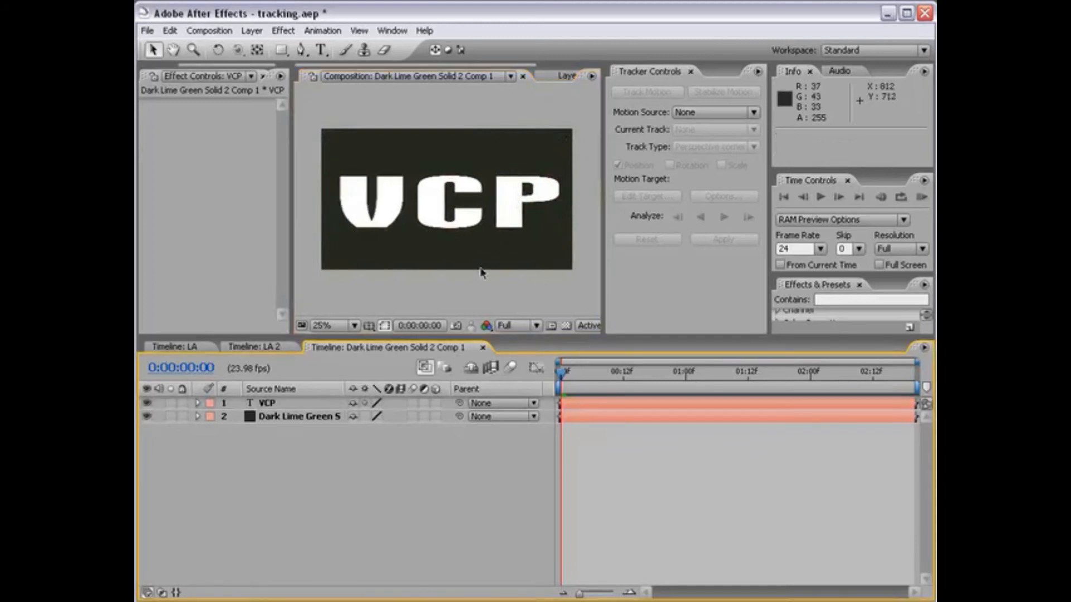
Check the sign in LA 2 up to 0:00:02:18, and scale the VCP text down to 1241%, 303% in the precomposition
left_click(253, 348)
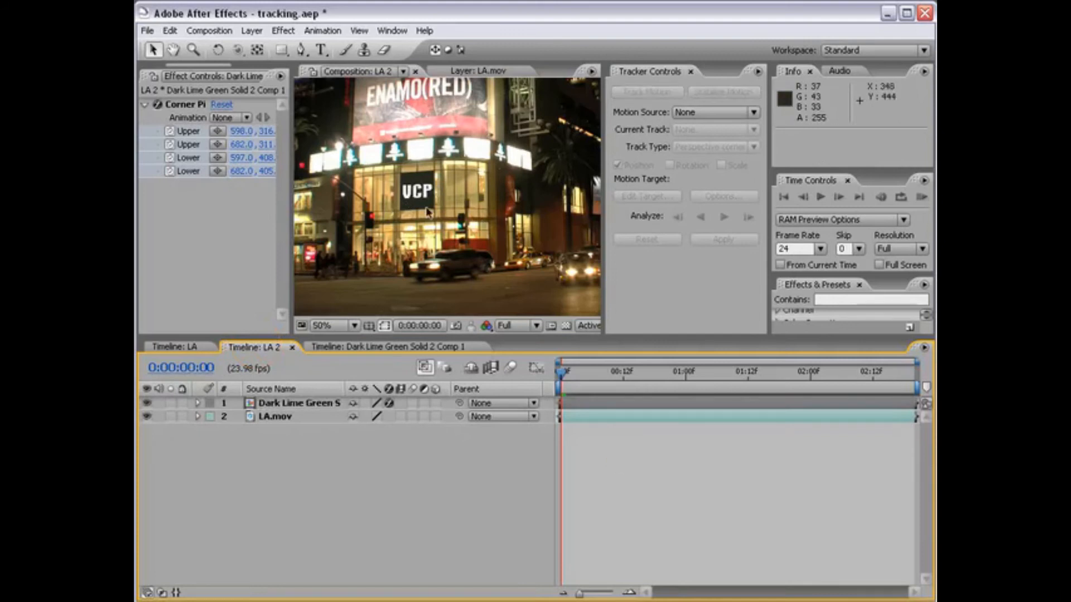
left_click_drag(560, 371, 904, 380)
left_click(356, 346)
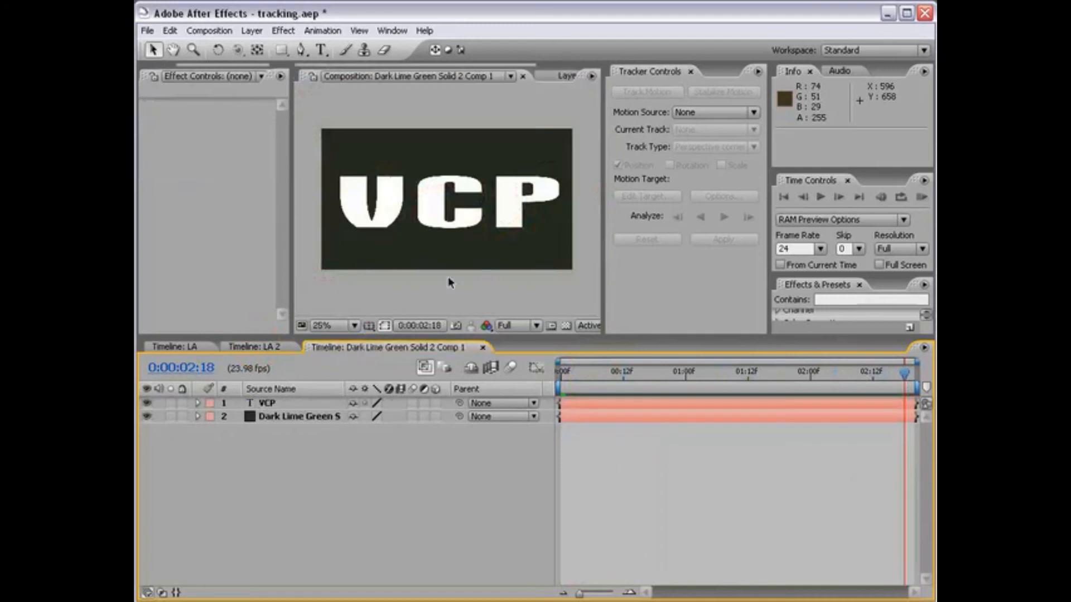
left_click(461, 208)
left_click_drag(562, 178, 534, 188)
left_click(254, 347)
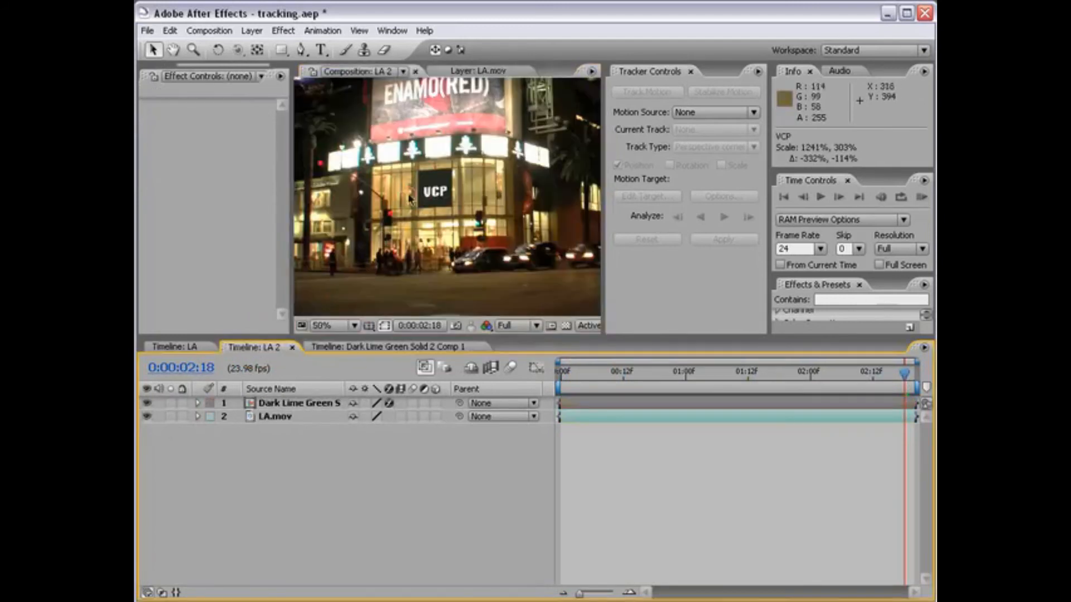
Compare the VCP precomposition with LA 2 and inspect the replaced sign at 0:00:00:20 at 100% magnification
left_click(397, 347)
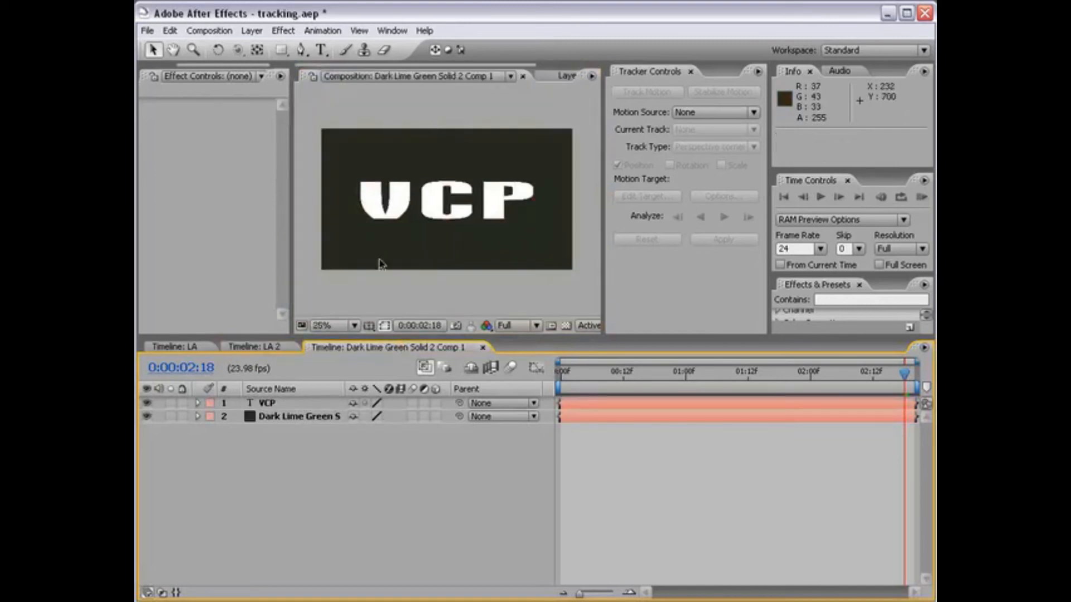
left_click(259, 346)
left_click_drag(574, 372, 665, 373)
scroll(419, 241, "up", 1)
key("space")
left_click_drag(400, 223, 427, 246)
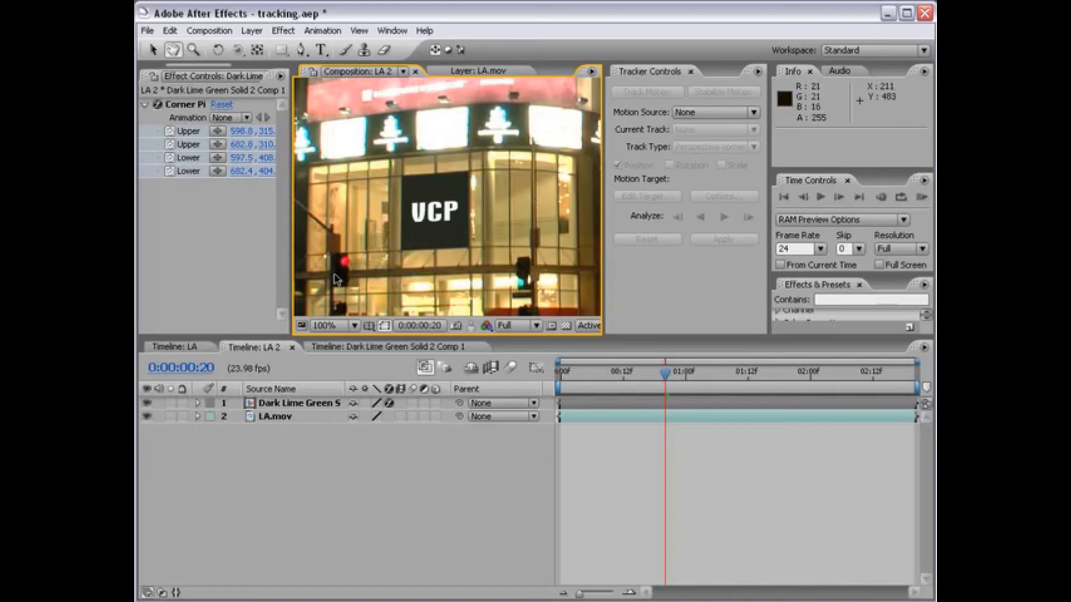
Apply the Fast Blur effect to the Dark Lime Green Solid 2 Comp 1 layer in LA 2
left_click(298, 403)
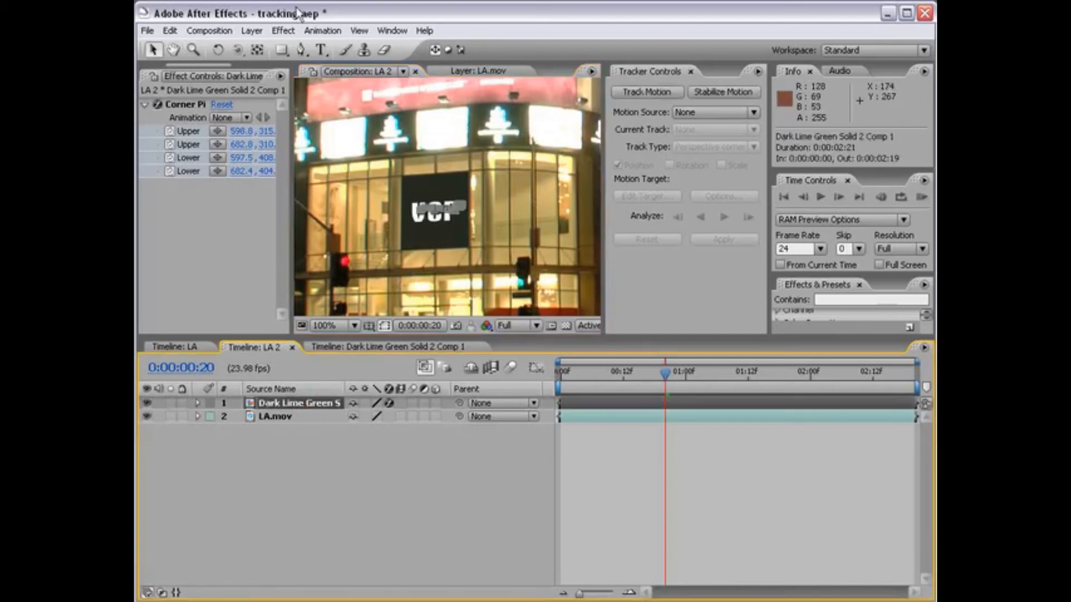
left_click(283, 31)
mouse_move(345, 161)
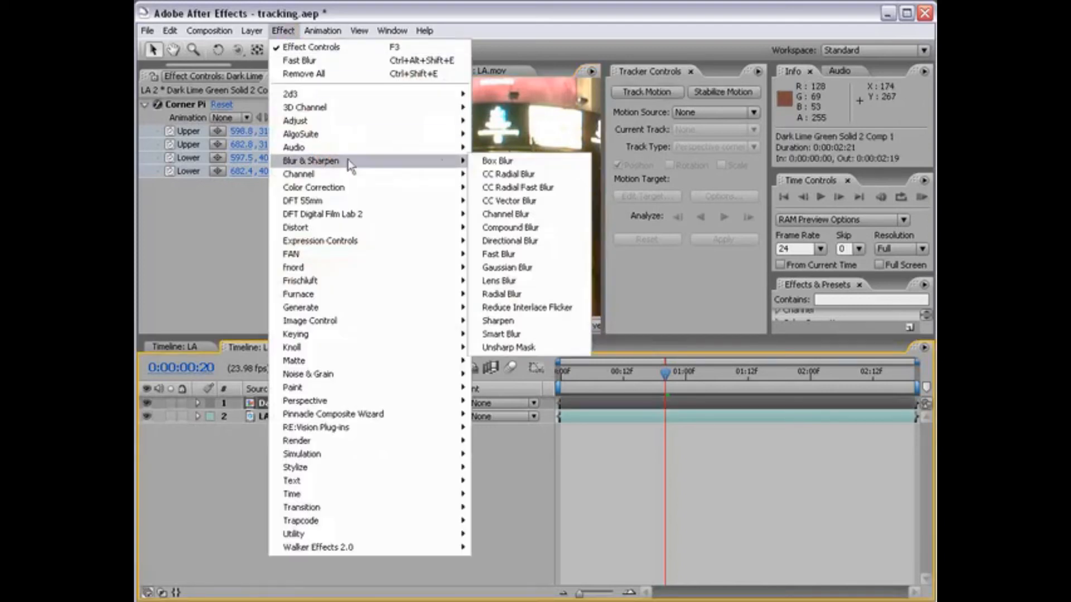
left_click(544, 255)
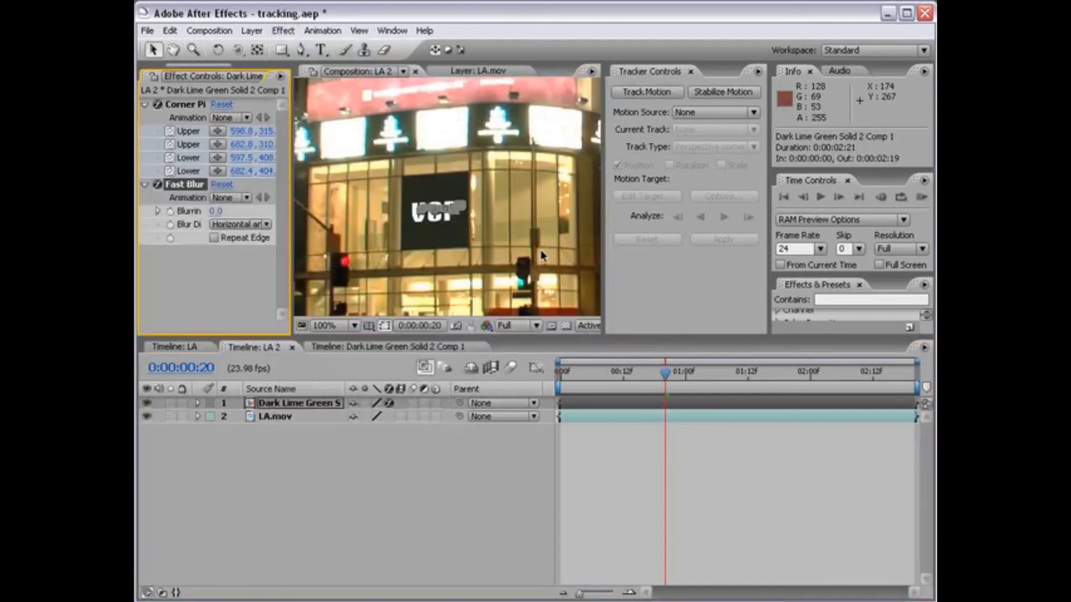
Set the Fast Blur blurriness of the VCP sign layer to 0.5 and check how the sign blends into the shot
left_click(222, 211)
type("4")
key("Return")
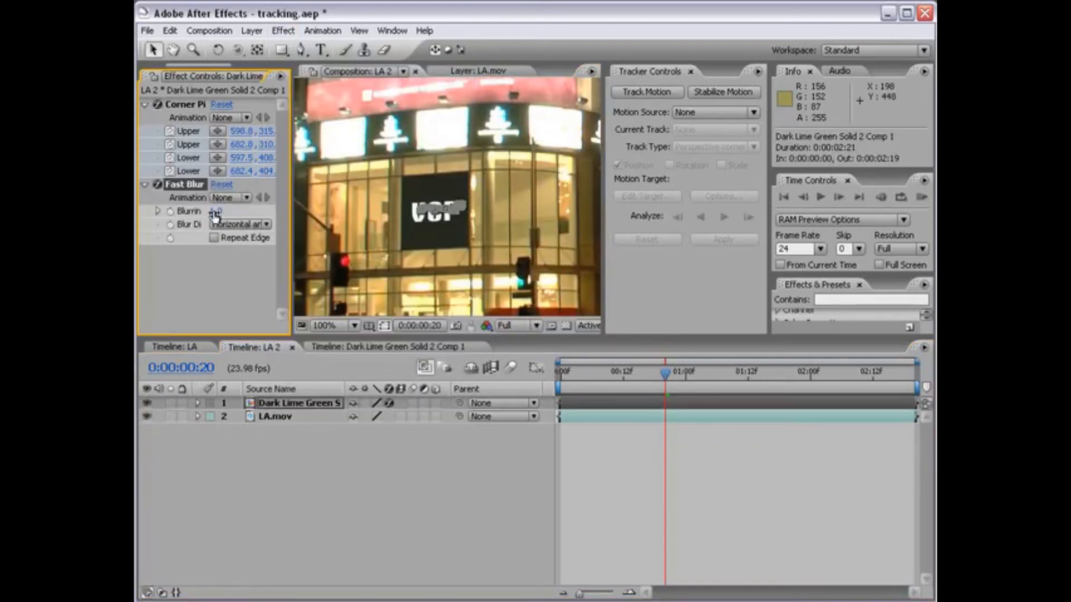
left_click(668, 507)
left_click(218, 211)
type(".5")
key("Return")
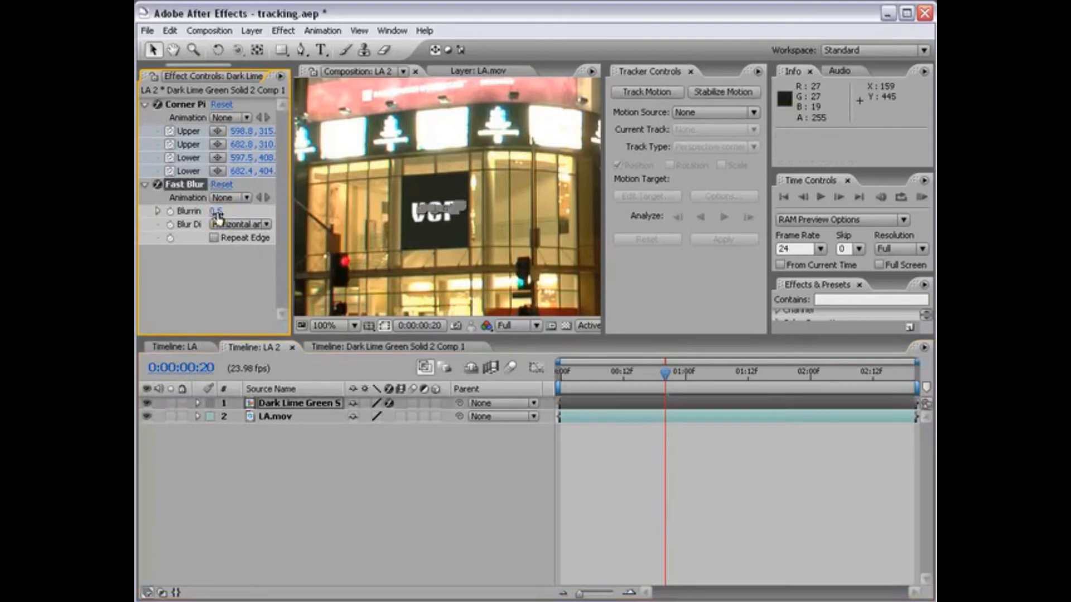
left_click(616, 463)
scroll(492, 220, "down", 1)
scroll(493, 234, "down", 1)
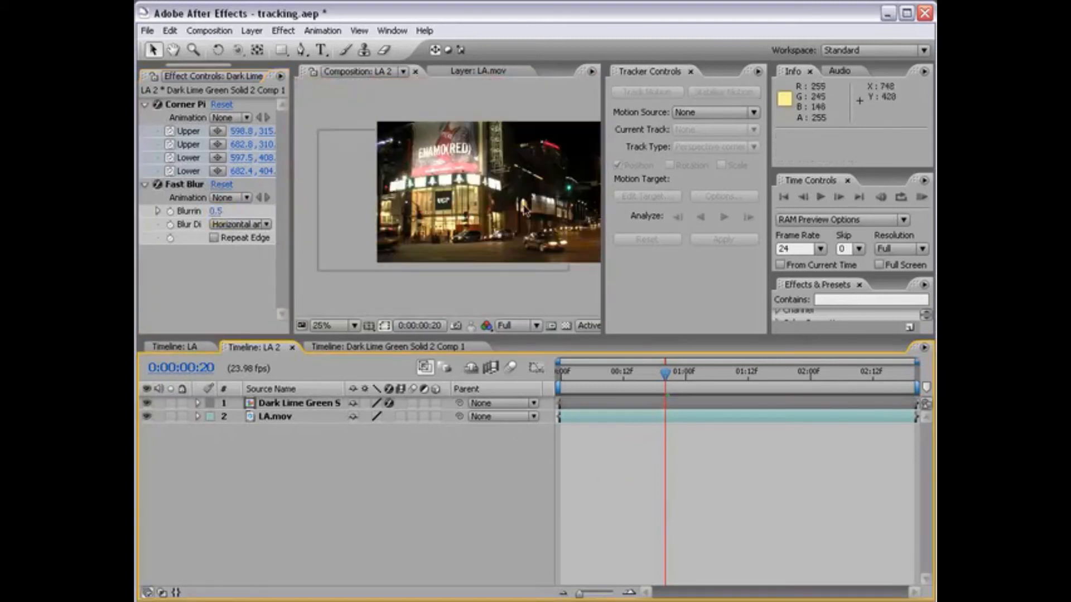
scroll(480, 294, "up", 1)
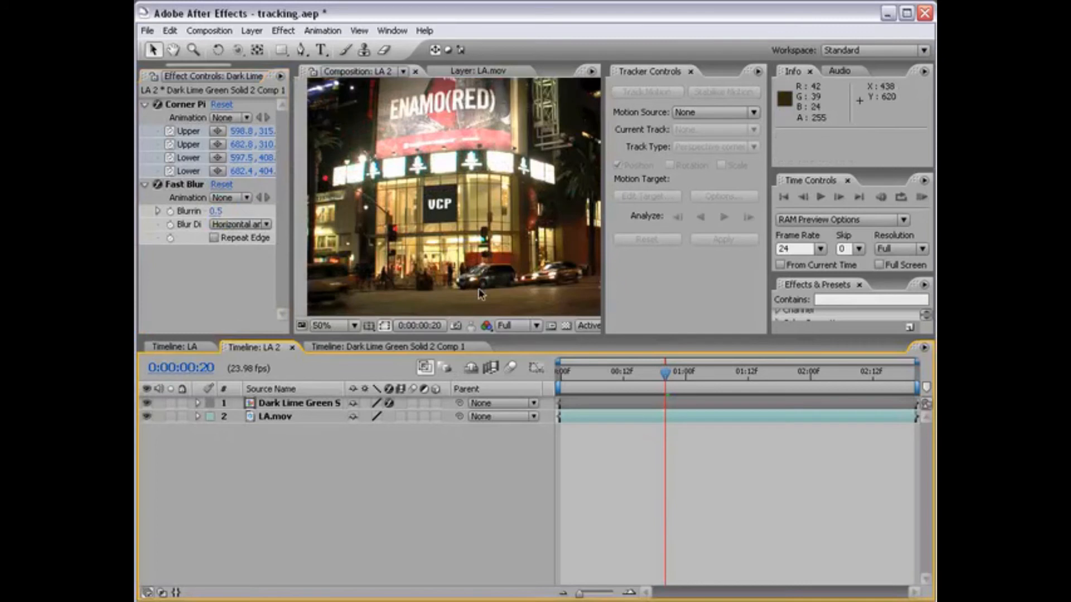
Apply the Stylize Glow effect to the VCP sign layer and view the sign at 100% magnification
left_click(588, 405)
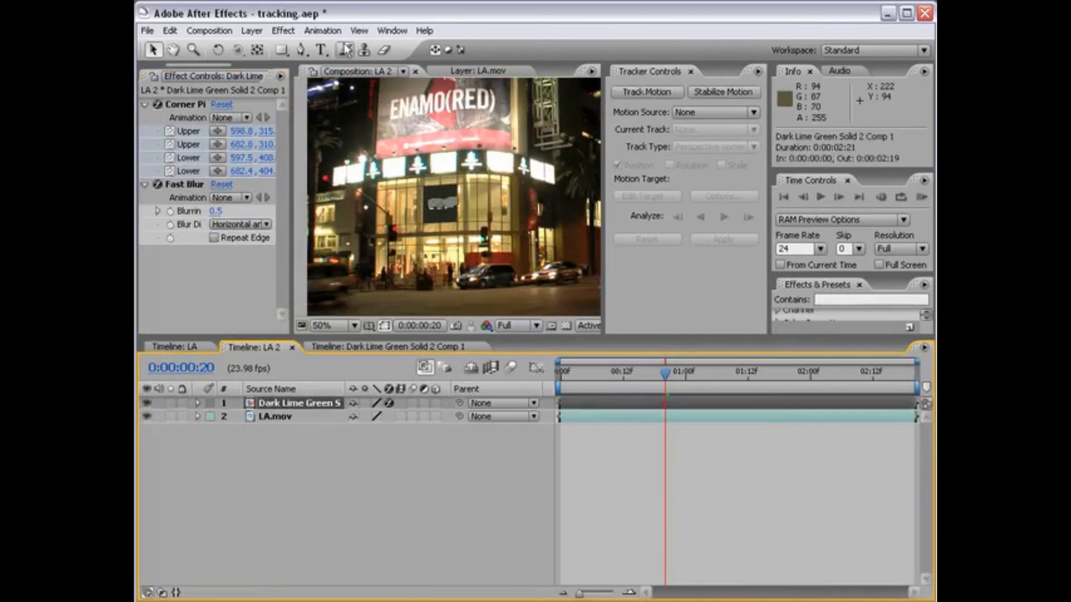
left_click(284, 31)
mouse_move(357, 467)
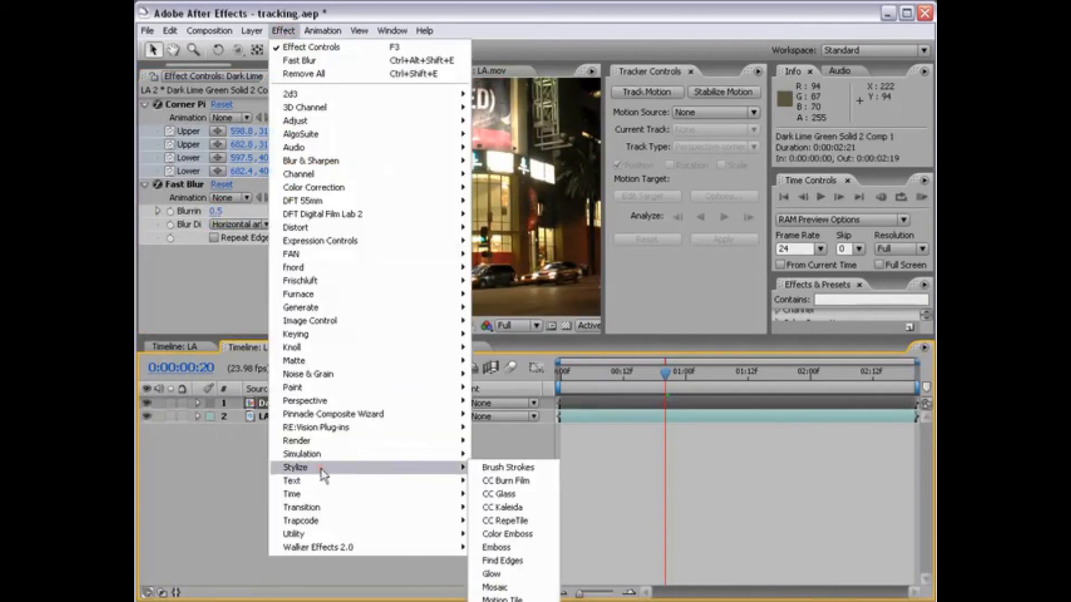
left_click(493, 575)
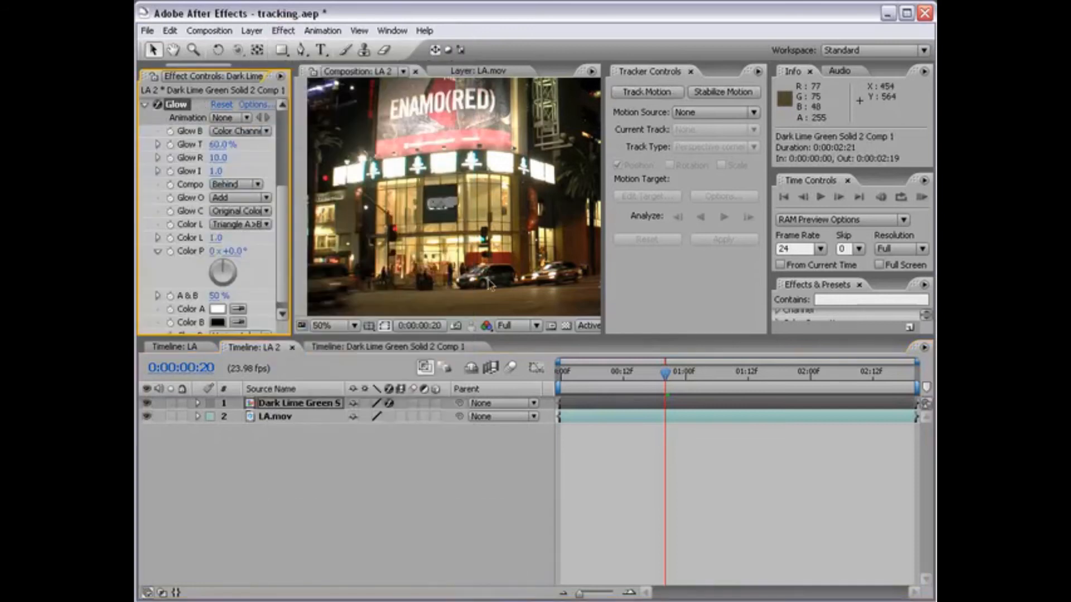
key("slash")
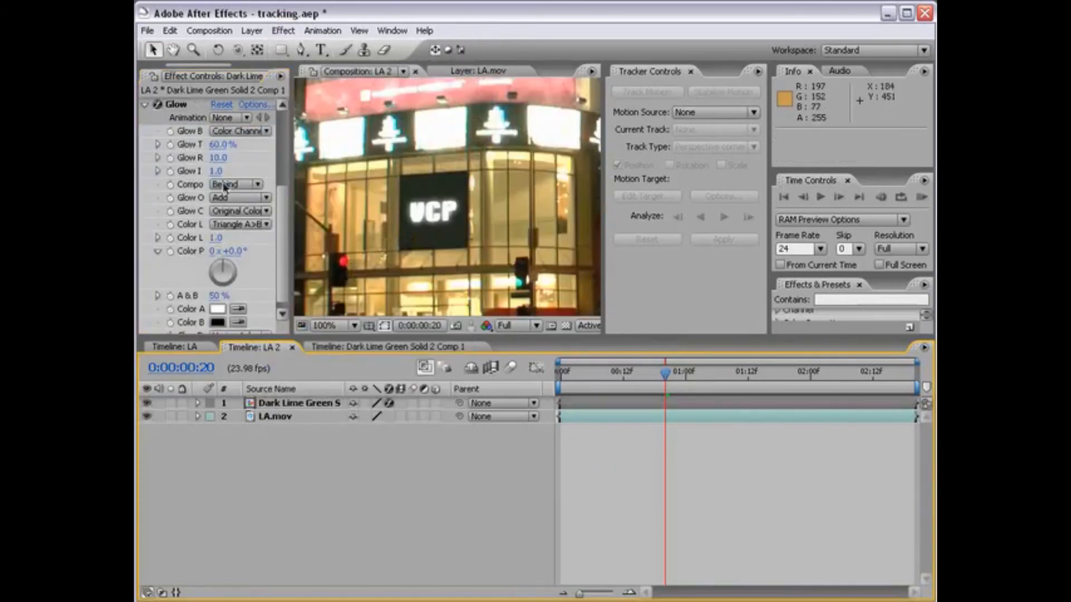
Set the sign's Glow Intensity to 0.5 and check the glowing sign in the full shot
left_click_drag(291, 174, 357, 178)
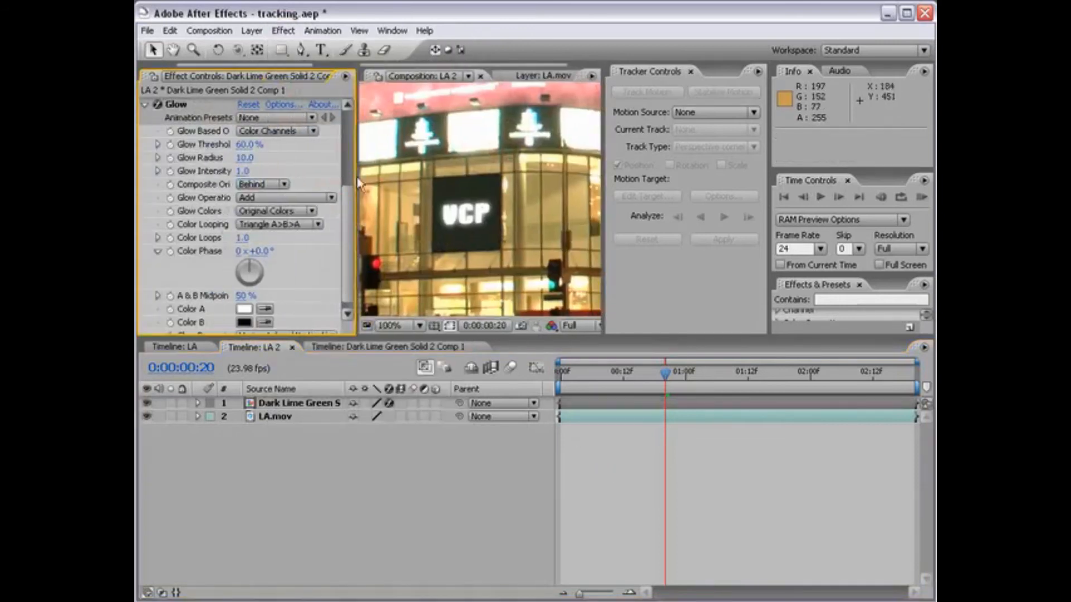
left_click(242, 172)
type("0.5")
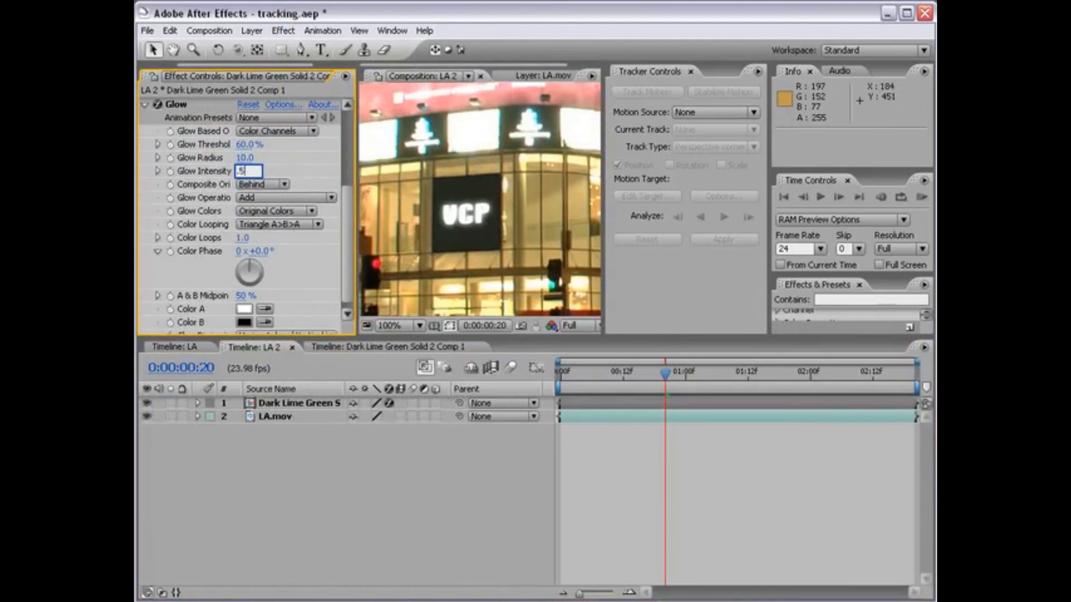
key("Return")
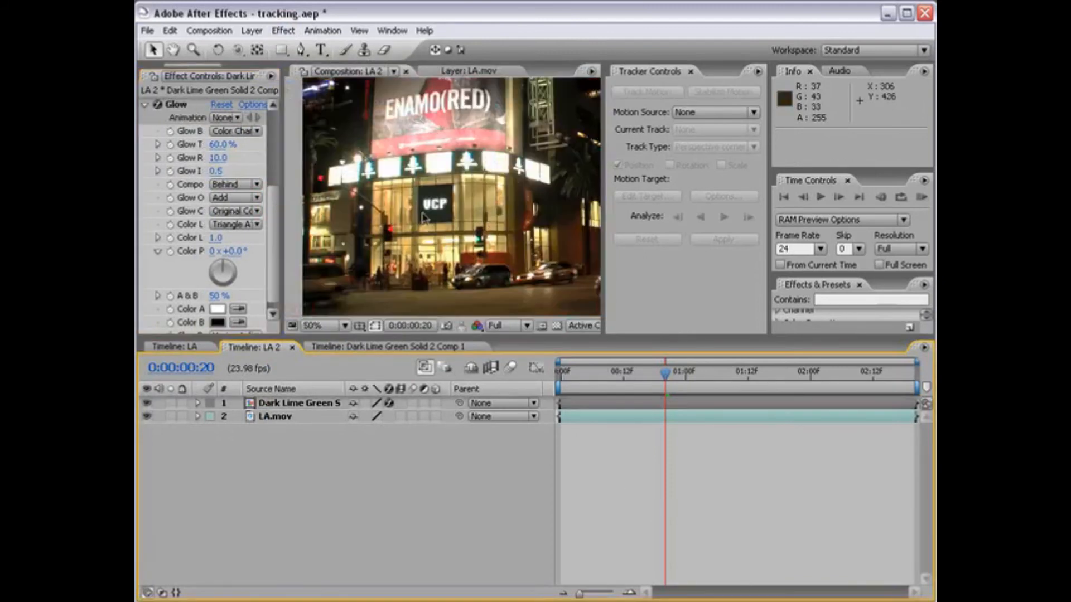
scroll(439, 219, "up", 1)
scroll(461, 235, "down", 1)
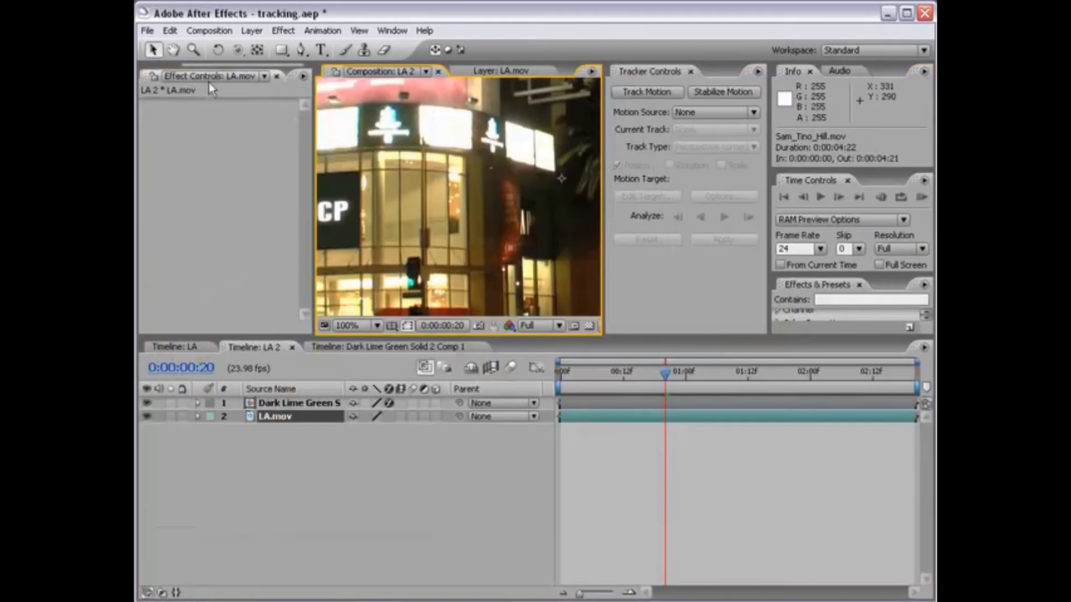
Create a new composition from the Sam_Tino_Hill.mov footage
left_click_drag(226, 65, 155, 58)
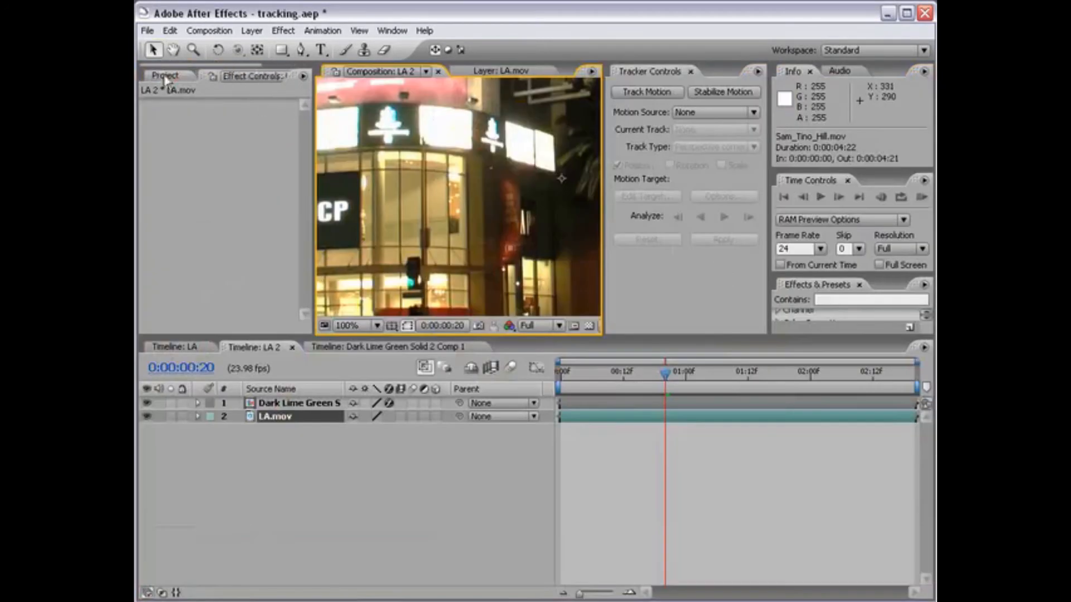
left_click(167, 77)
left_click(188, 234)
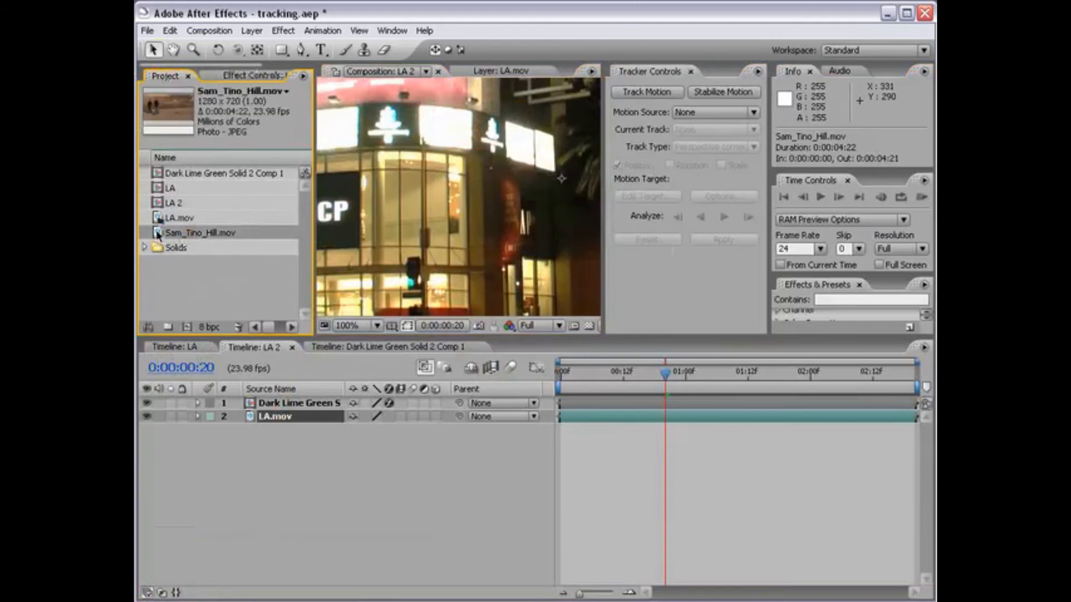
left_click(189, 328)
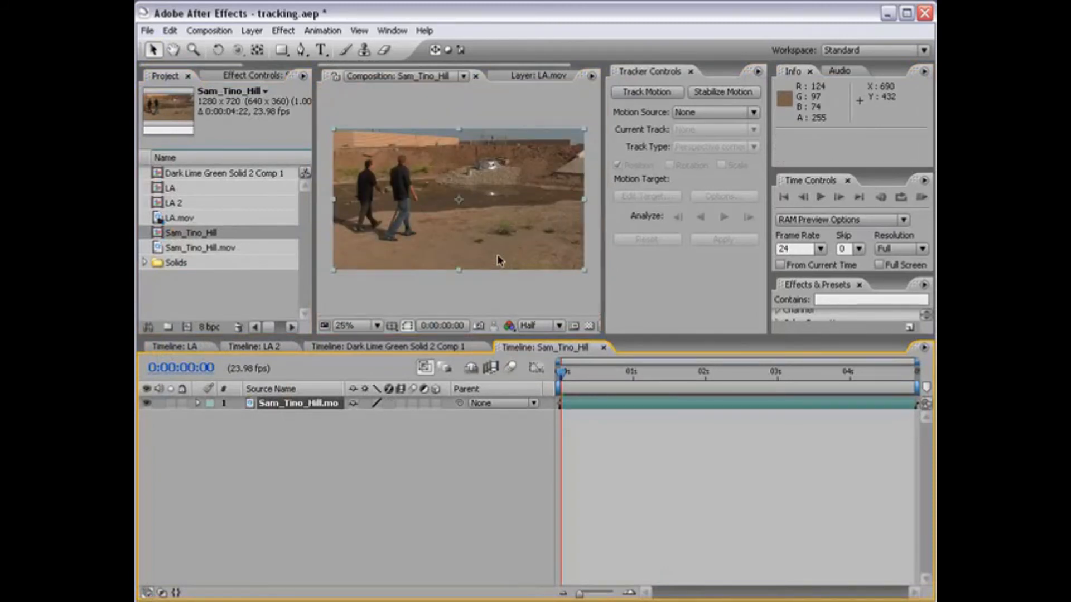
Open the Sam_Tino_Hill.mov layer, start a motion track, and place Track Point 1 on the back of the nearer man's head
double_click(574, 406)
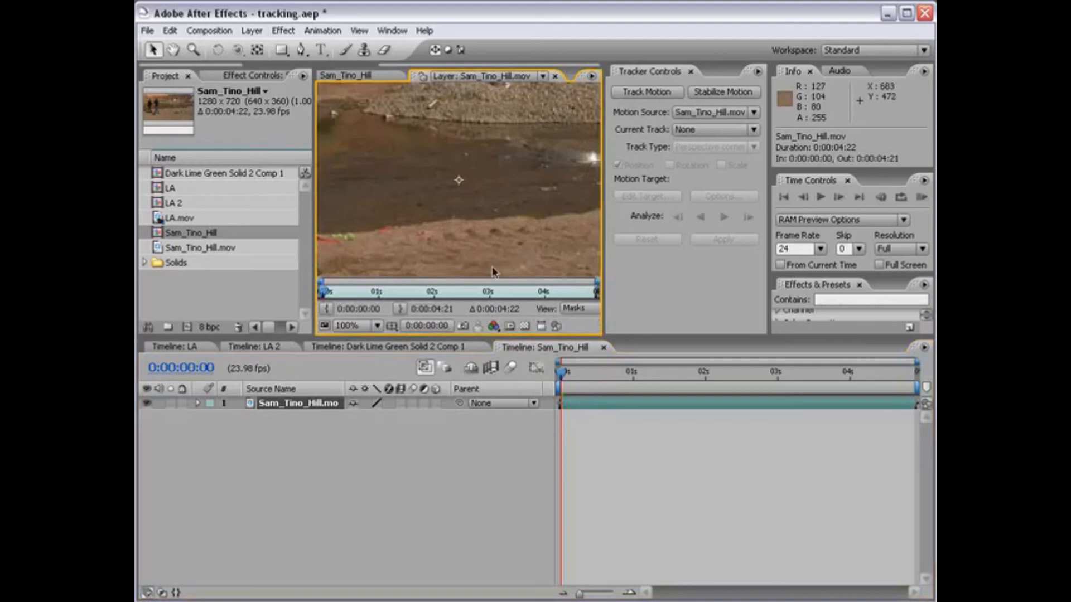
left_click_drag(432, 142, 444, 174)
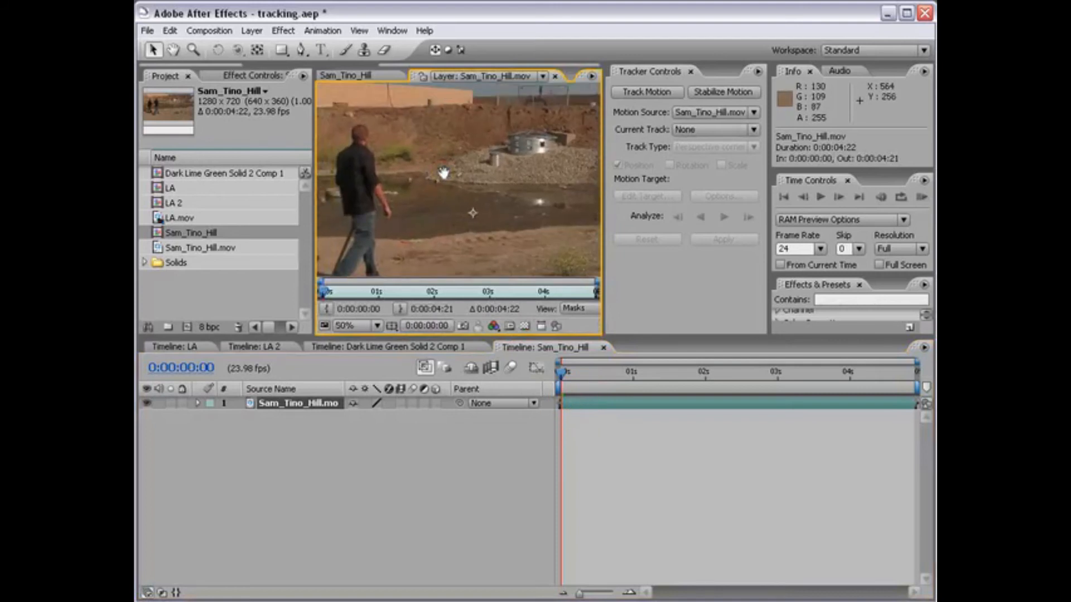
left_click_drag(365, 142, 440, 176)
scroll(439, 175, "up", 2)
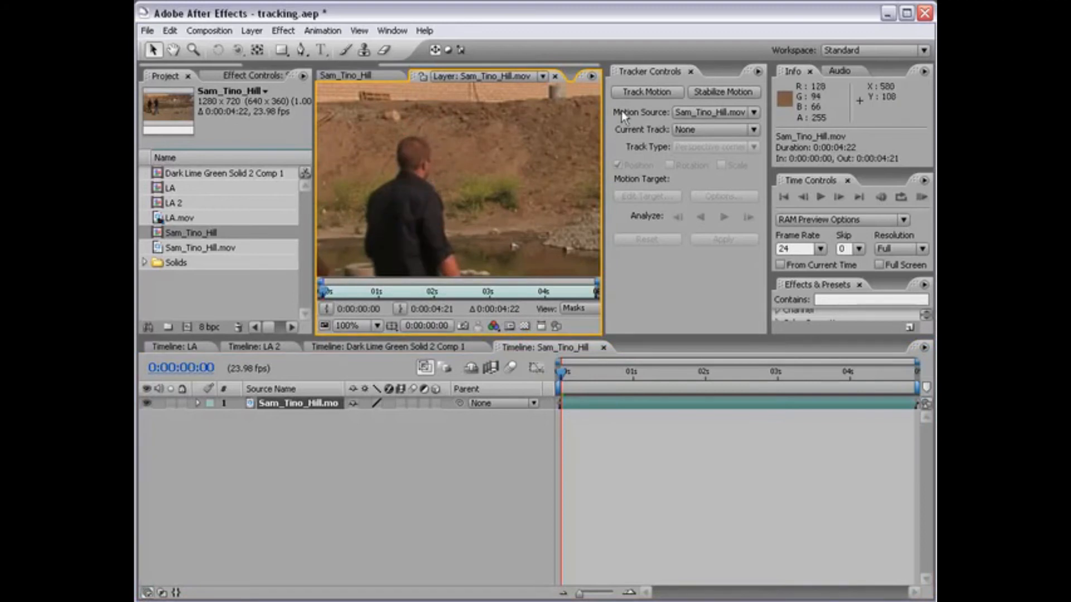
left_click(640, 97)
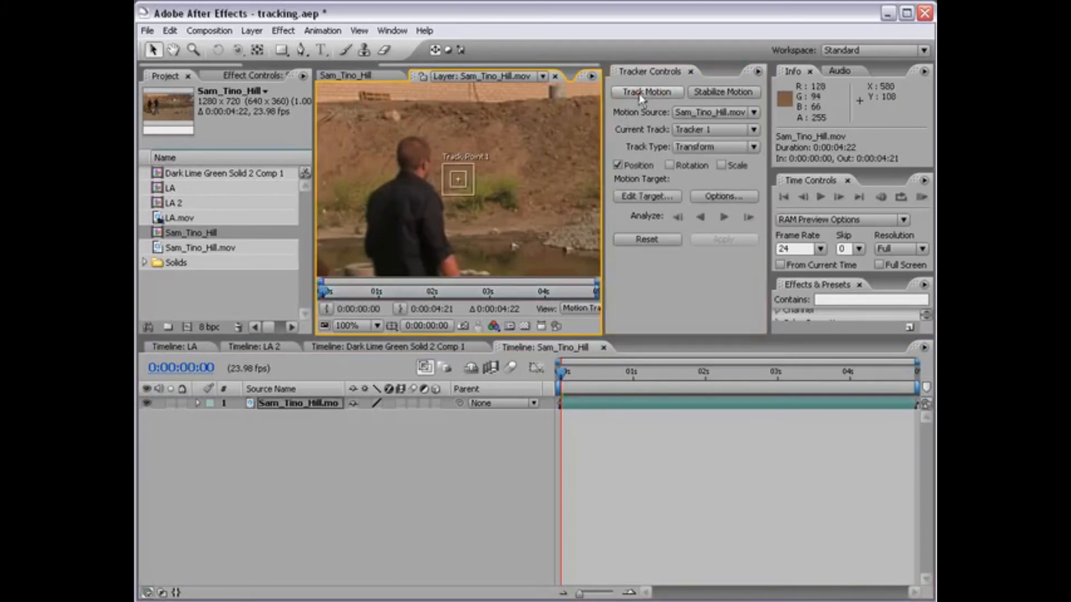
left_click_drag(463, 187, 429, 172)
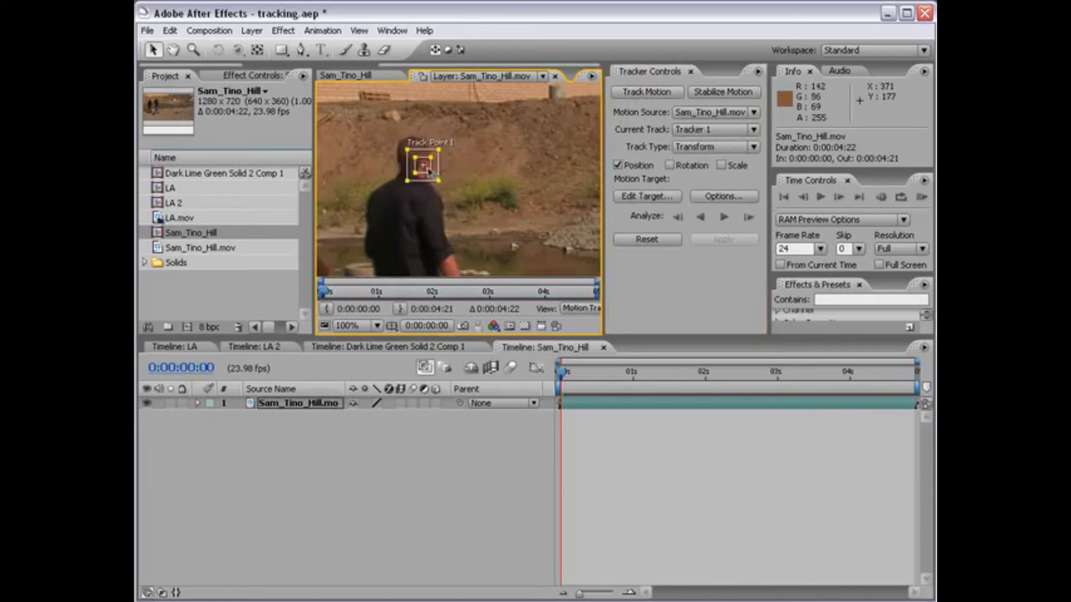
Analyze the head track forward from the first frame and stop it at 0:00:04:15
scroll(484, 203, "down", 1)
left_click(724, 217)
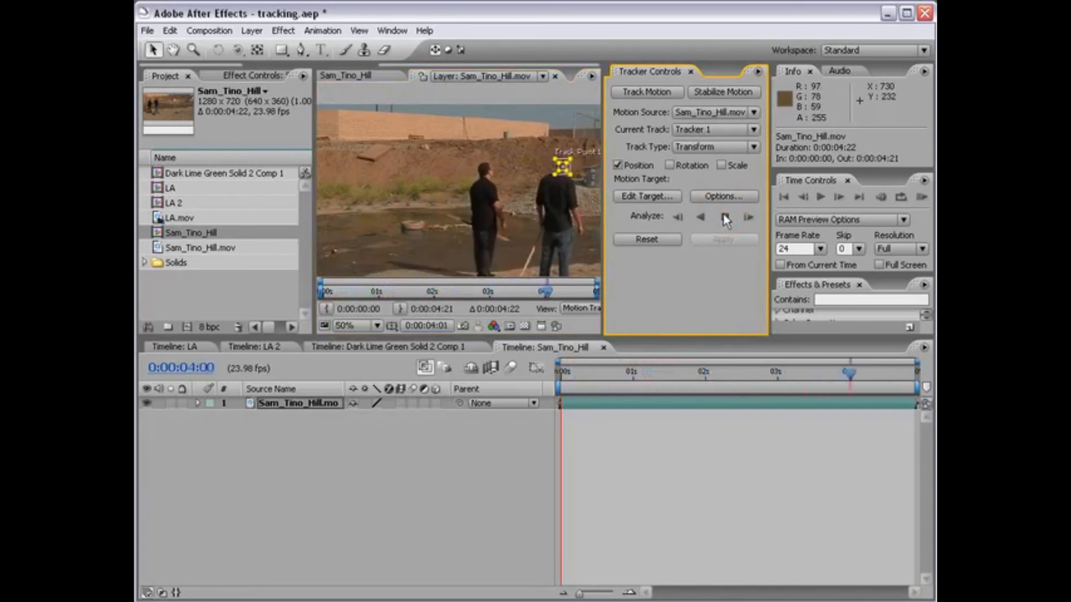
left_click(725, 218)
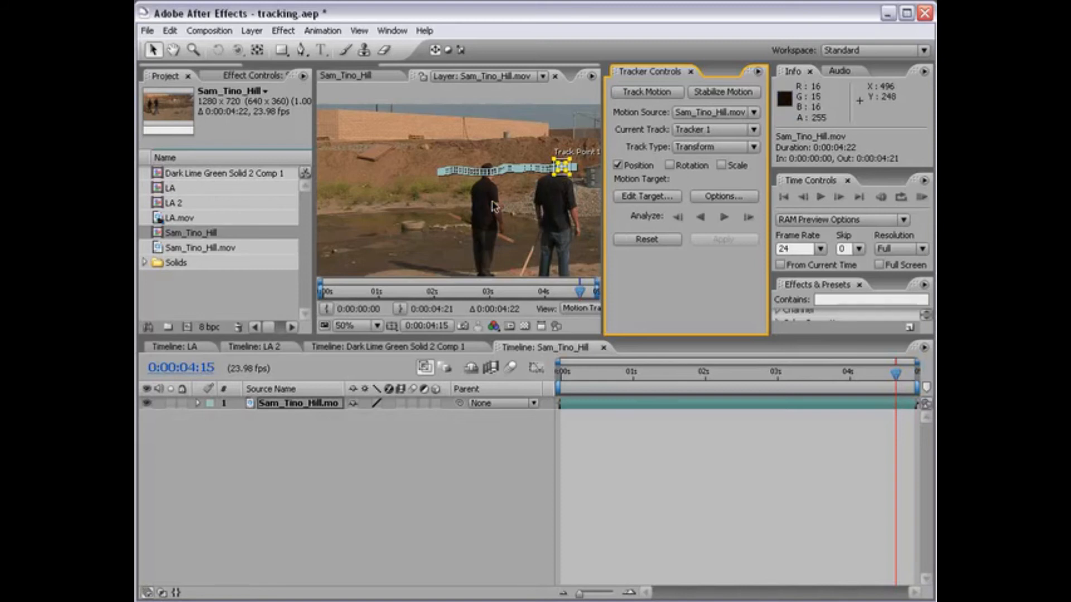
Add a new null object to the Sam_Tino_Hill composition
left_click(355, 77)
left_click(613, 427)
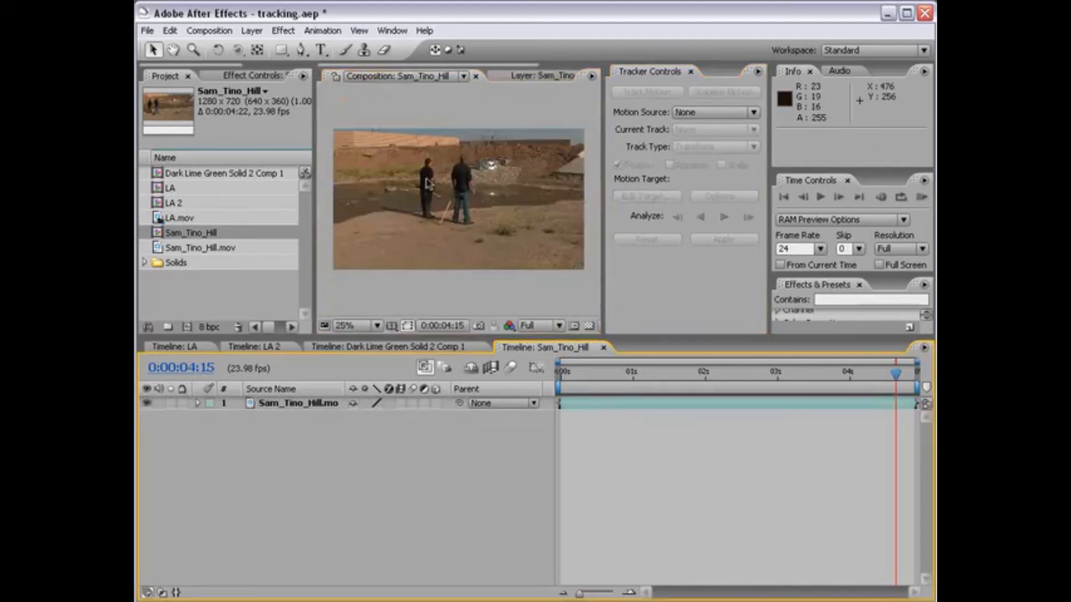
left_click(252, 32)
mouse_move(262, 47)
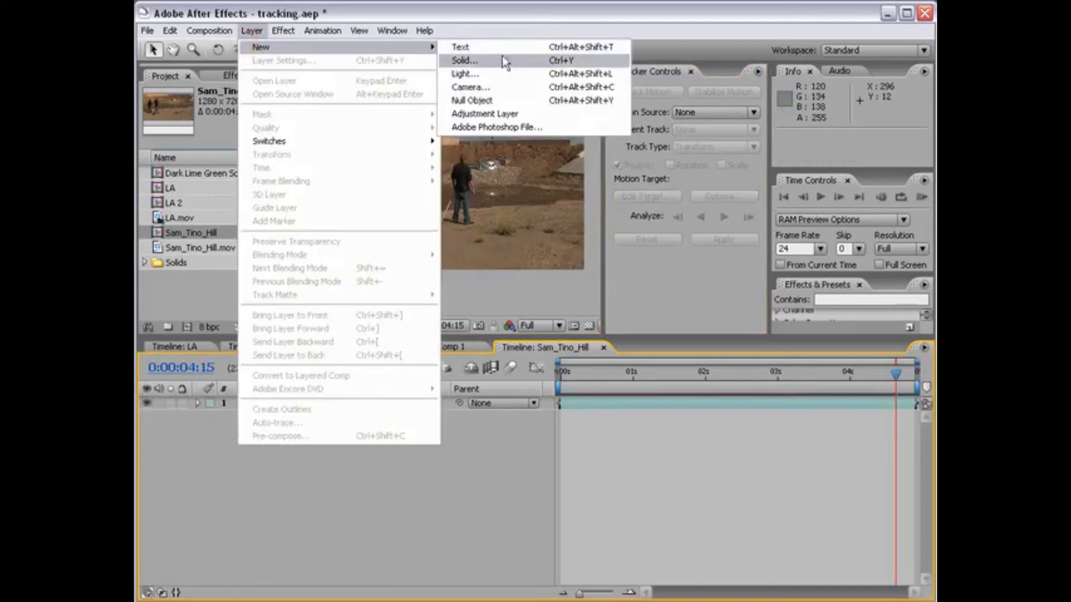
left_click(490, 101)
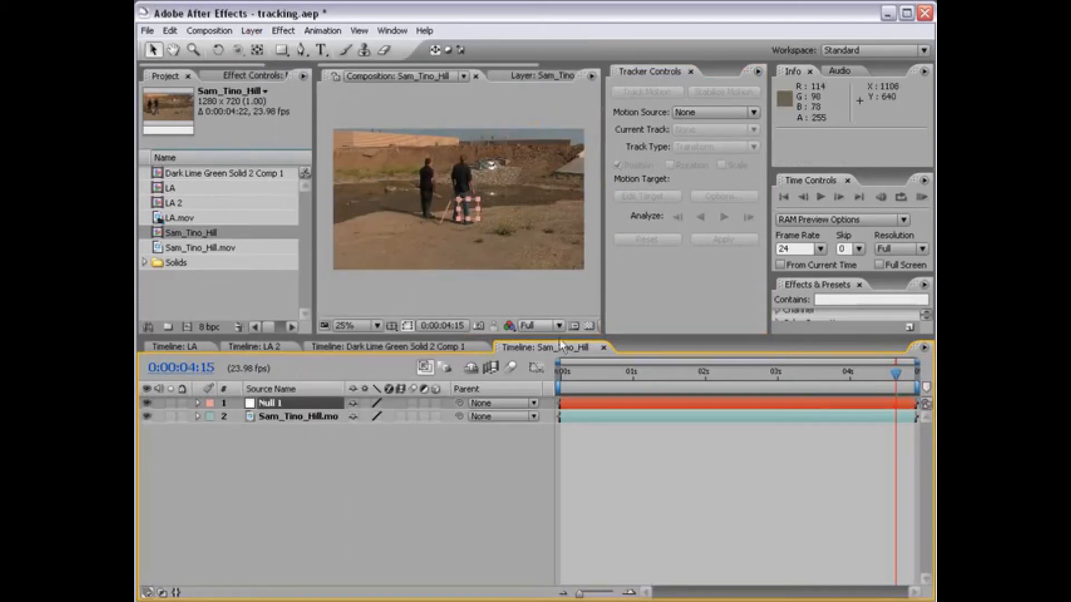
key("period")
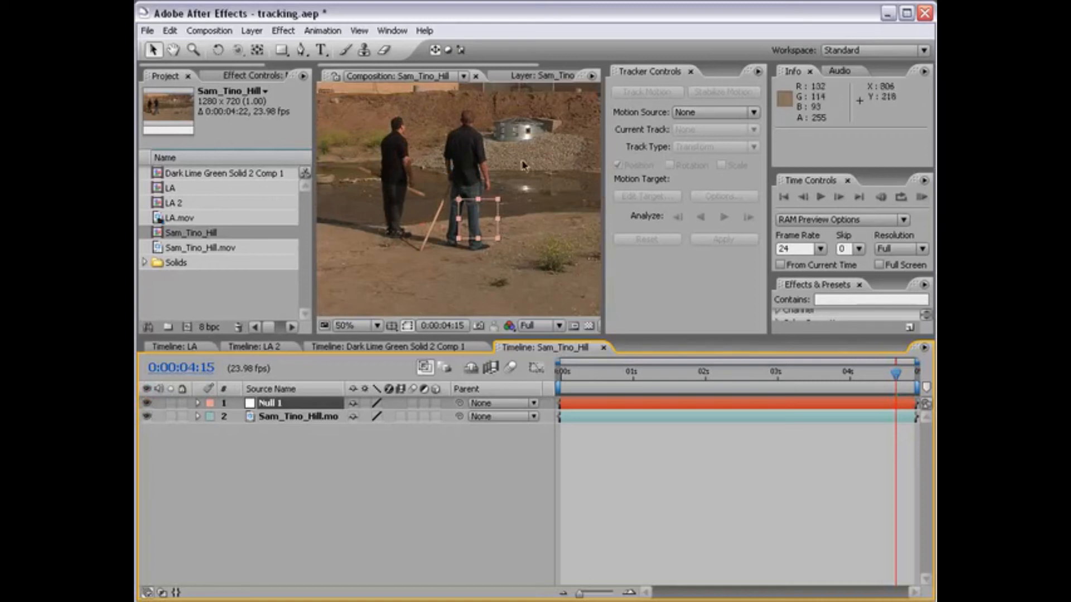
Set Null 1 as the target of Tracker 1 and apply the tracked motion in X and Y
left_click(543, 75)
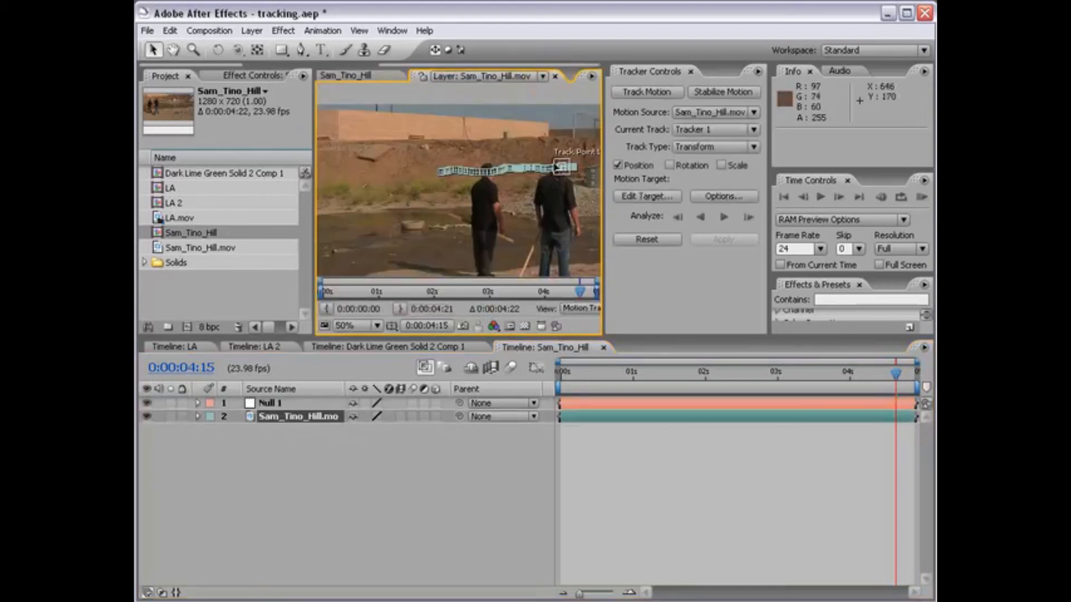
left_click(648, 197)
left_click(442, 342)
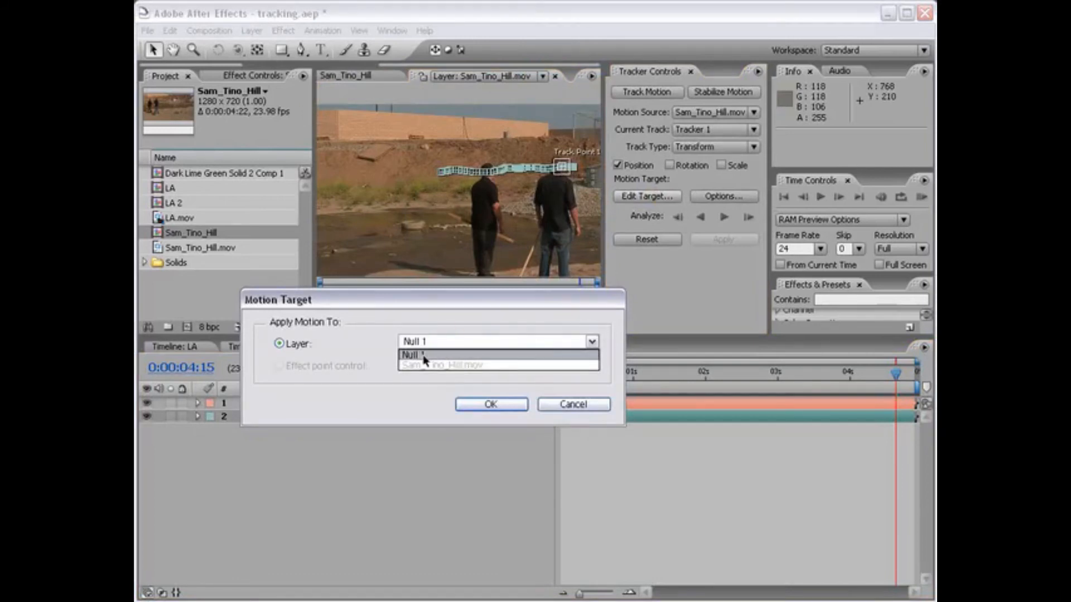
left_click(424, 357)
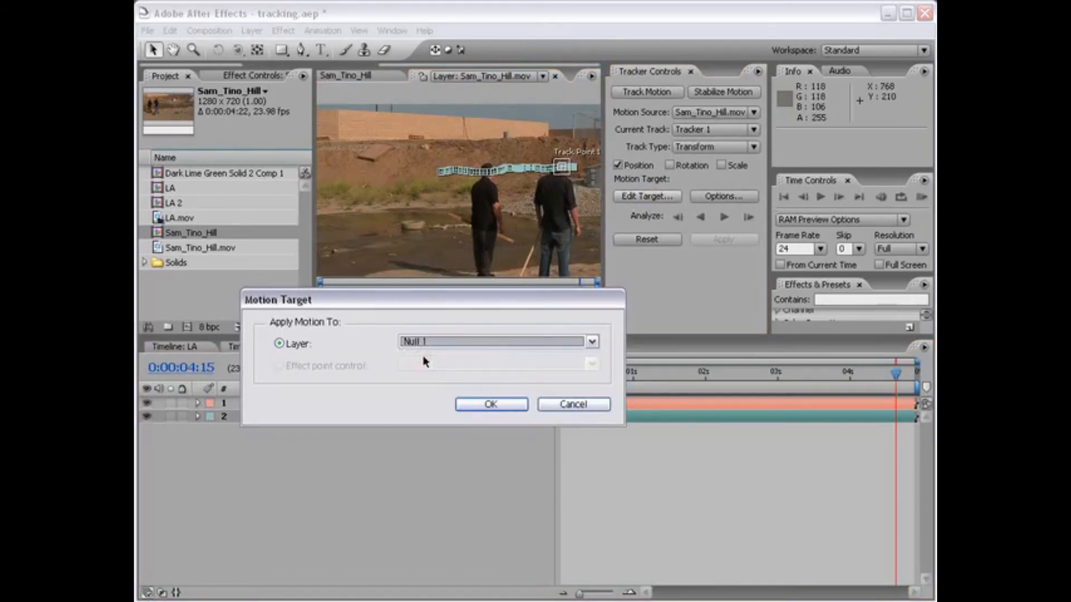
left_click(486, 404)
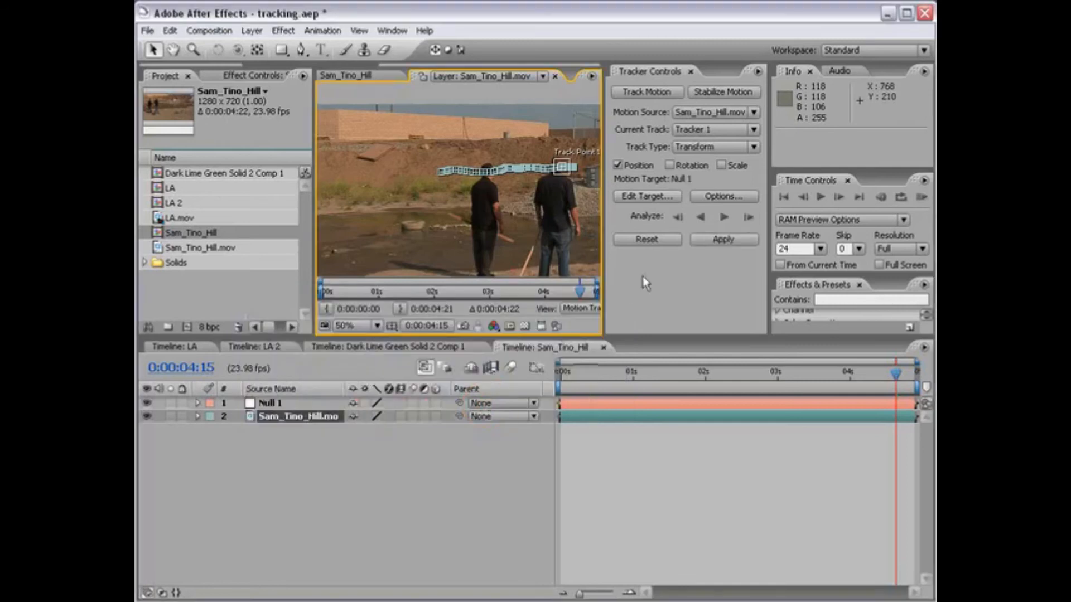
left_click(723, 238)
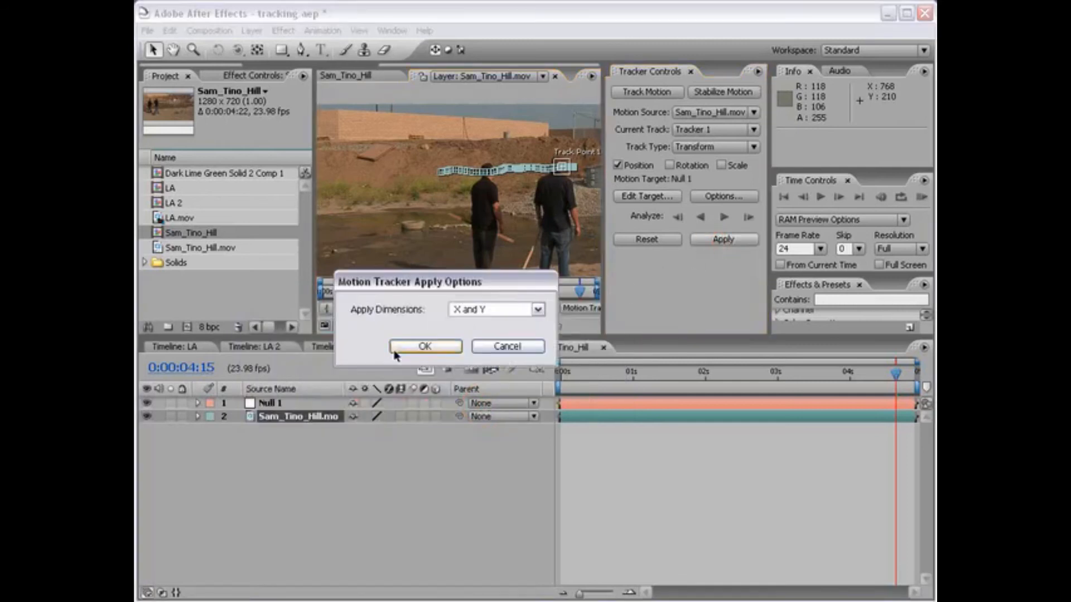
left_click(425, 347)
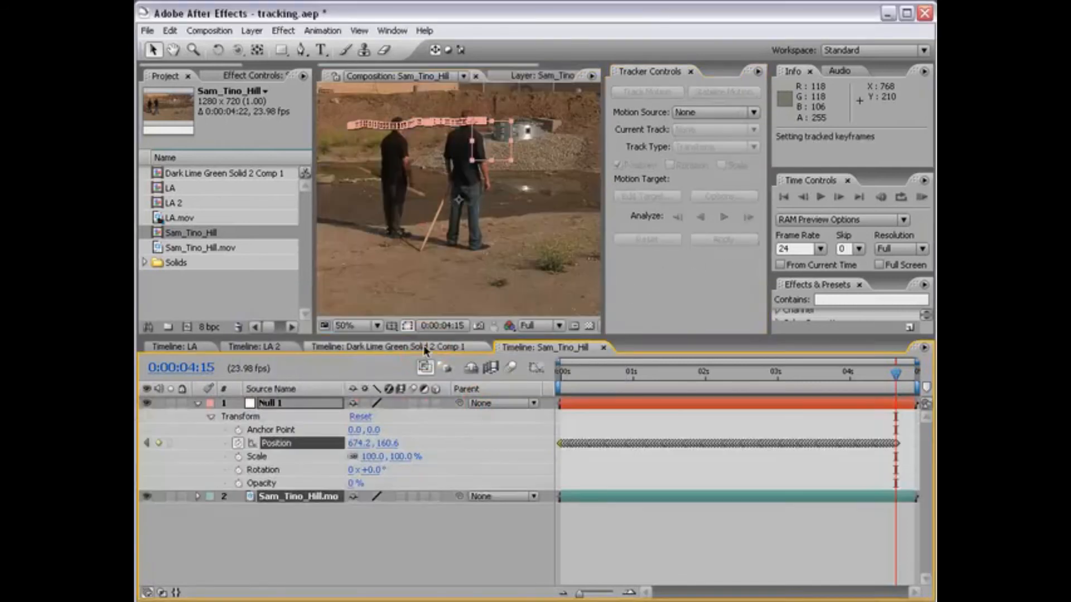
Inspect the null's tracked motion path against the man's head, ending at the first frame with the layers deselected
scroll(460, 196, "down", 1)
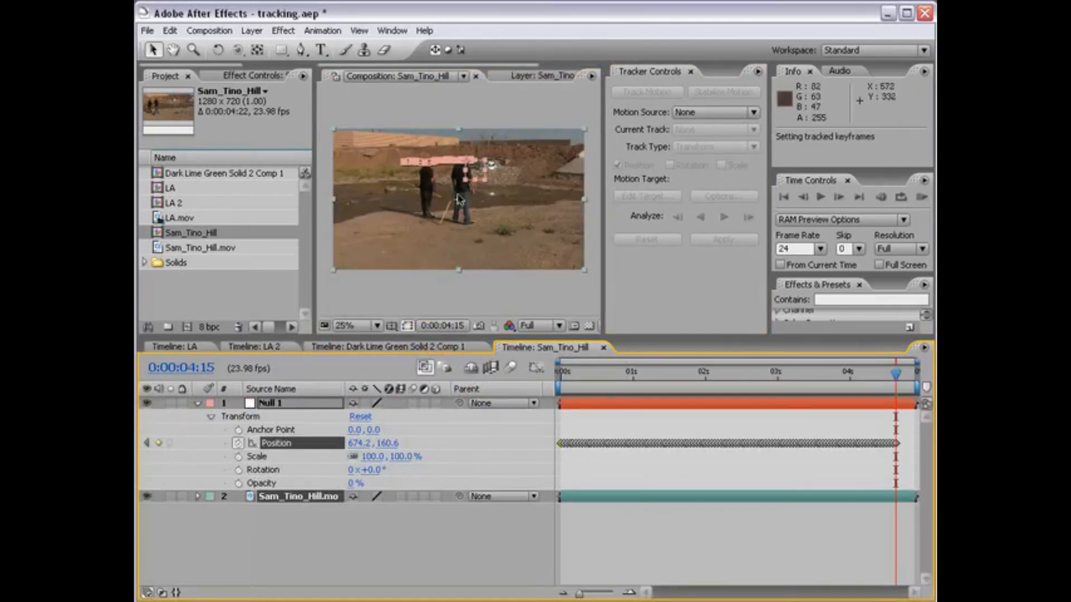
left_click(282, 402)
scroll(440, 189, "up", 1)
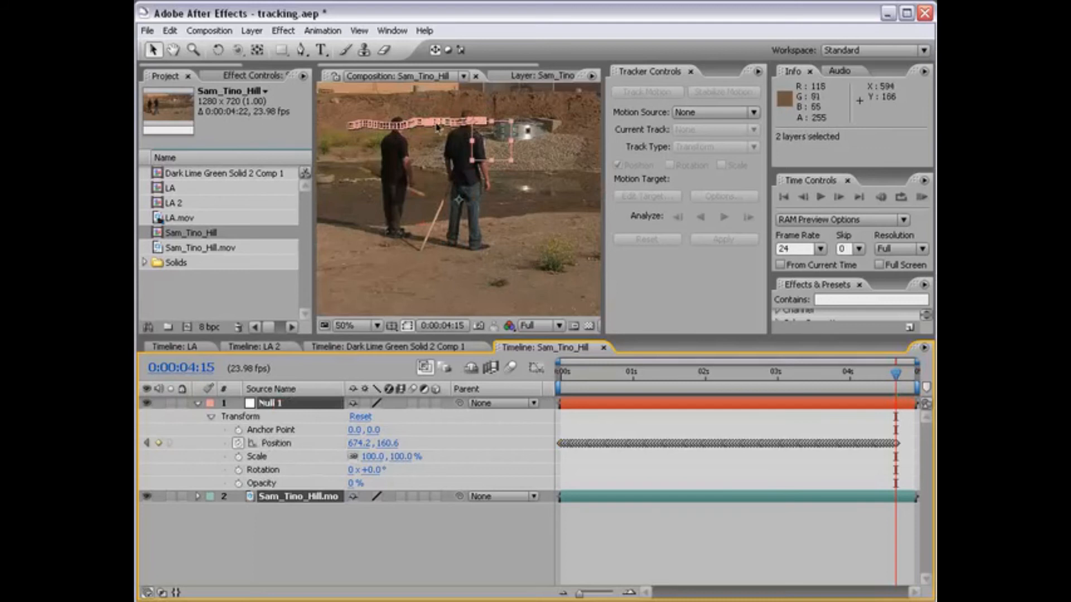
key("F2")
mouse_move(572, 371)
left_mouse_down()
mouse_move(788, 373)
mouse_move(557, 372)
left_mouse_up()
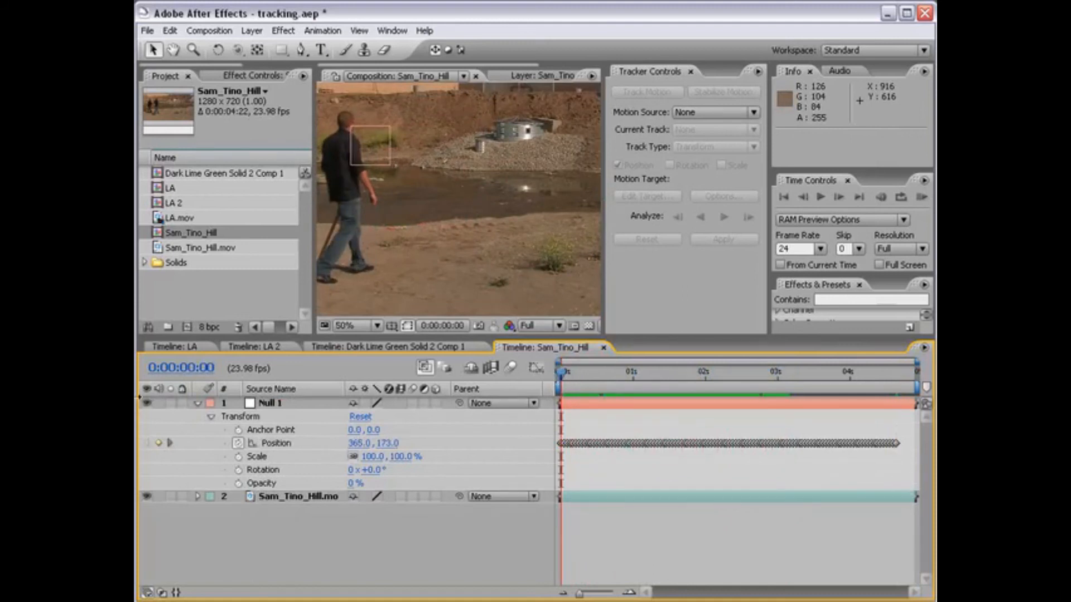
left_click(198, 404)
mouse_move(562, 373)
left_mouse_down()
mouse_move(769, 397)
mouse_move(560, 388)
left_mouse_up()
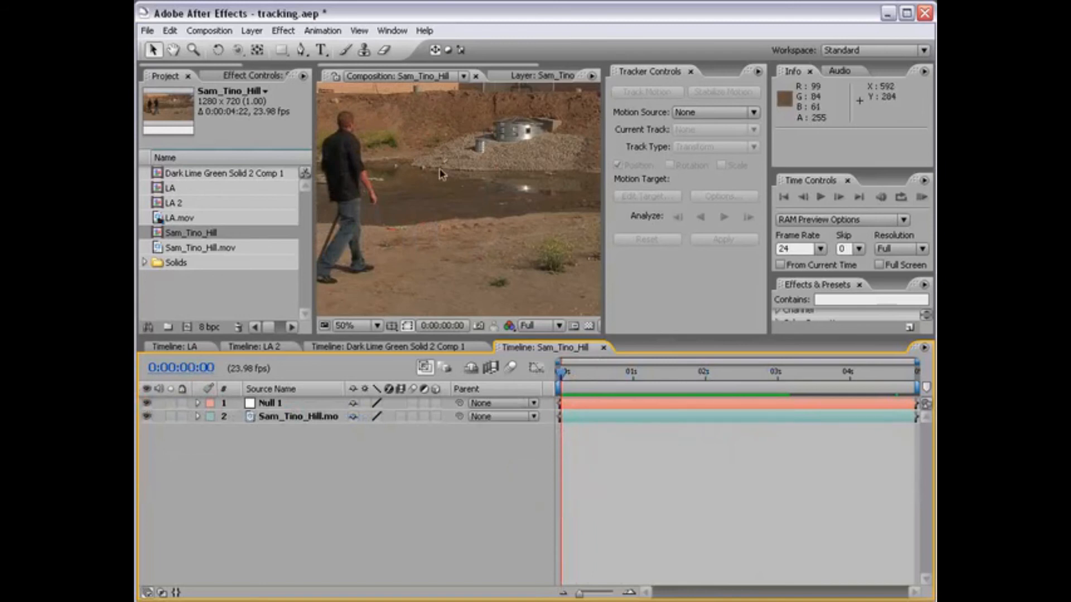
scroll(439, 189, "down", 1)
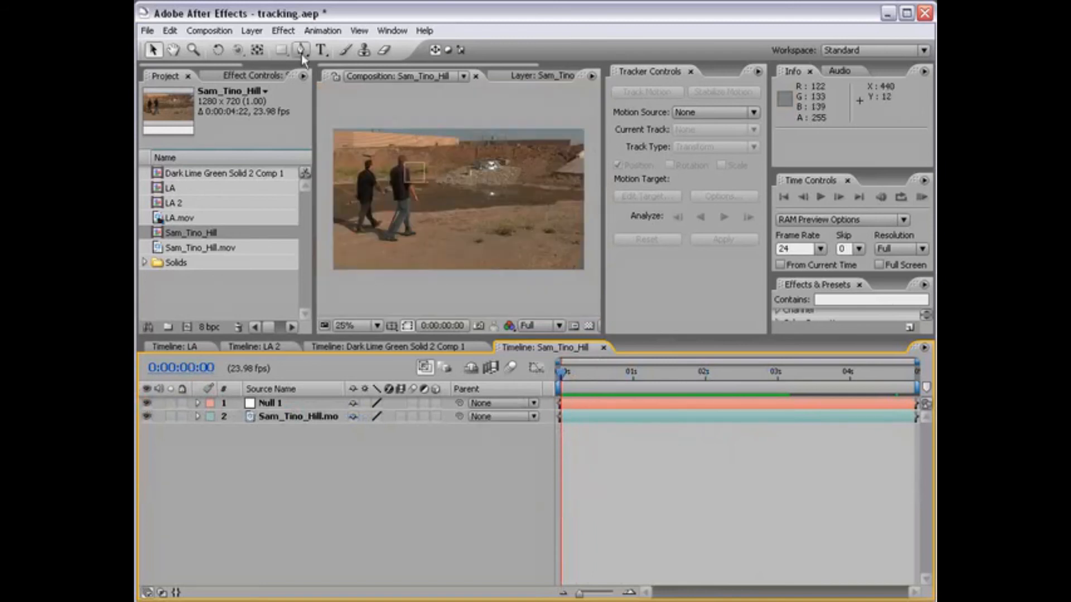
left_click(256, 31)
mouse_move(262, 43)
left_click(477, 61)
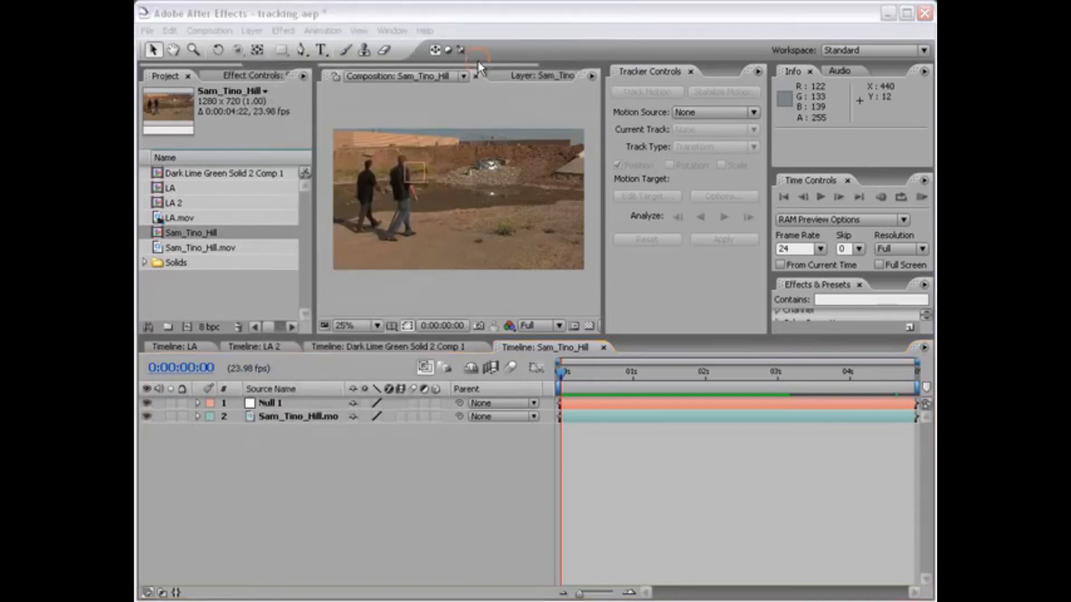
left_click(521, 488)
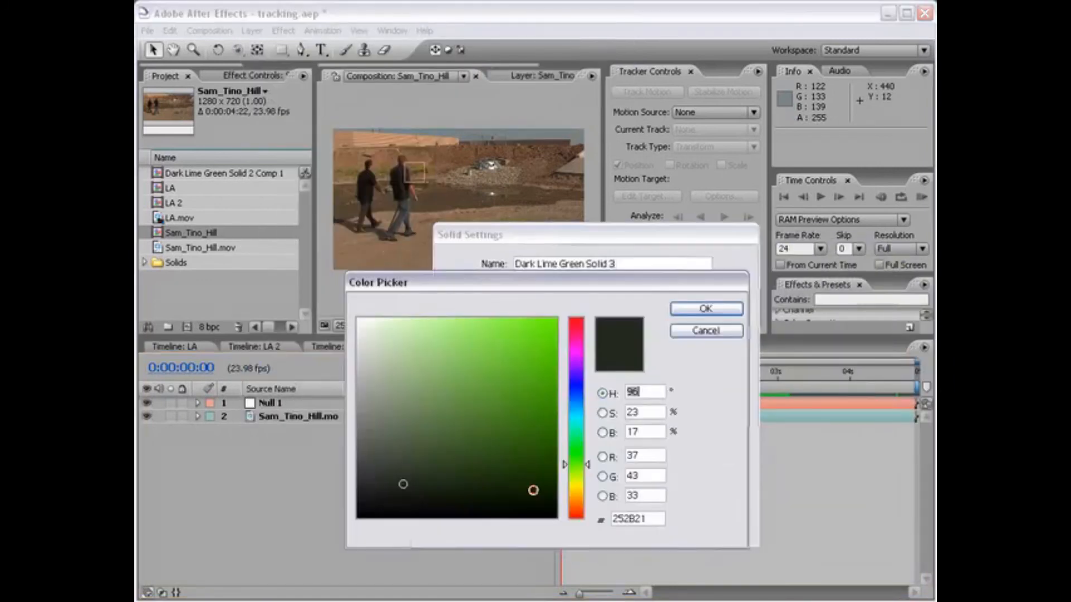
left_click(706, 309)
left_click(613, 526)
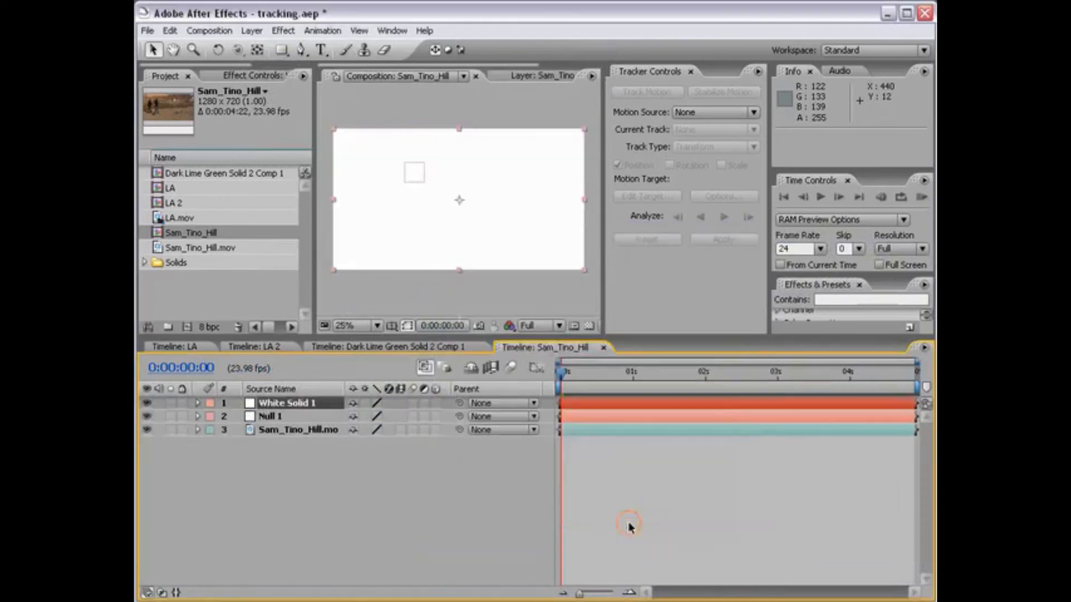
Draw a closed speech-bubble mask on White Solid 1 with the Pen tool, its pointed tail aimed at the man's head
left_click(300, 52)
key("period")
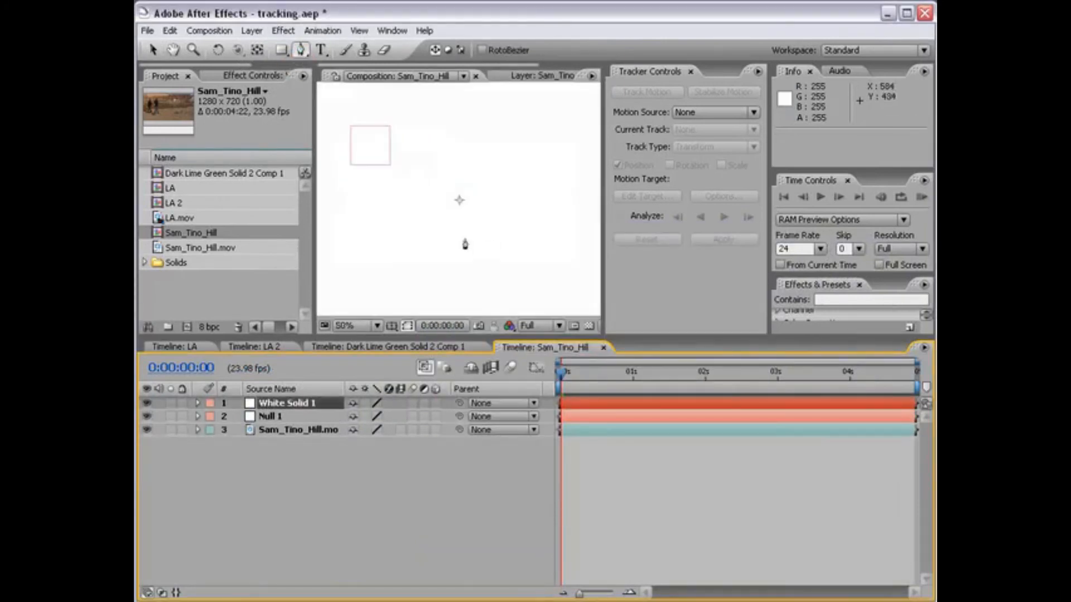
left_click(436, 170)
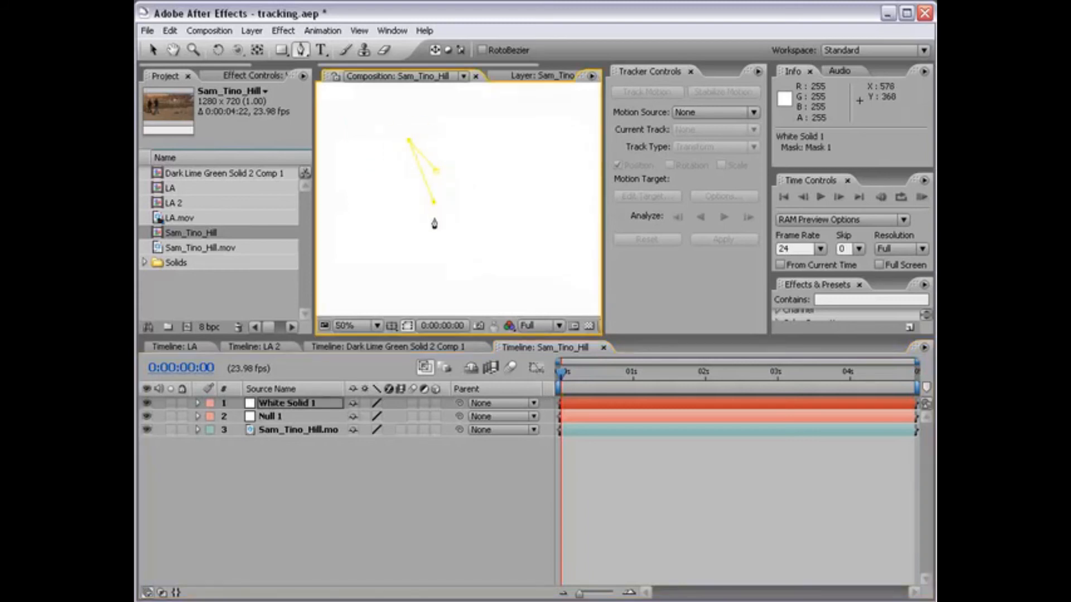
left_click(530, 235)
left_click(526, 148)
left_click(437, 148)
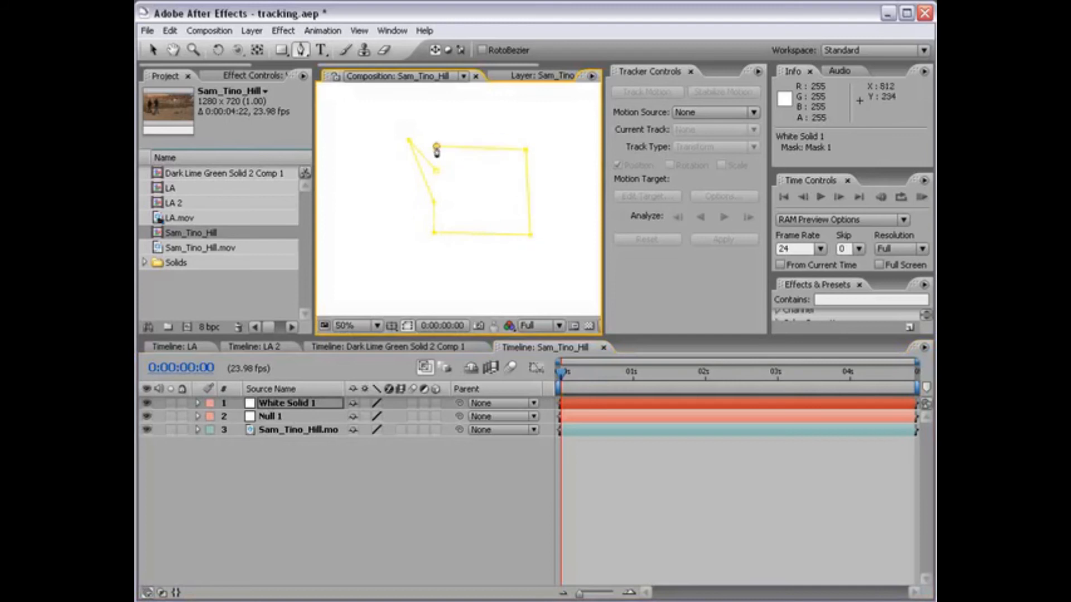
left_click(436, 173)
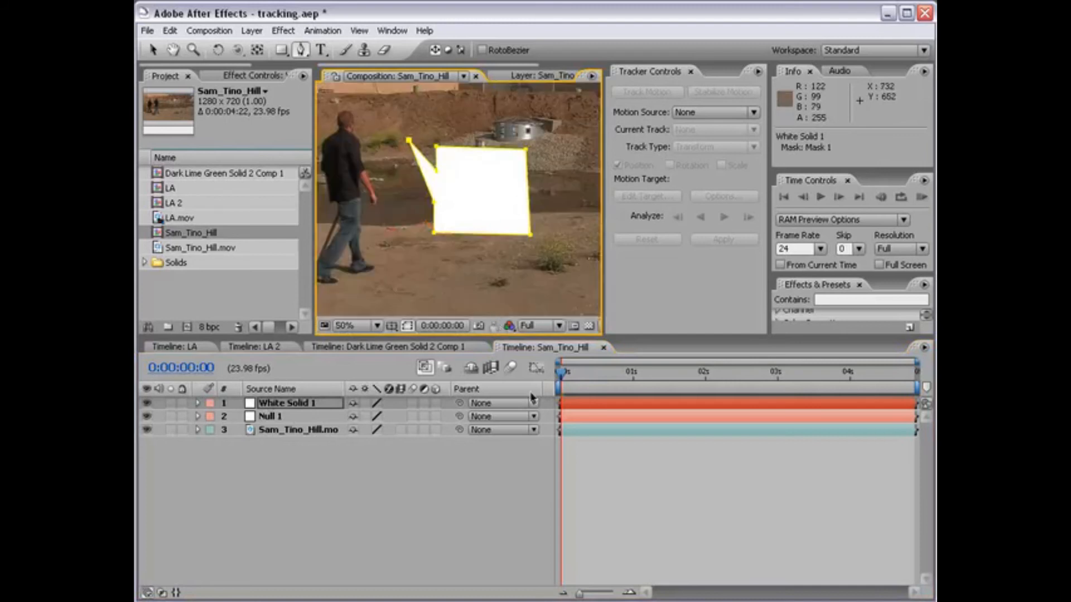
left_click(613, 457)
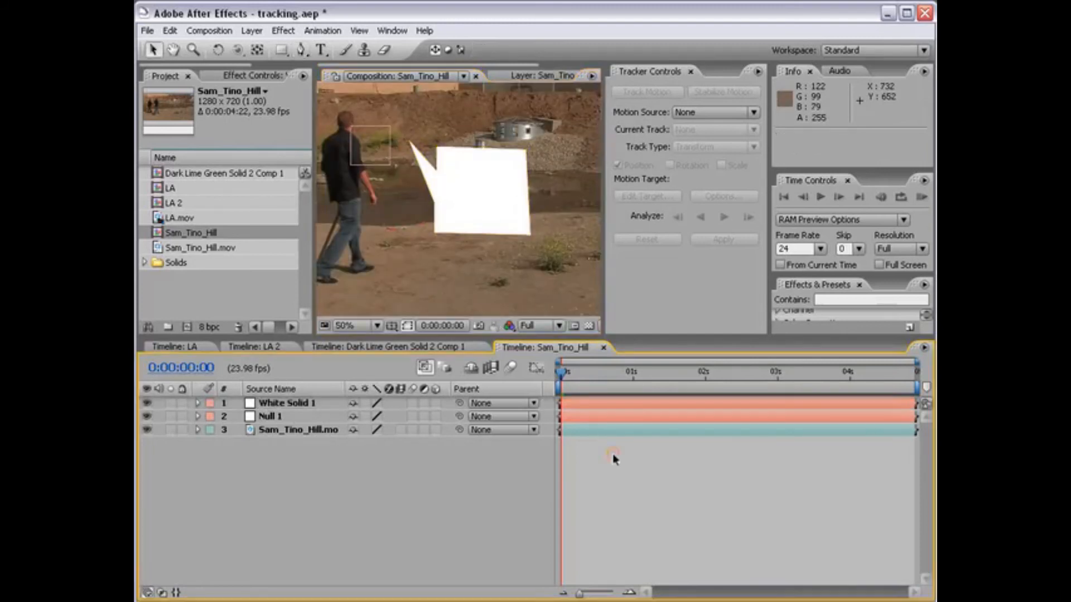
Adjust the upper-right and lower-left vertices of the bubble mask to straighten the edges of its box
left_click(528, 157)
left_click_drag(526, 150, 532, 147)
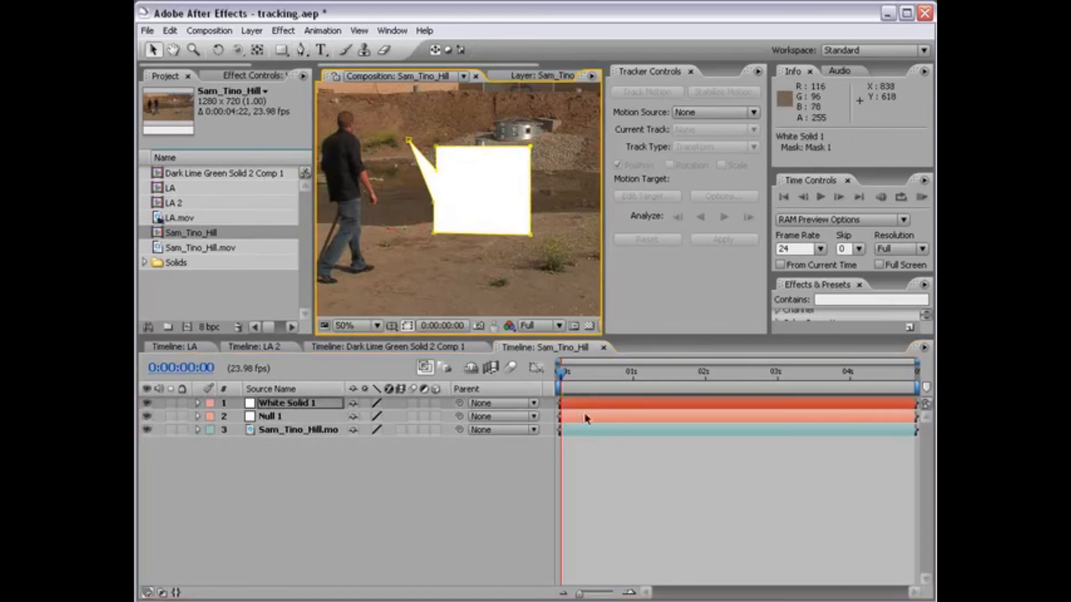
left_click(592, 460)
left_click(486, 214)
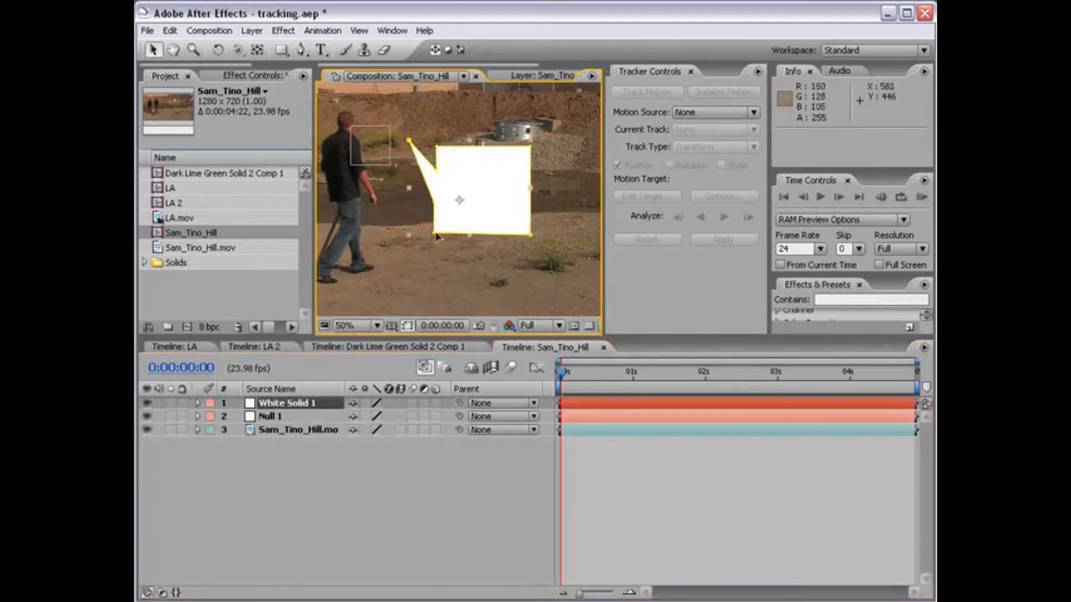
left_click(435, 235)
key("Down")
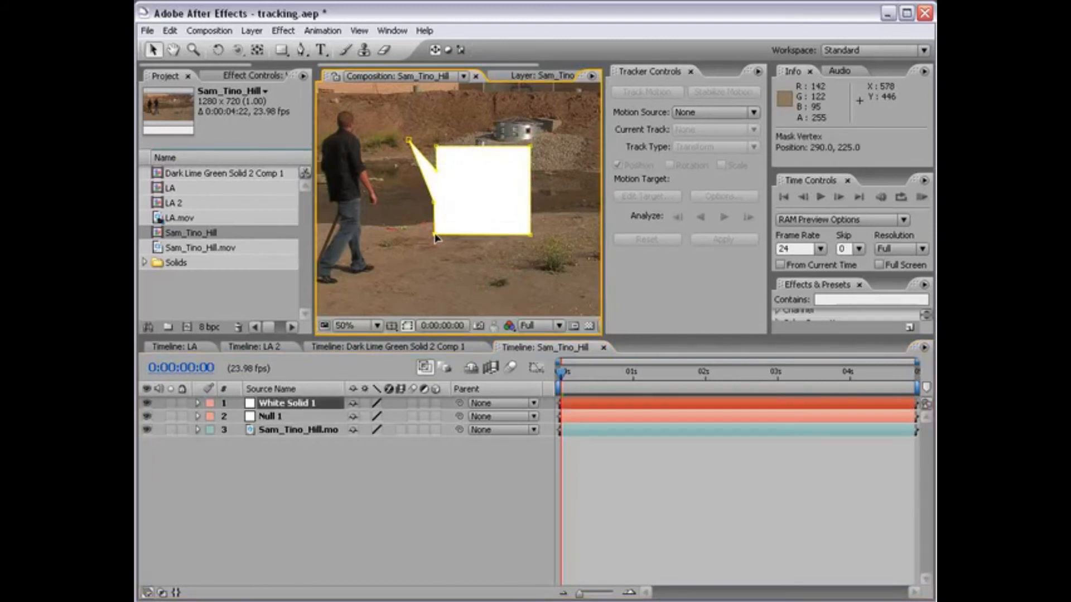
left_click_drag(435, 234, 435, 236)
left_click(621, 465)
Make the bubble's box shorter by nudging its bottom edge up and its top edge down, and deselect the layer
left_click(578, 404)
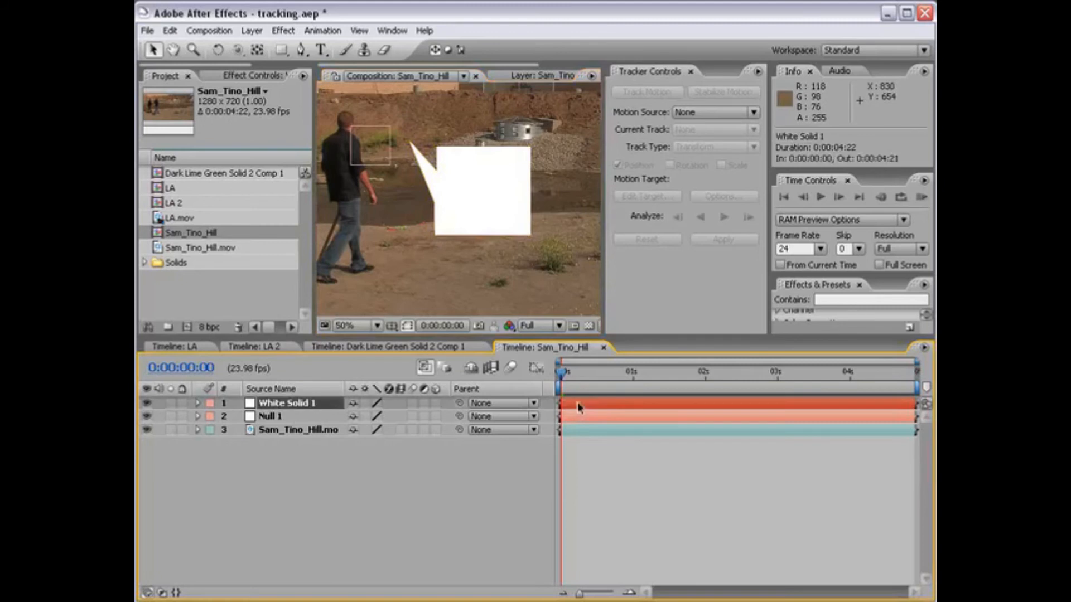
left_click(435, 240)
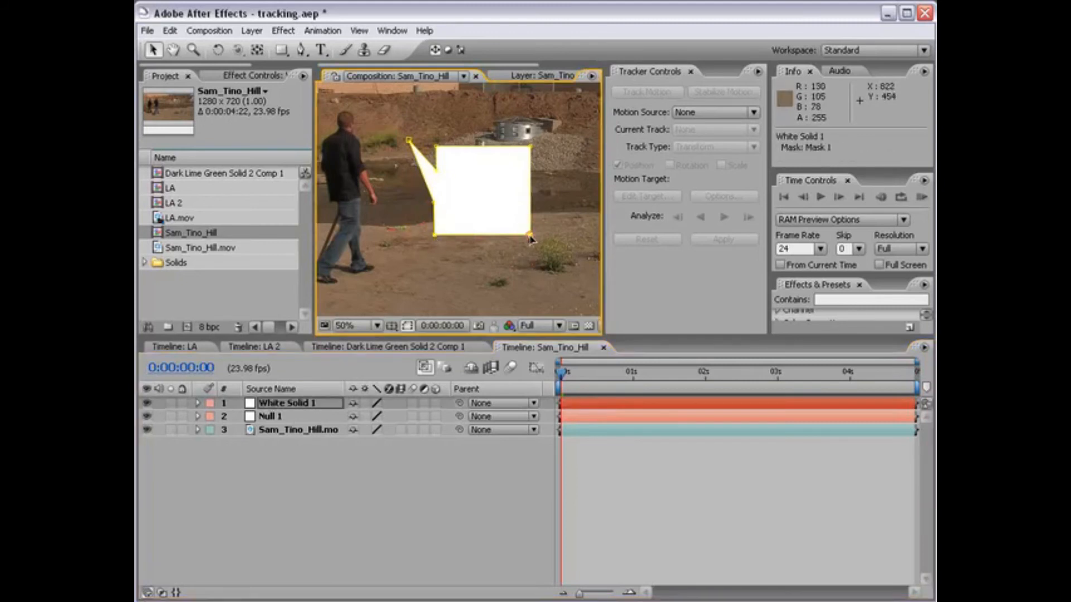
key("shift+Up")
key("shift+Up")
key("shift+Up")
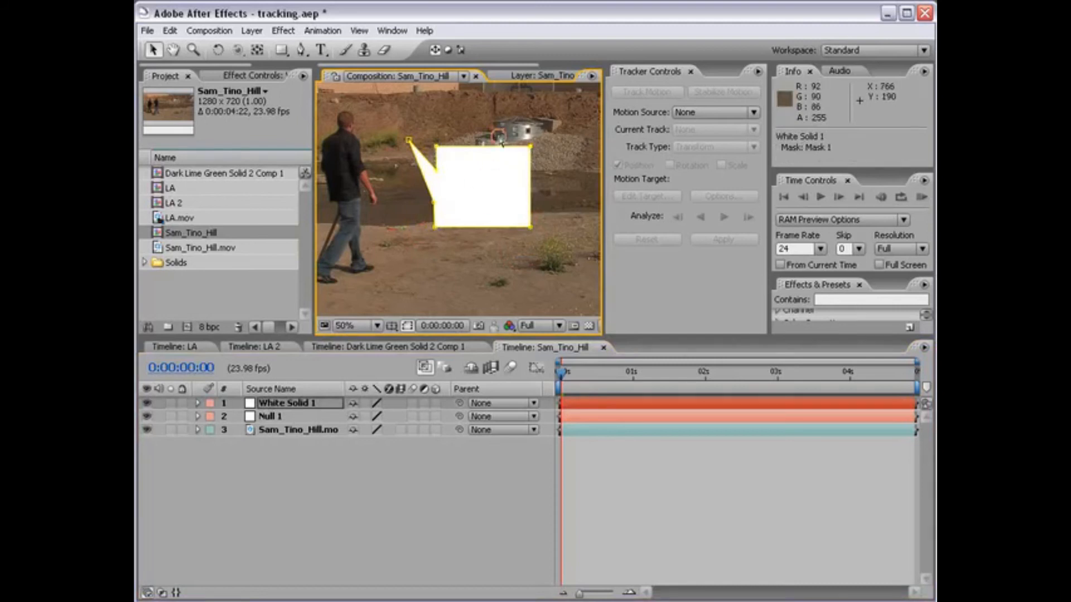
key("shift+Down")
key("shift+Down")
key("shift+Down")
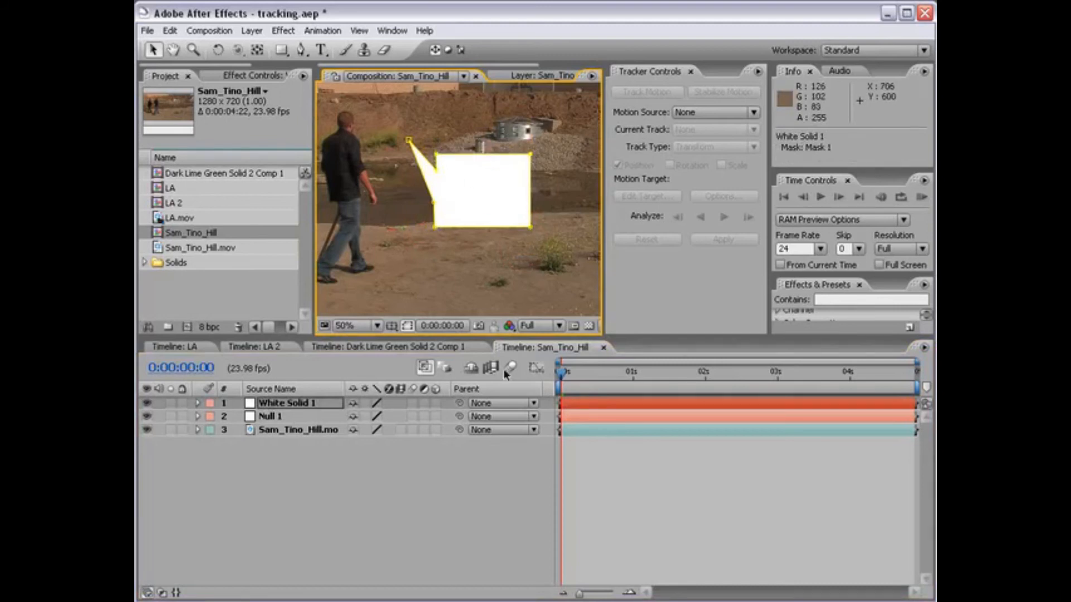
left_click(607, 418)
left_click(544, 242)
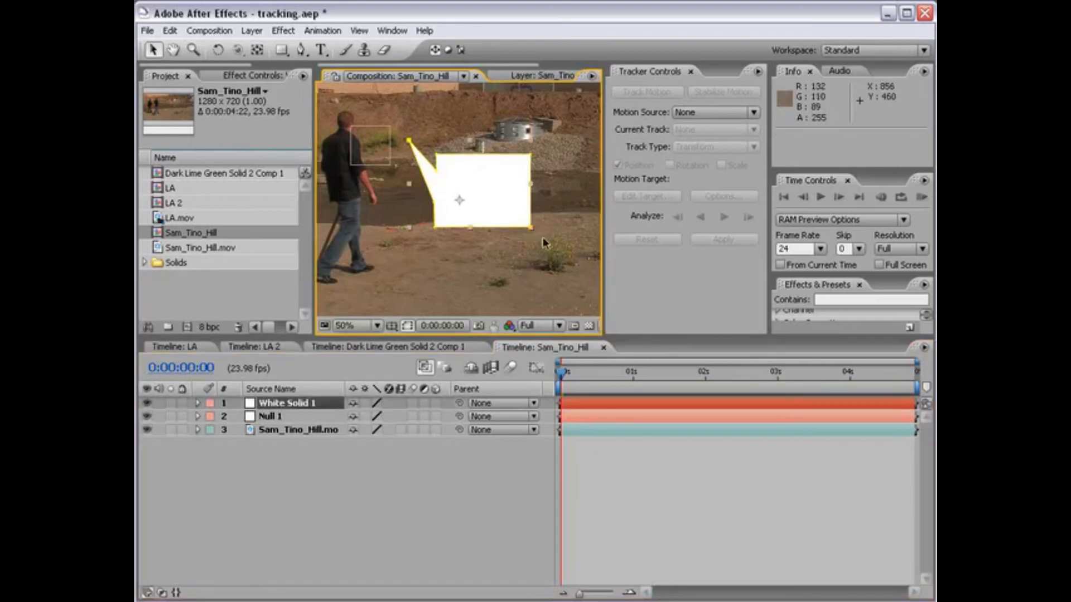
left_click(626, 412)
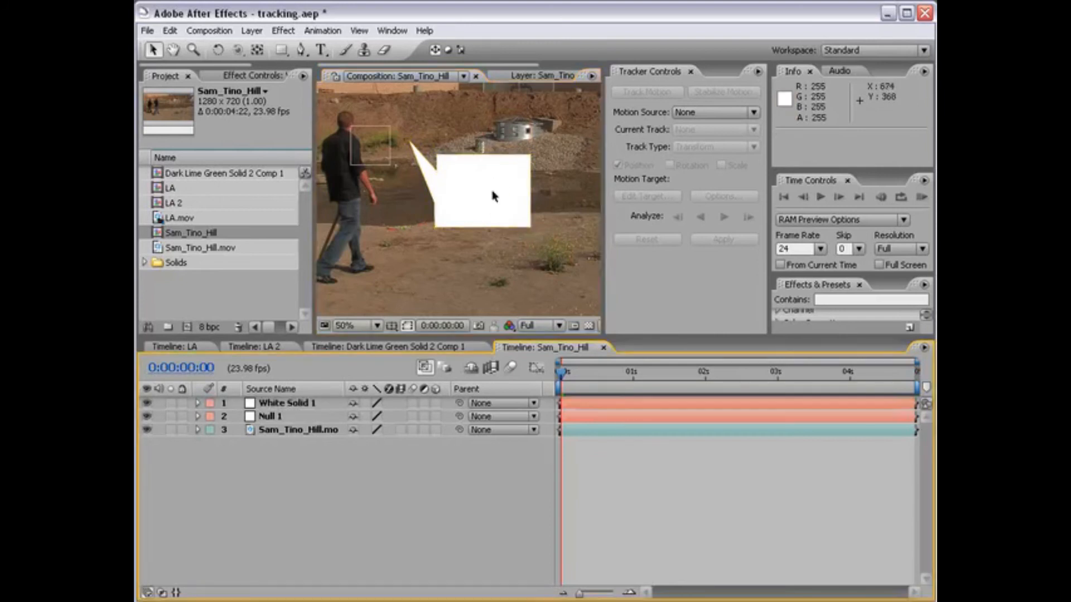
Move the White Solid 1 speech bubble closer to the man so its tail points beside his head
left_click(304, 404)
left_click_drag(475, 179, 457, 191)
left_click(630, 501)
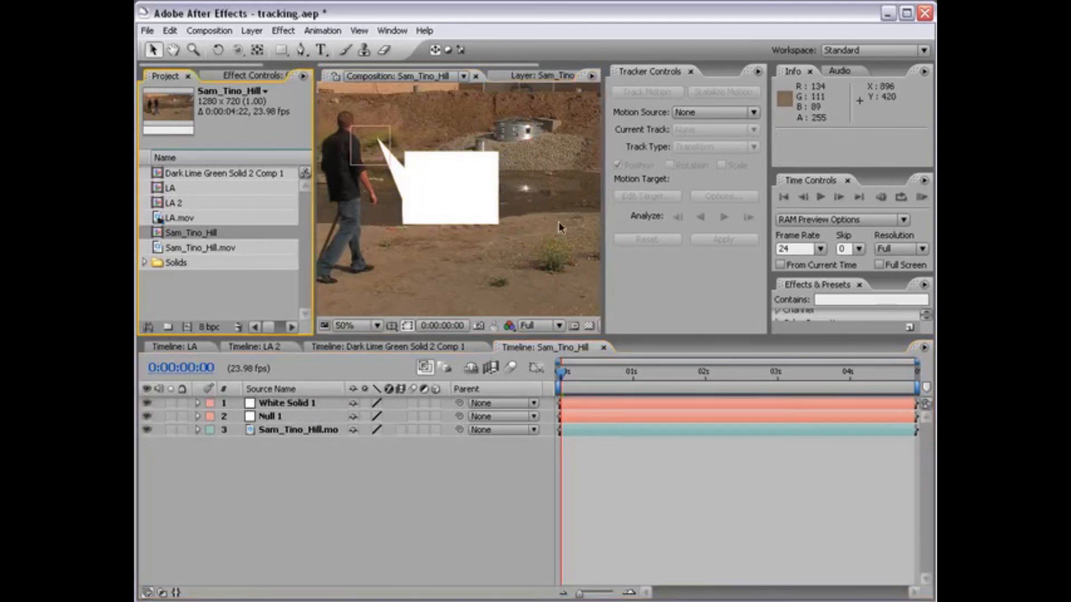
Add the text "I'M LOST" and center it inside the white speech bubble
left_click(321, 50)
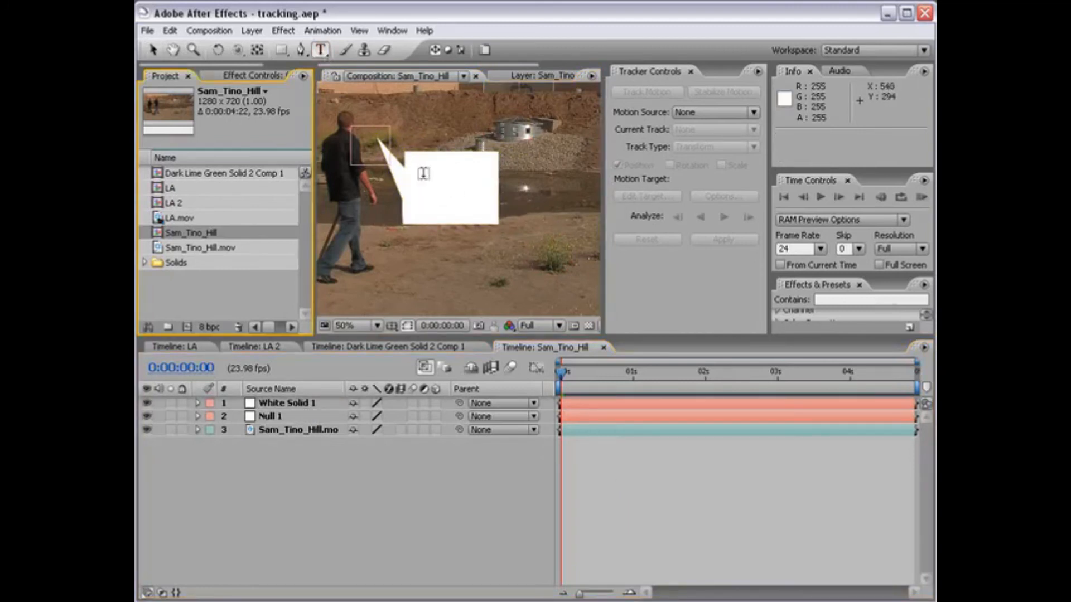
left_click(411, 168)
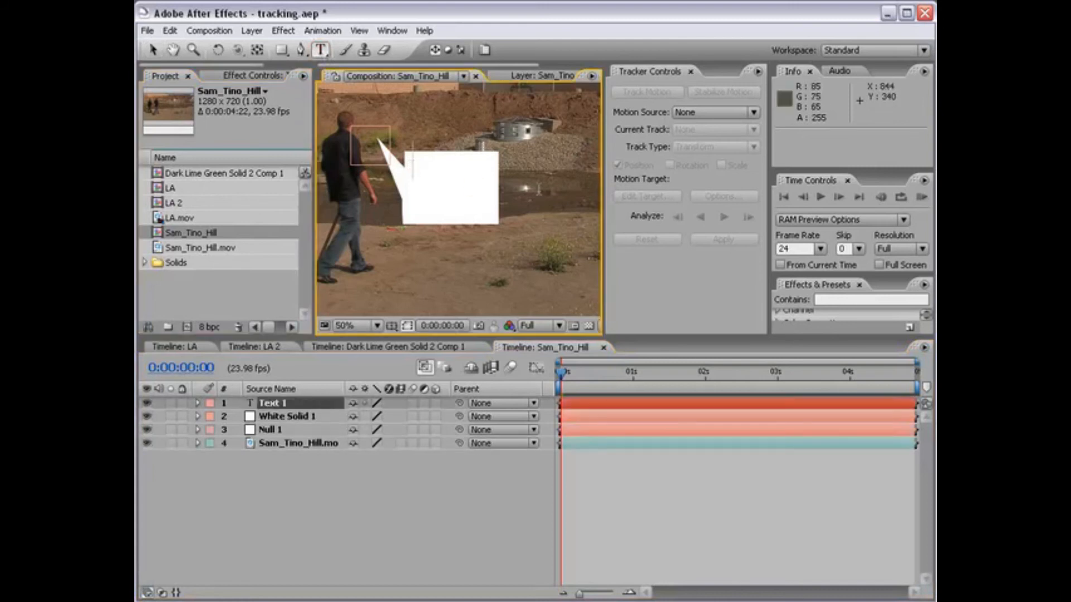
type("I'M LOST")
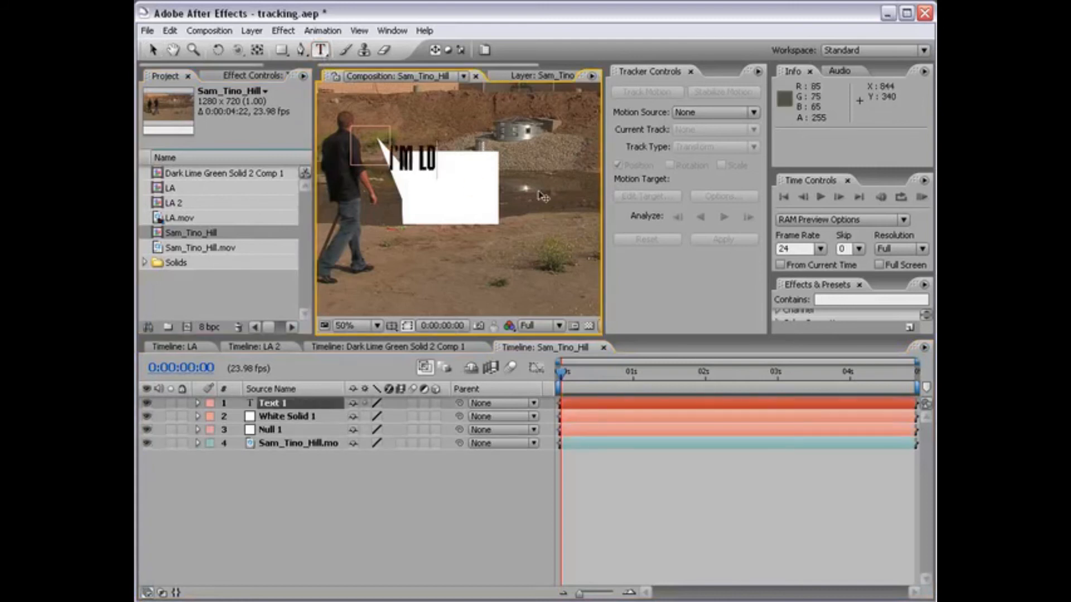
left_click(153, 49)
left_click_drag(416, 153, 466, 191)
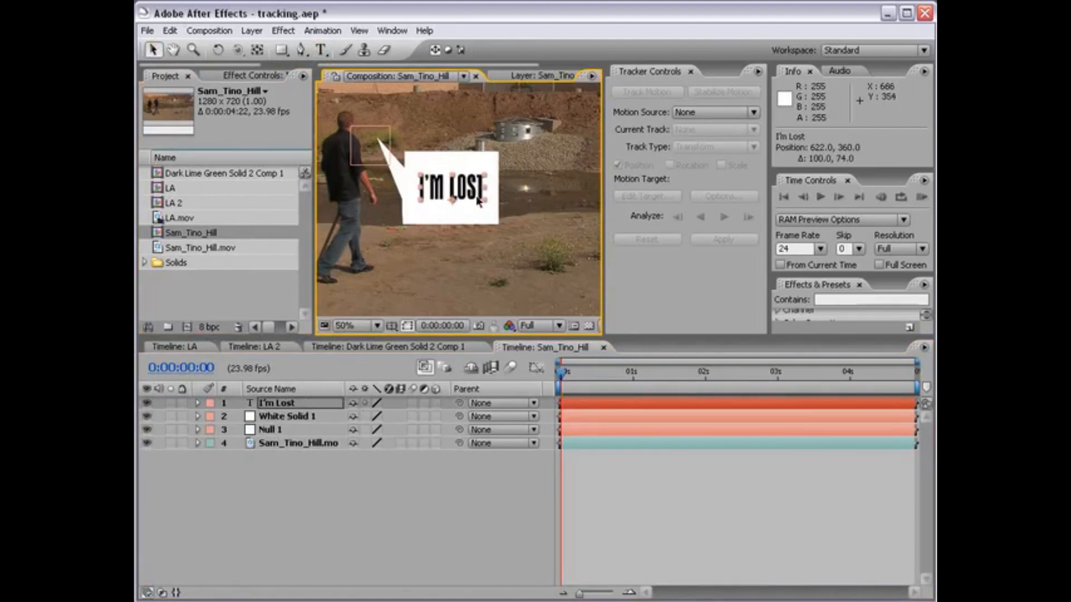
left_click(635, 485)
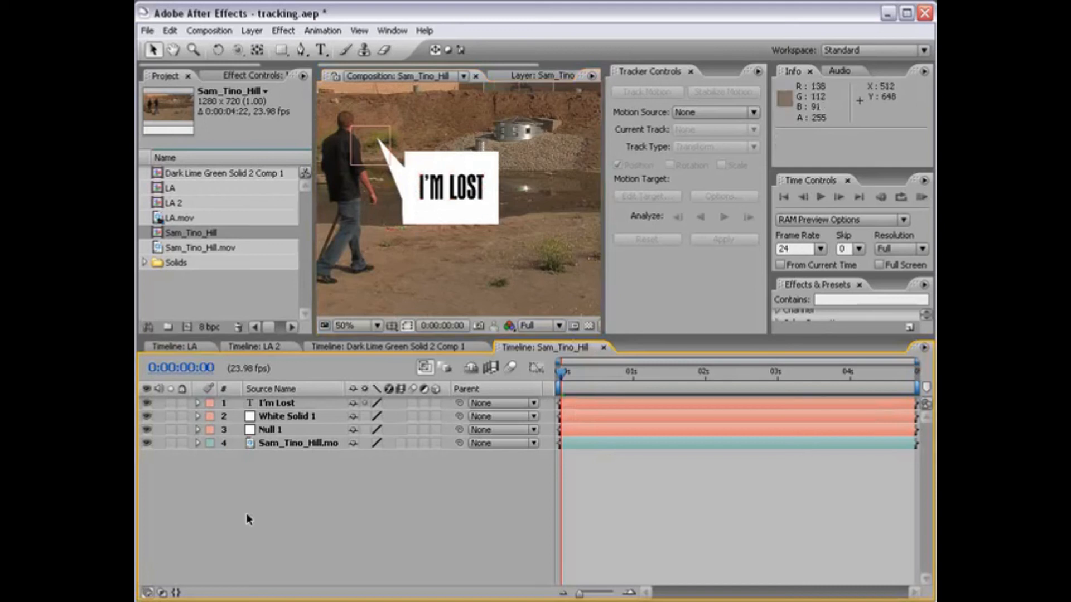
Parent the I'm Lost text layer and White Solid 1 to Null 1
left_click(266, 419)
left_click(277, 402, "shift")
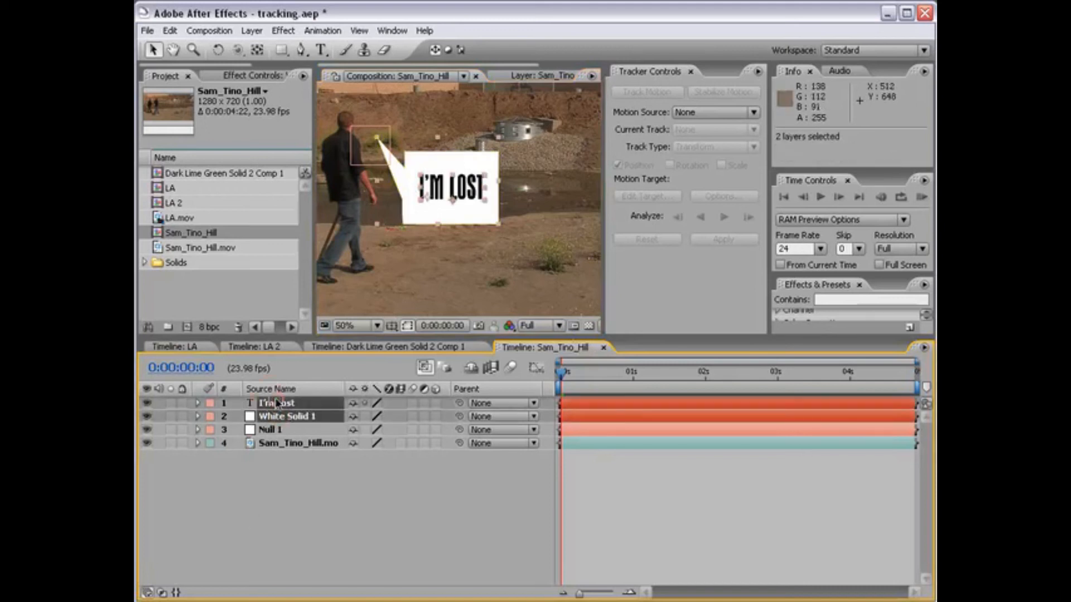
left_click(275, 419)
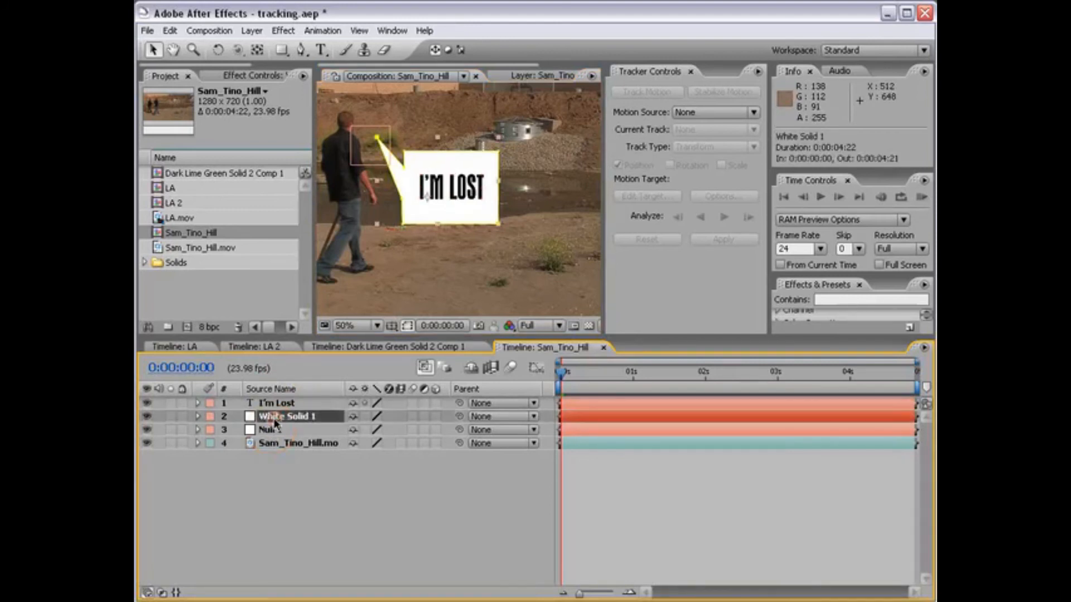
left_click(278, 403, "shift")
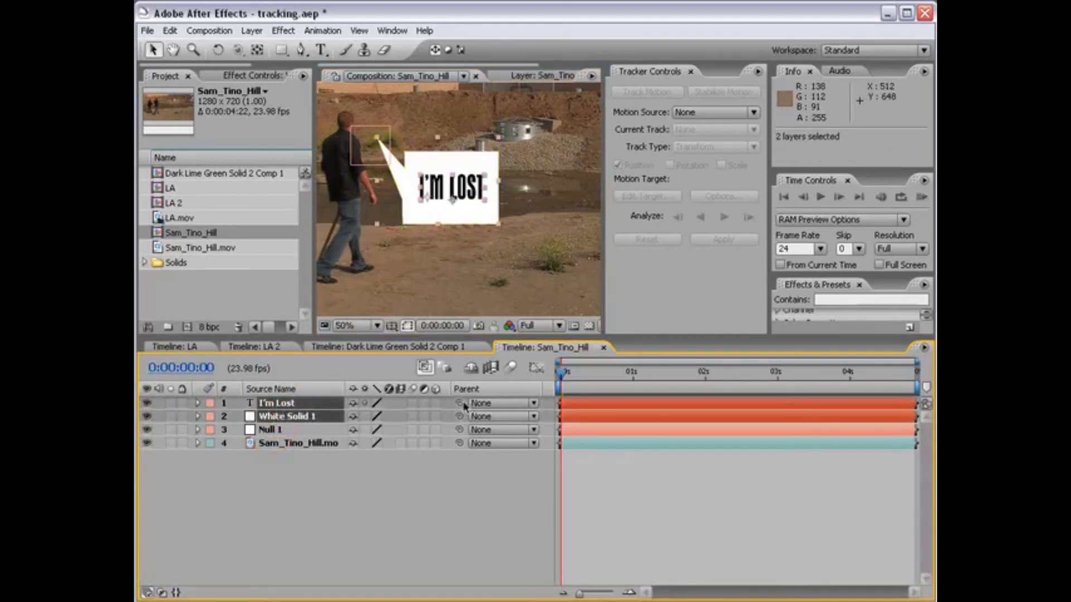
left_click_drag(459, 405, 283, 432)
left_click(343, 463)
Preview the composition in an enlarged view to check how the speech bubble follows the walking man
scroll(393, 235, "down", 1)
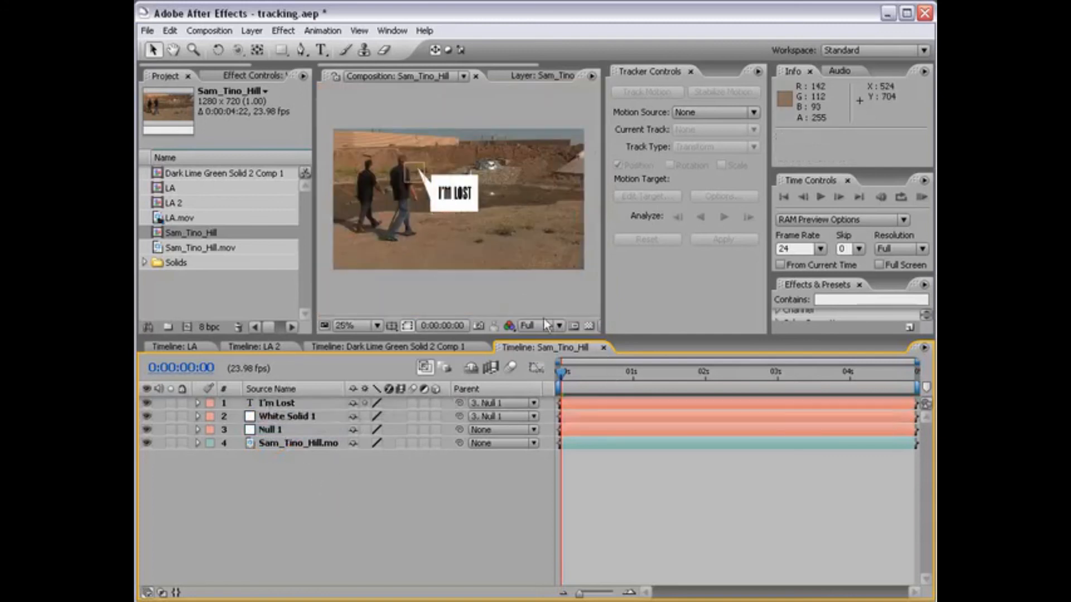
key("grave")
scroll(463, 260, "up", 1)
key("space")
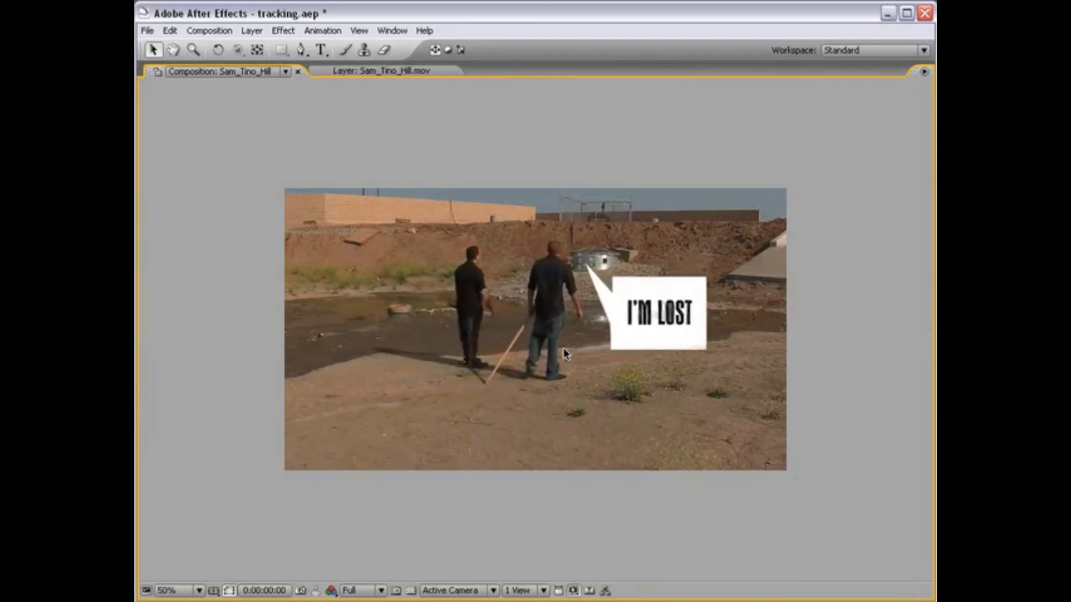
key("grave")
scroll(469, 241, "down", 2)
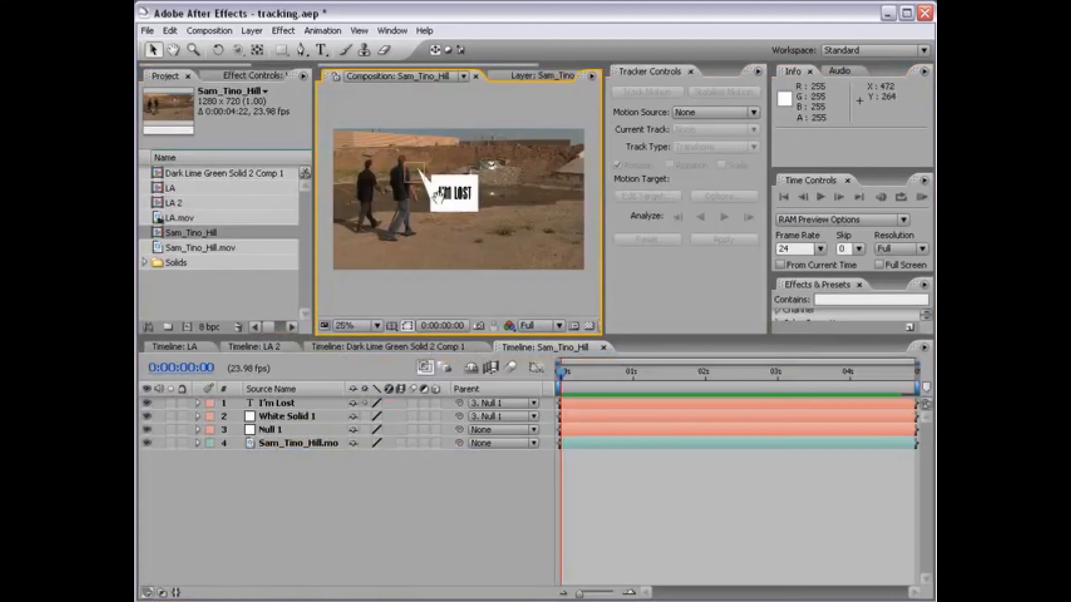
Hide the Null 1 layer in the composition and deselect all layers
left_click(272, 430)
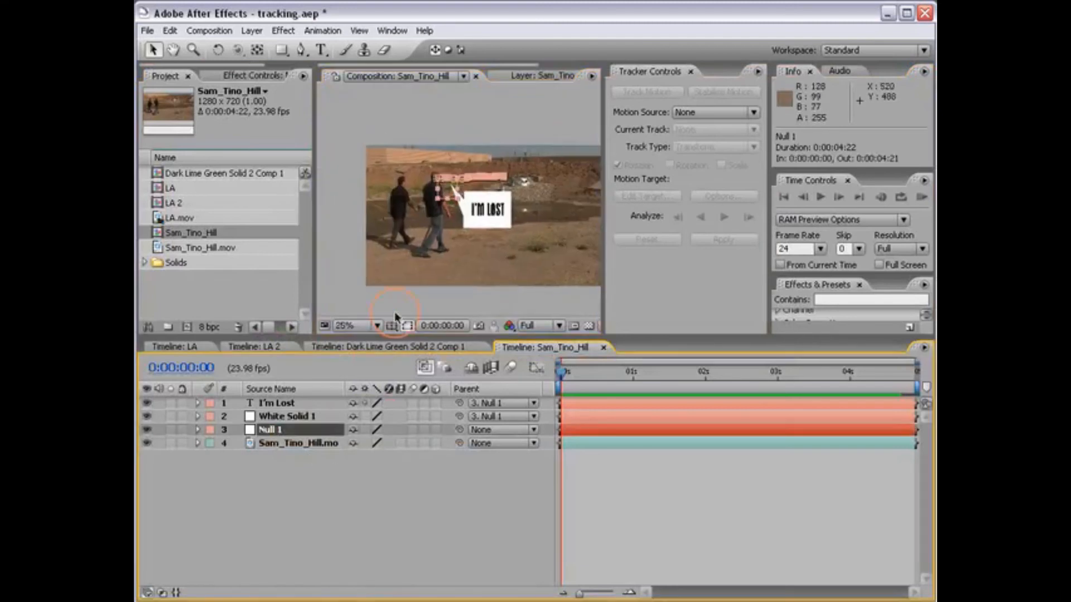
scroll(457, 223, "up", 2)
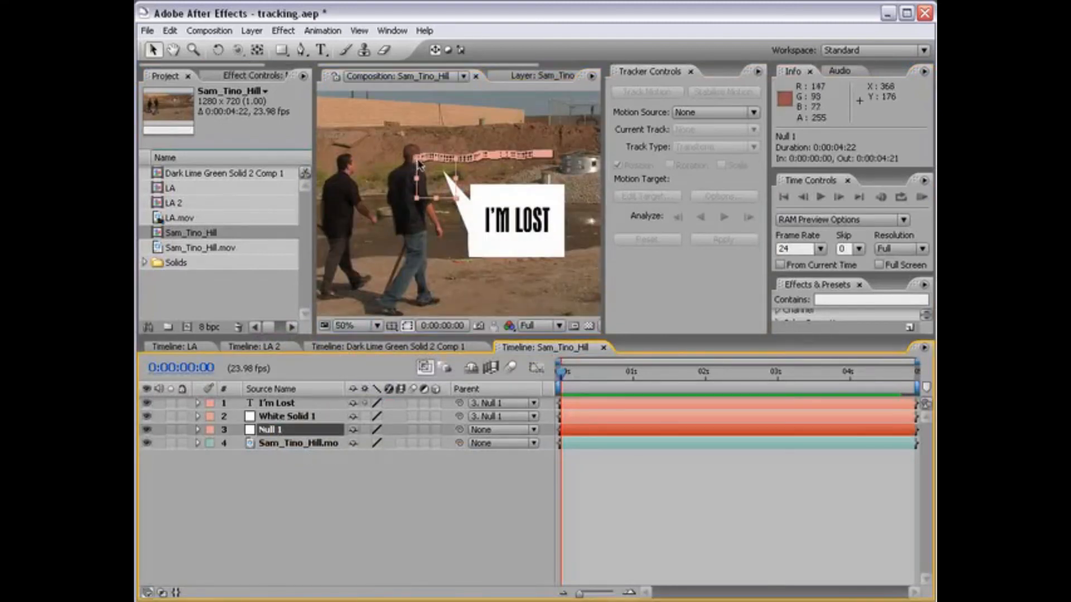
left_click(342, 503)
left_click(266, 429)
left_click(148, 430)
left_click(310, 470)
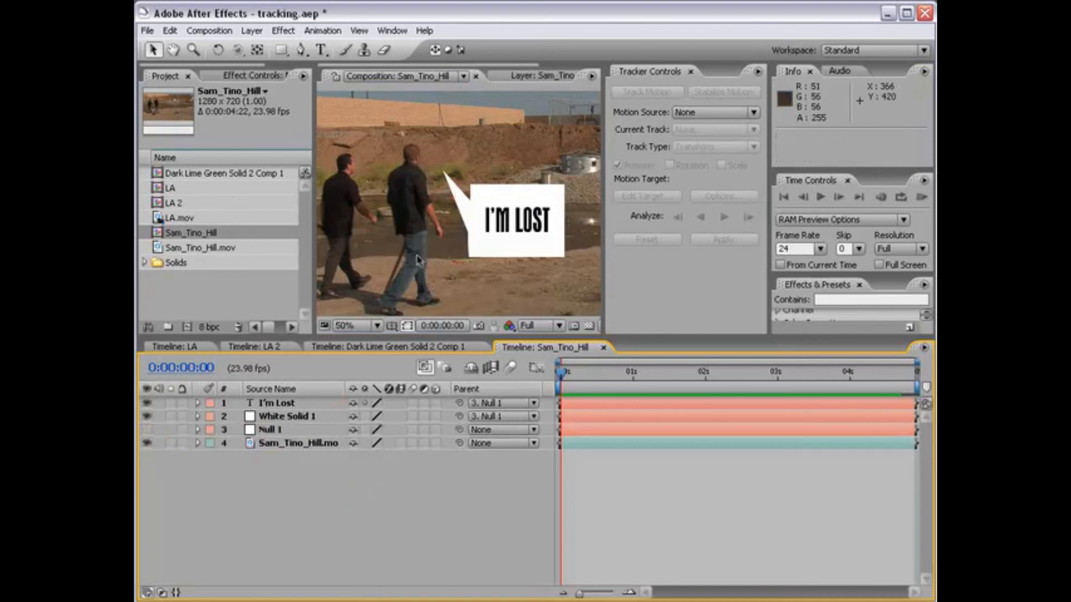
Move the I'm Lost text and White Solid 1 together slightly up and closer to the man in front
left_click(270, 422)
left_click(276, 403, "ctrl")
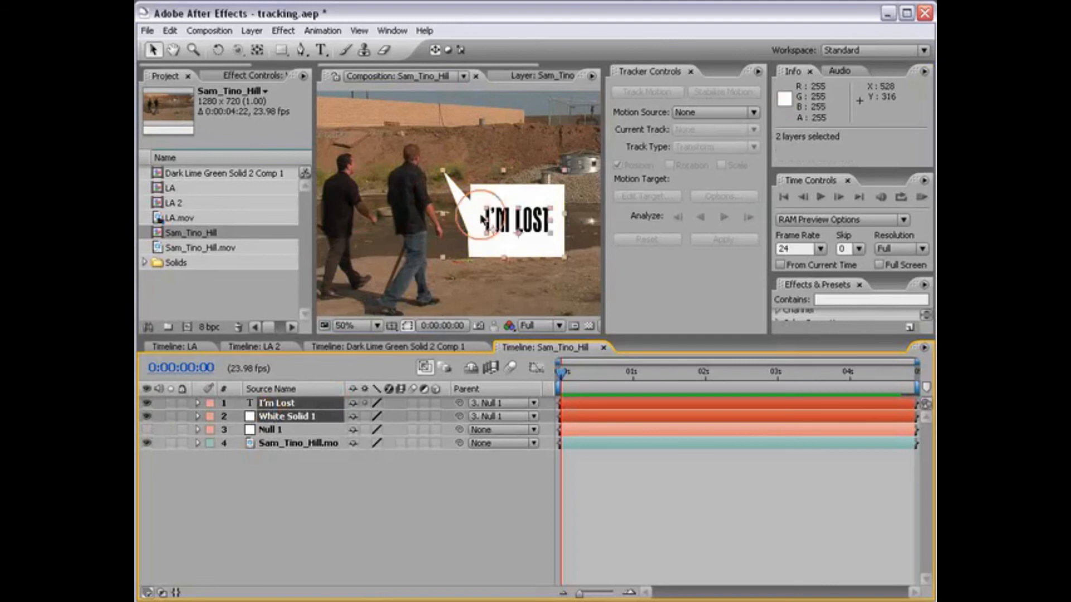
left_click_drag(497, 241, 489, 231)
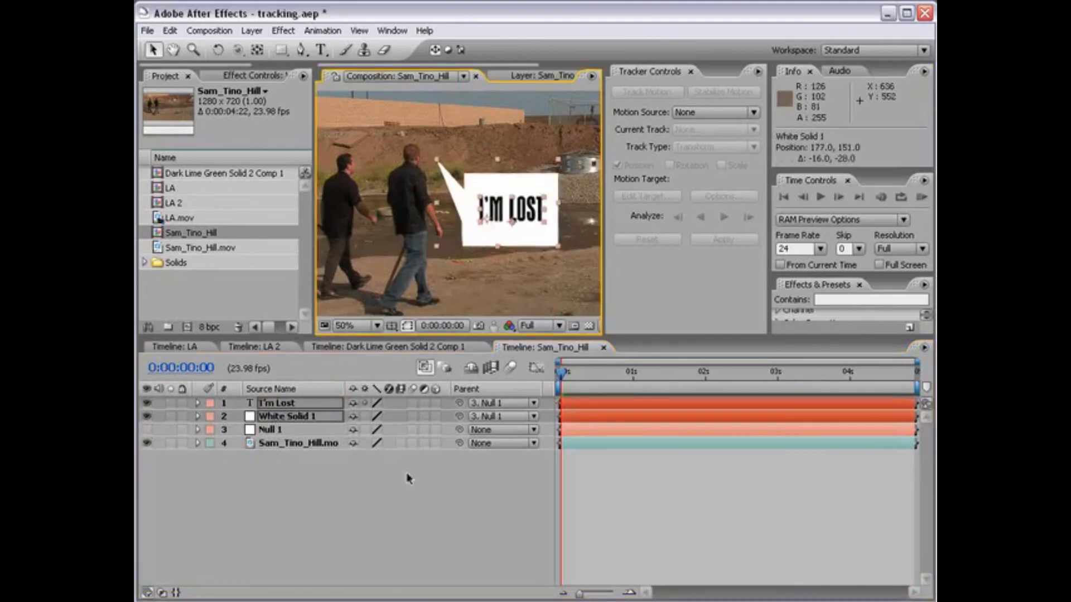
Reshape the bubble's tail to point down at the man's head and raise the bubble with its text beside his head
left_click(457, 474)
left_click(271, 419)
left_click_drag(436, 161, 479, 170)
left_click(284, 416)
left_click(295, 403, "ctrl")
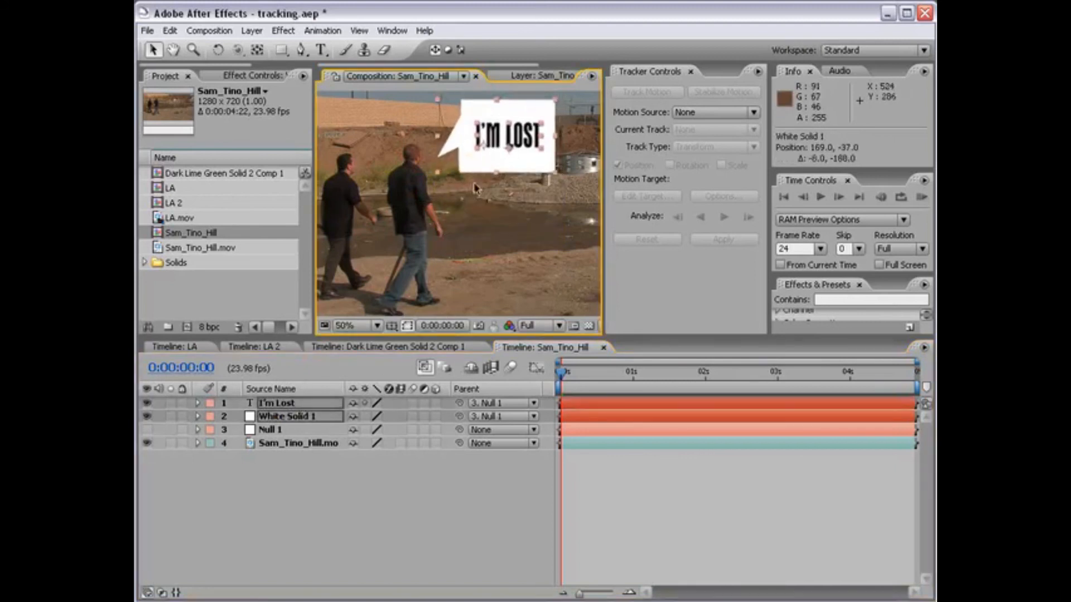
Scrub to 0:00:03:13 to check the speech bubble's placement over the whole frame
scroll(480, 268, "down", 1)
left_click(591, 472)
left_click_drag(565, 372, 817, 372)
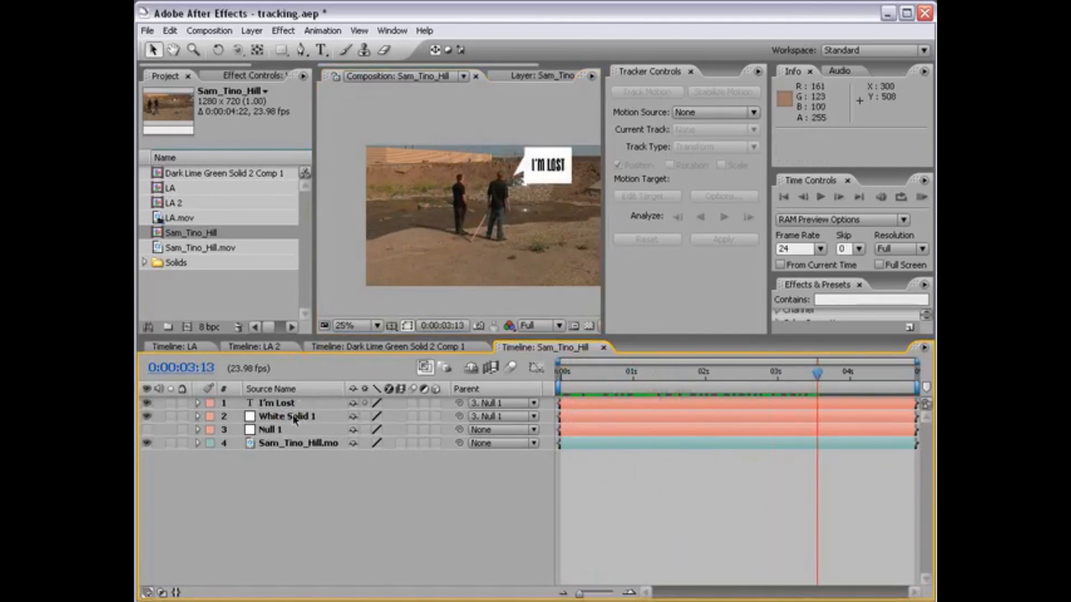
Hide the mask outline around the White Solid 1 speech bubble in the composition view
scroll(506, 239, "up", 1)
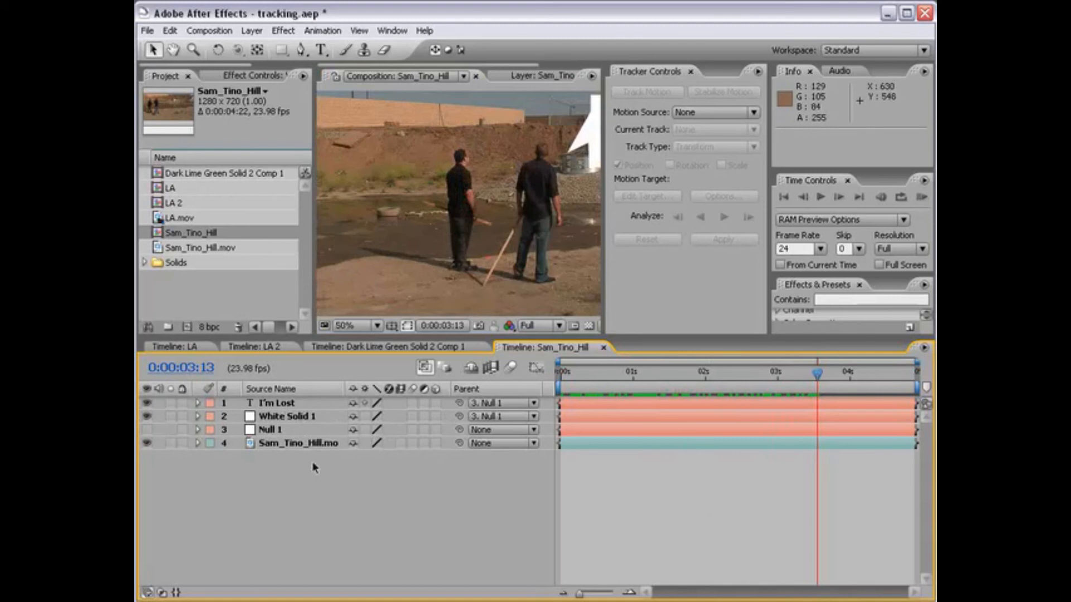
left_click(283, 416)
left_click_drag(588, 149, 447, 187)
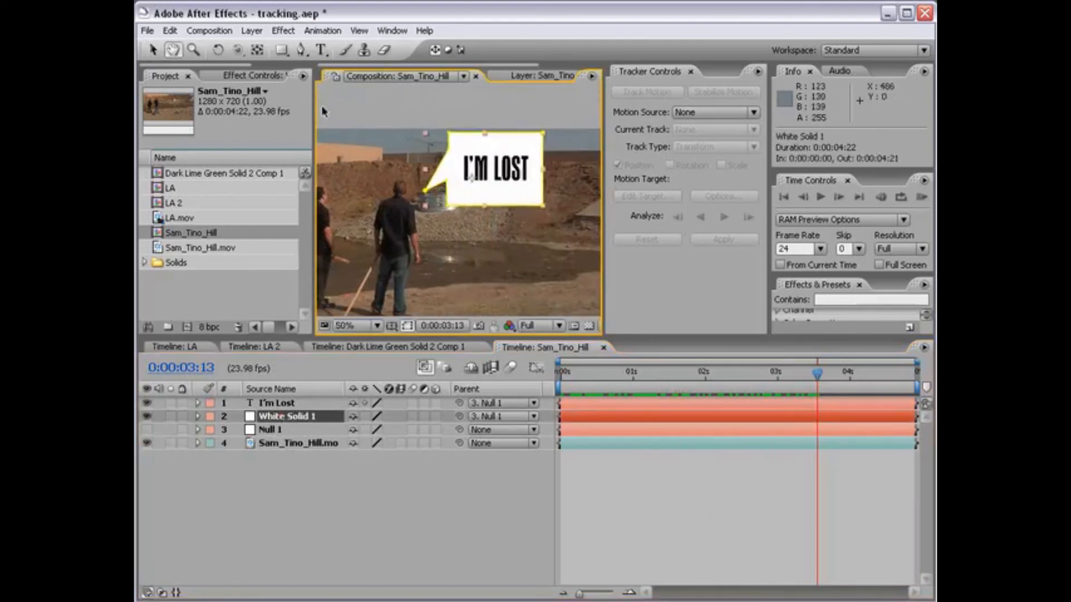
left_click(406, 328)
left_click(406, 328)
left_click(407, 328)
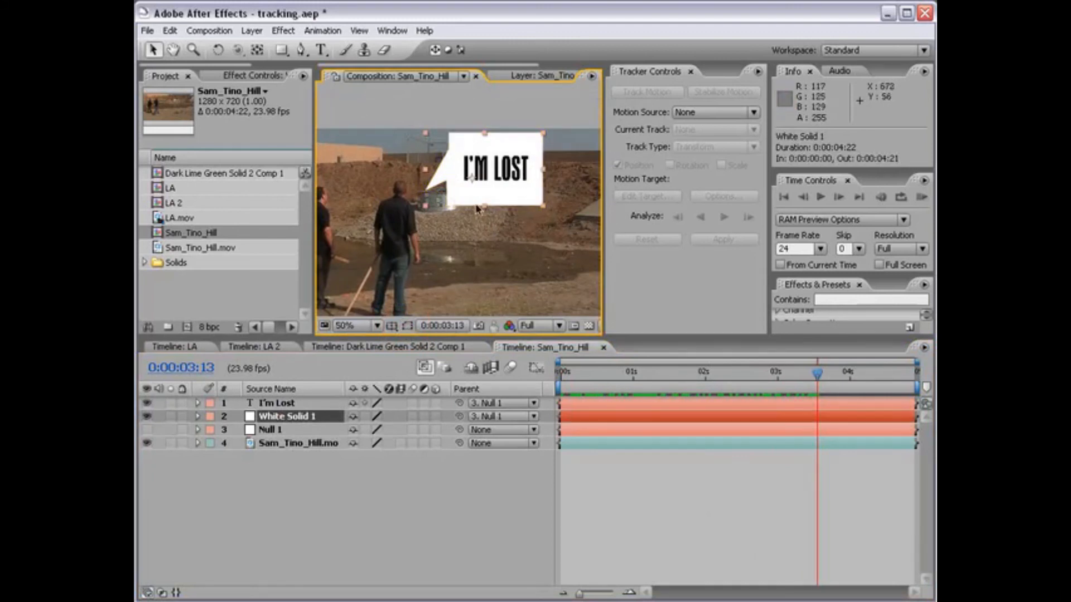
Apply a Drop Shadow to White Solid 1 with distance 14 and softness 21
left_click(283, 31)
mouse_move(311, 402)
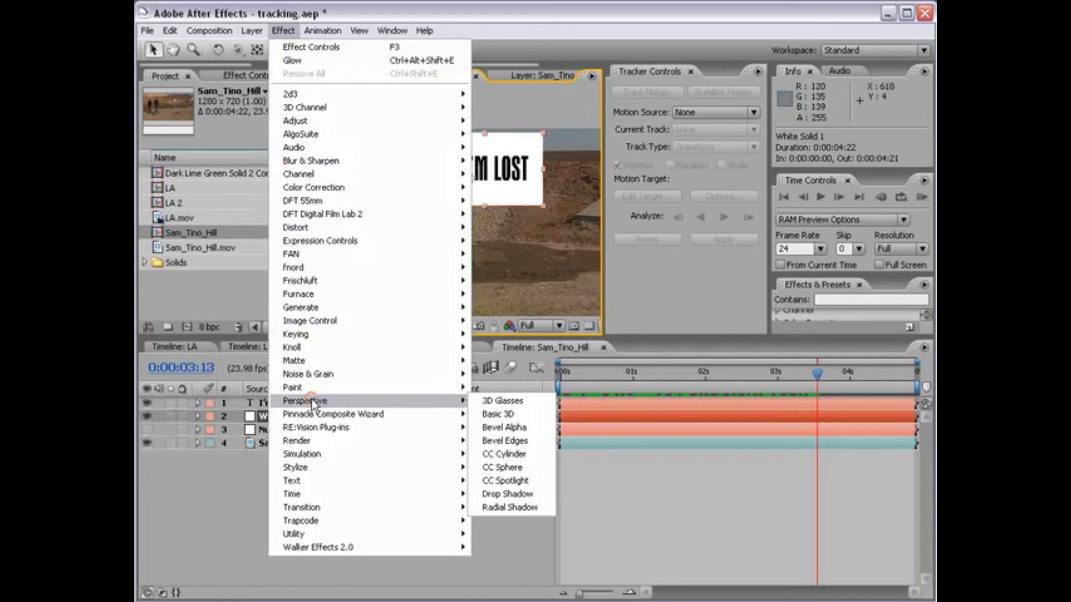
left_click(527, 495)
left_click_drag(220, 203, 253, 215)
left_click(645, 468)
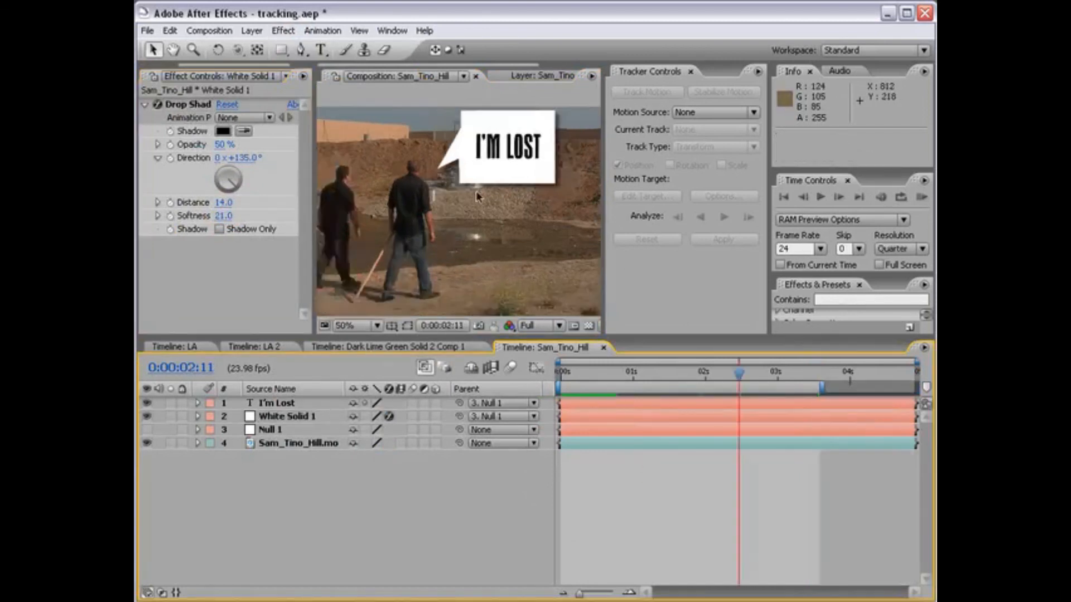
Create a black 1280 x 720 solid layer in the Sam_Tino_Hill composition
scroll(443, 222, "down", 1)
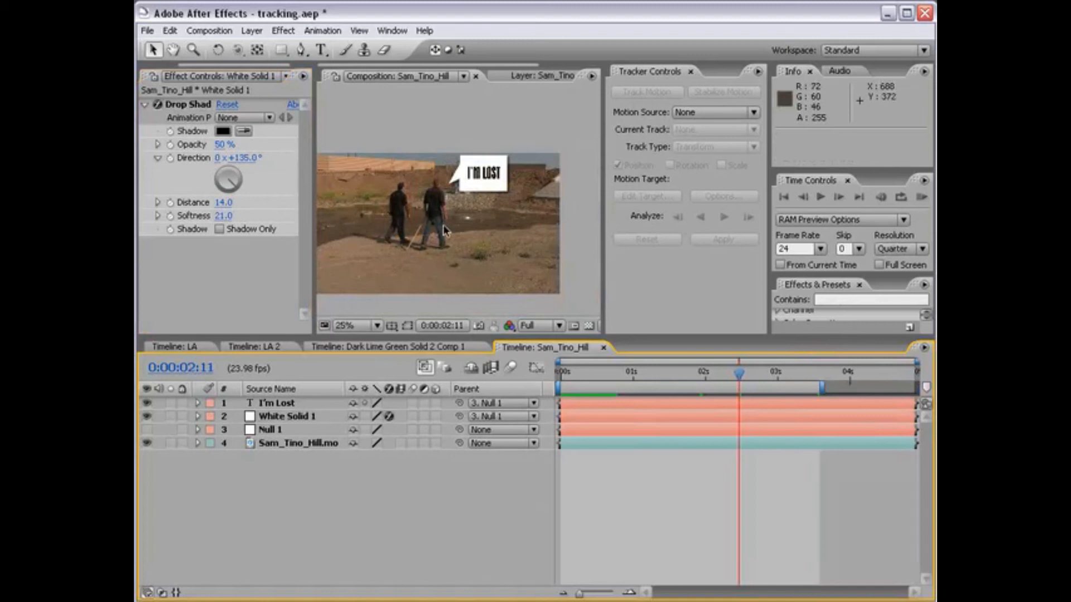
key("space")
left_click_drag(411, 240, 433, 227)
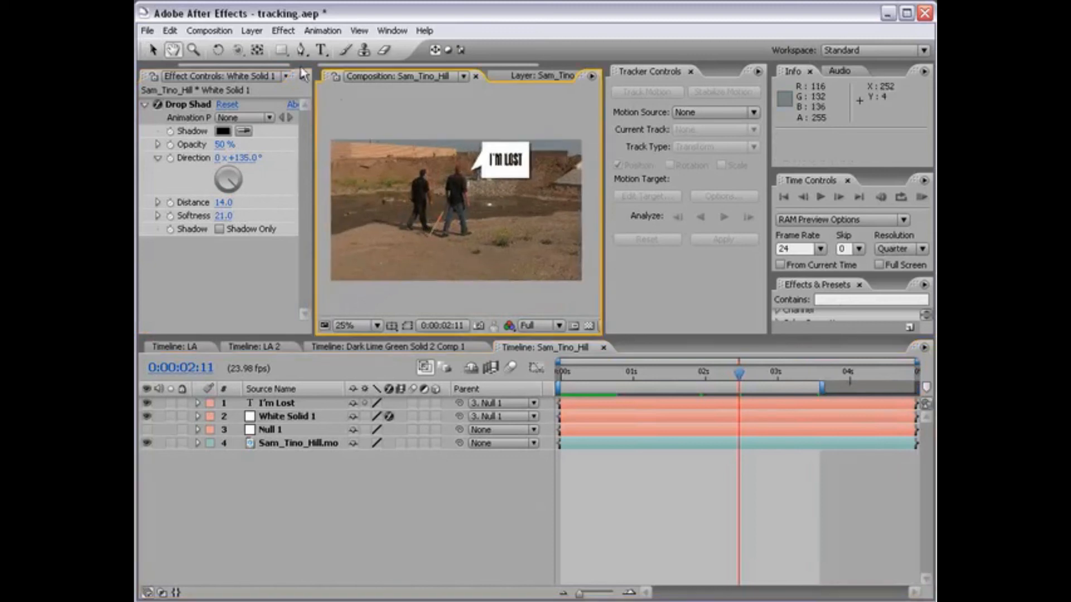
left_click(252, 31)
mouse_move(262, 43)
left_click(470, 59)
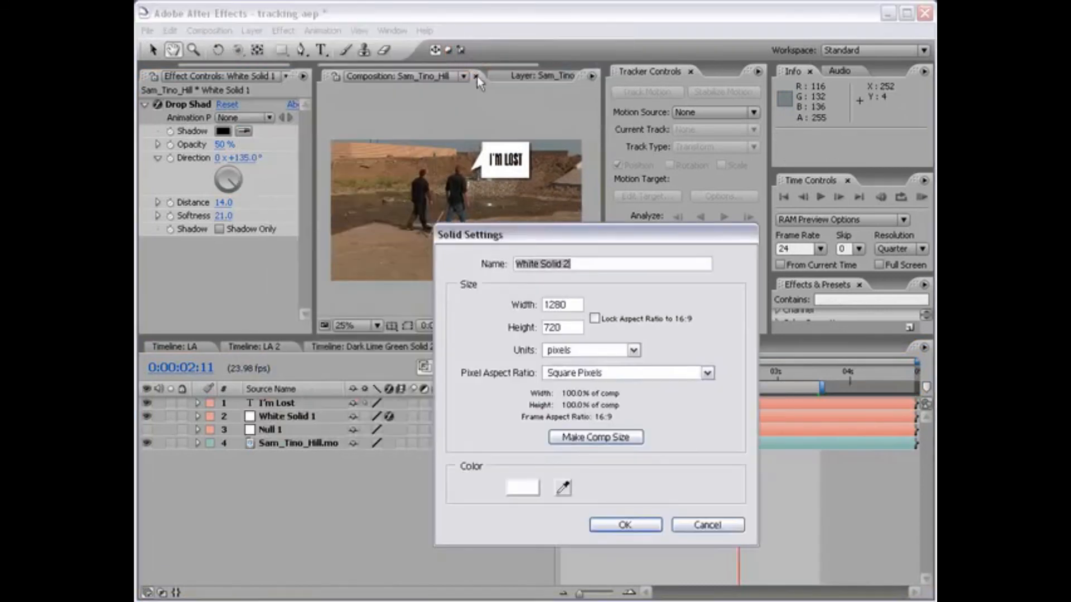
left_click(522, 487)
left_click(554, 516)
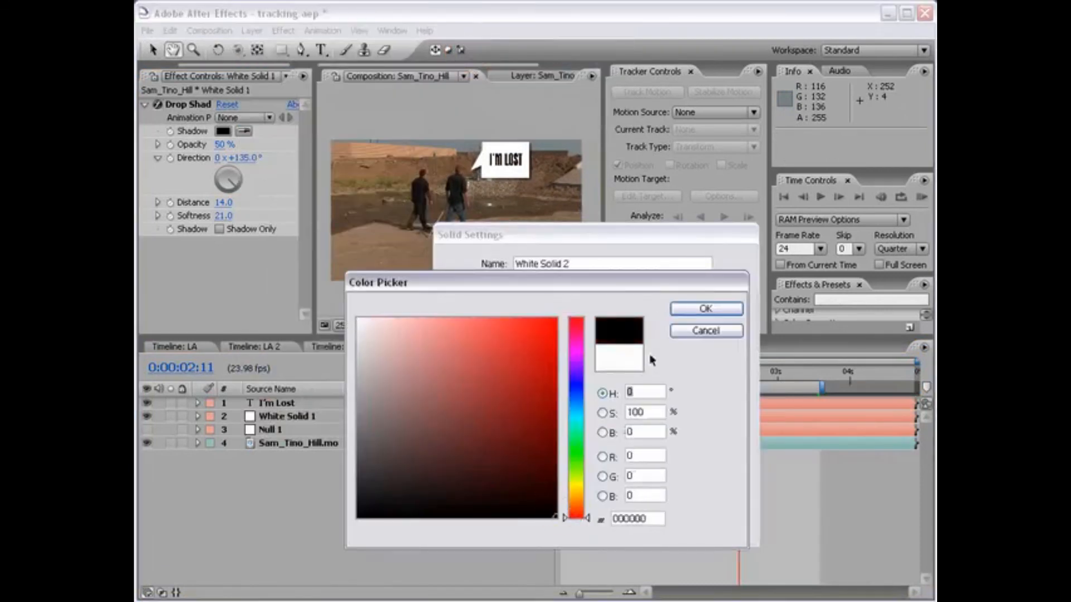
left_click(705, 310)
left_click(623, 525)
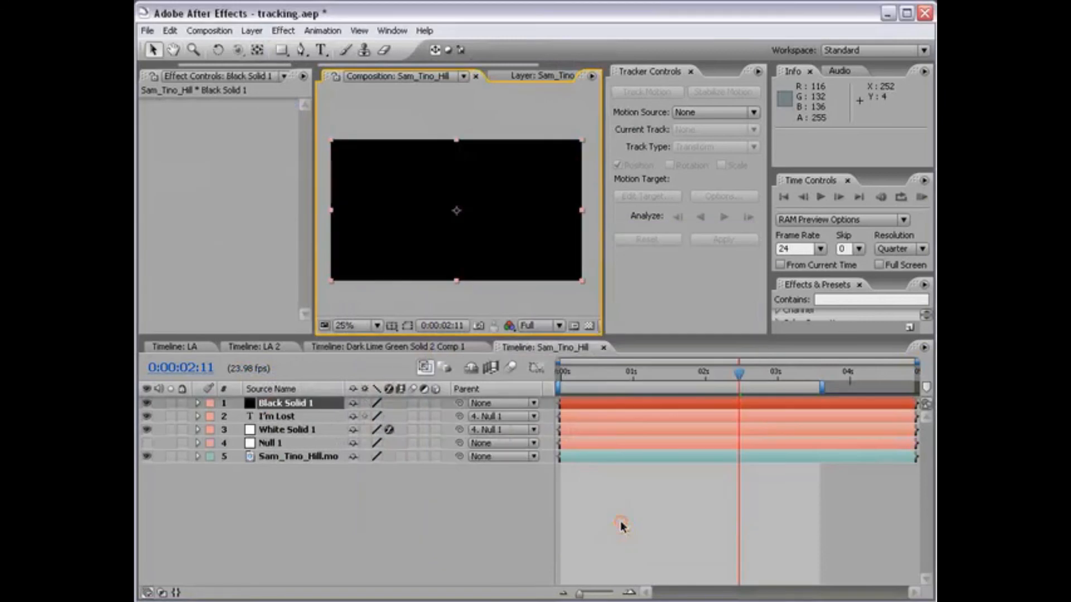
Apply a Lens Flare to Black Solid 1 and place the flare center at about 988, 484
left_click(283, 31)
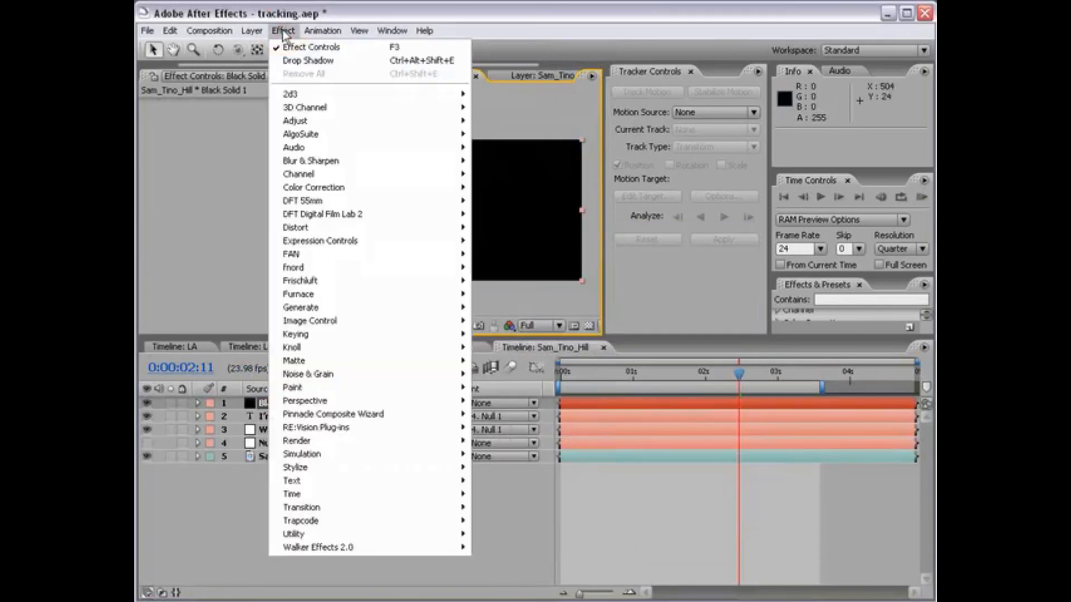
mouse_move(316, 310)
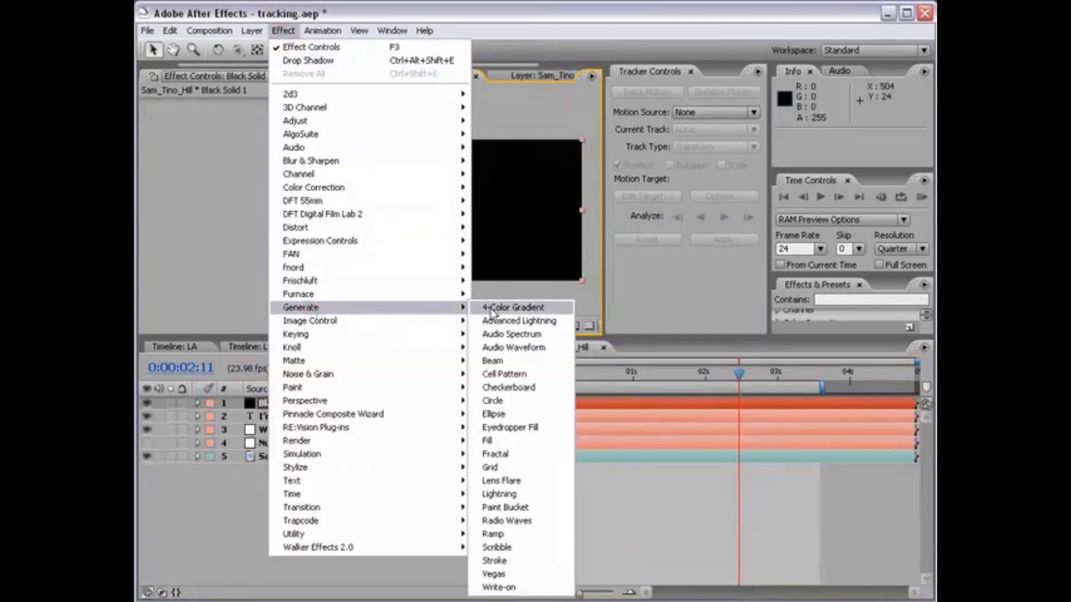
left_click(535, 483)
left_click_drag(434, 199, 526, 233)
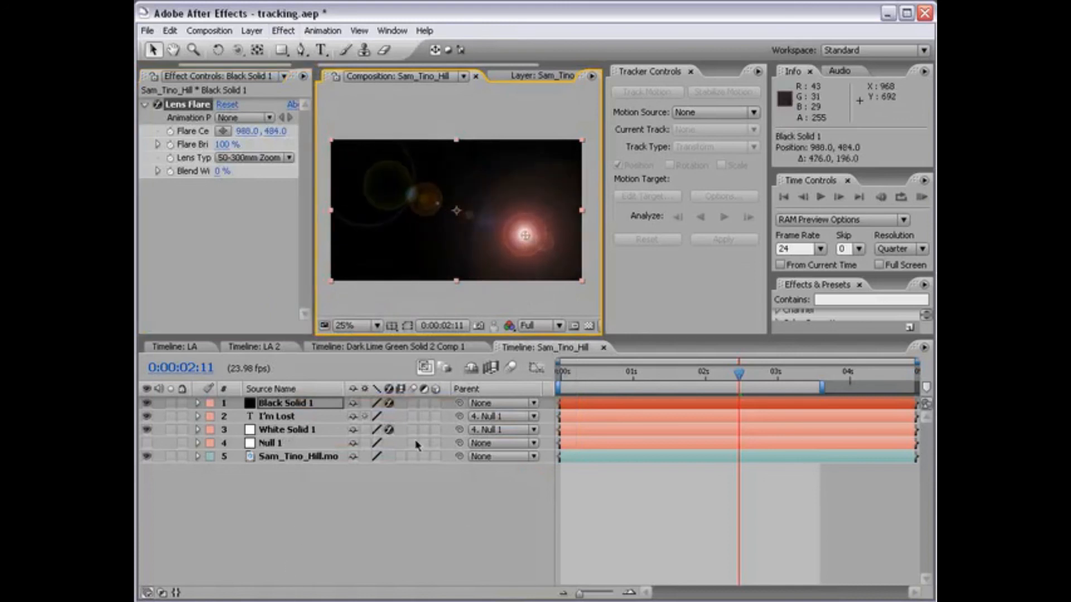
Set Black Solid 1's blending mode to Screen and move the flare center near the man's head at about 676, 172
key("F4")
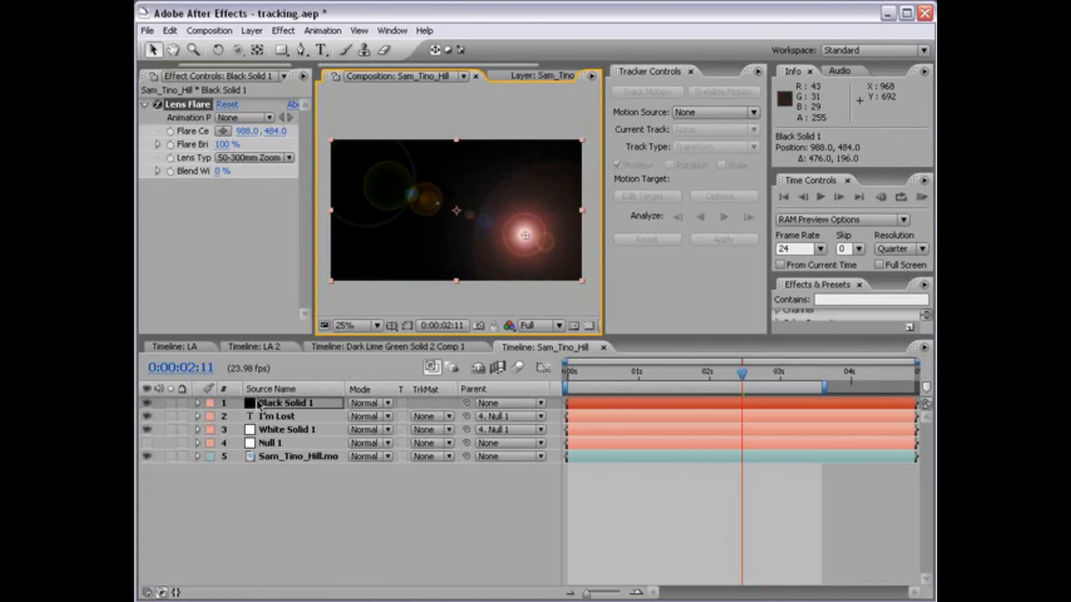
left_click(370, 404)
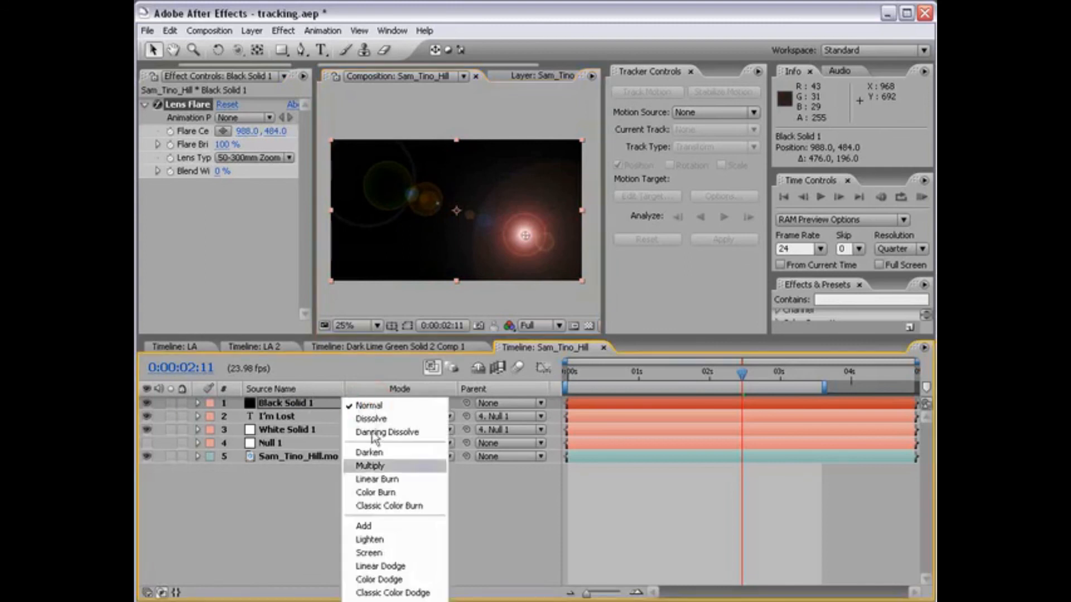
left_click(375, 554)
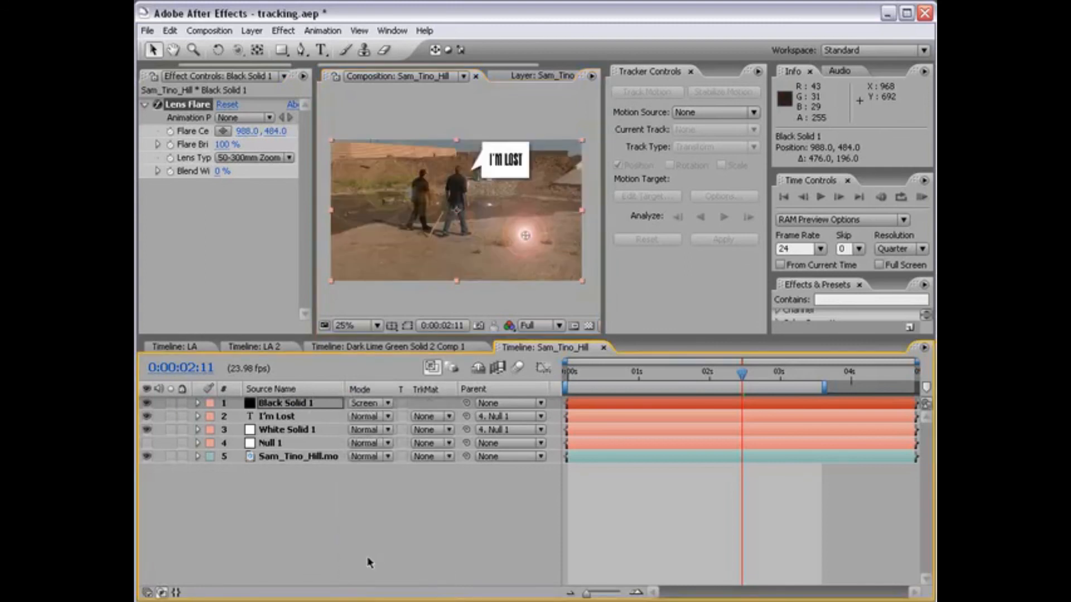
left_click_drag(525, 234, 464, 178)
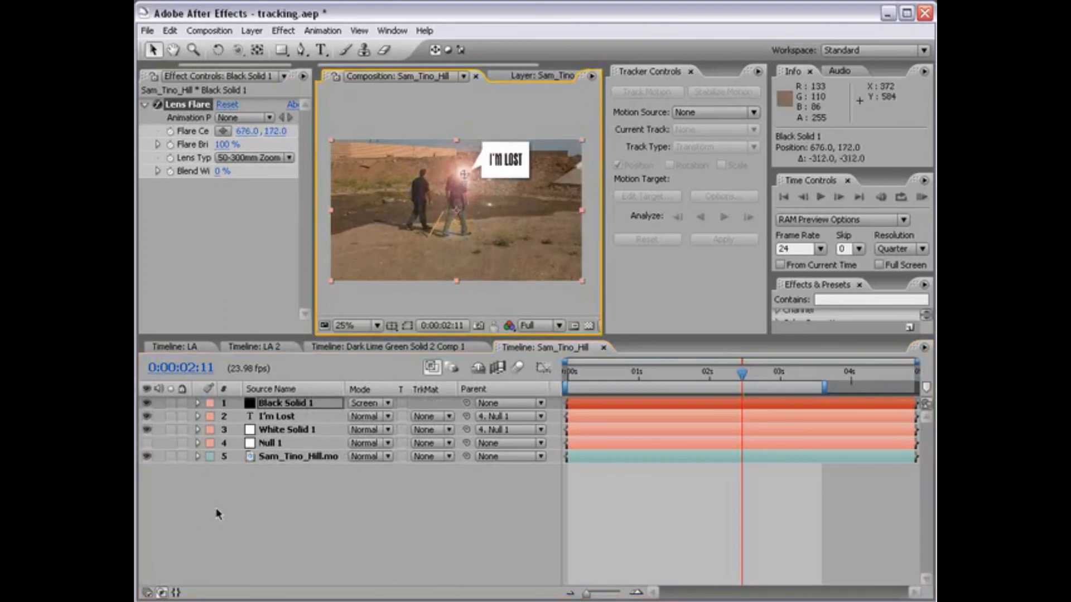
Hide the I'm Lost text layer and White Solid 1 in the composition
left_click(270, 431)
left_click(269, 417)
left_click_drag(147, 416, 147, 429)
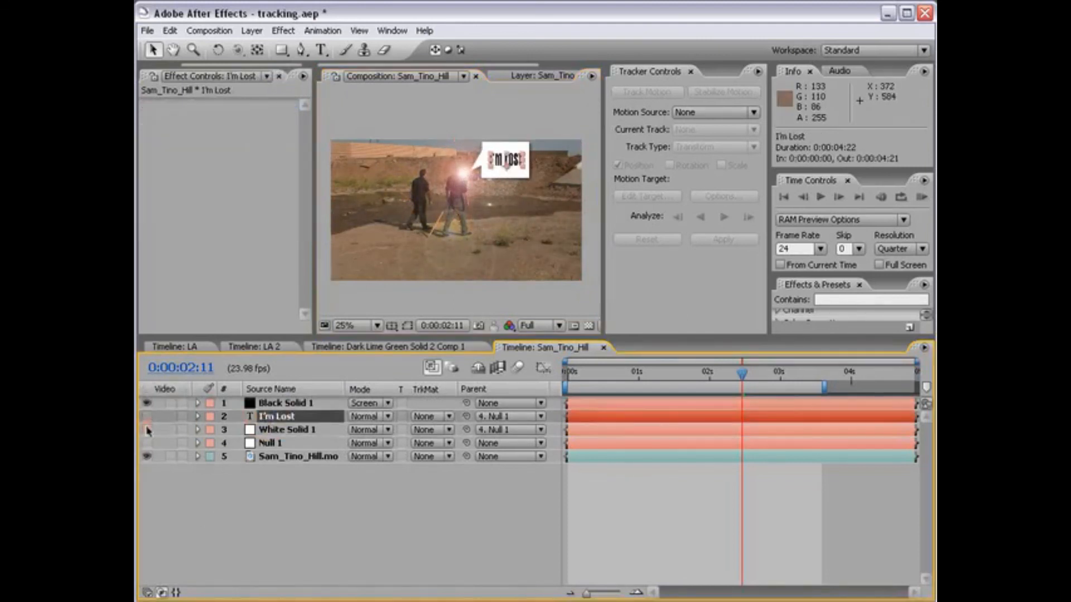
scroll(476, 201, "up", 1)
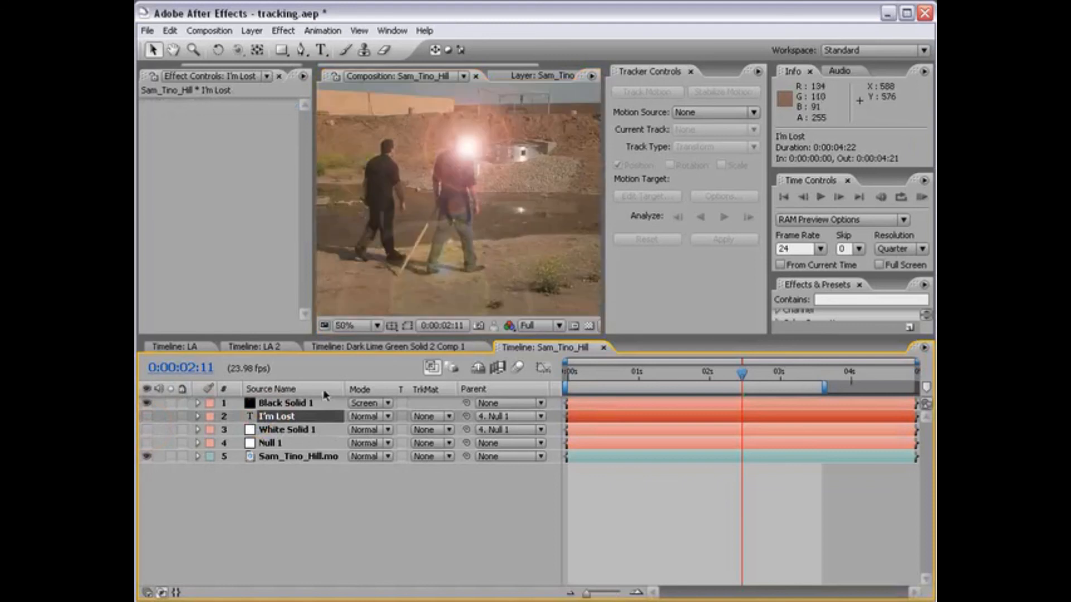
Widen the Lens Flare settings view and reposition the flare center on the man's head at about 662, 166
left_click(299, 403)
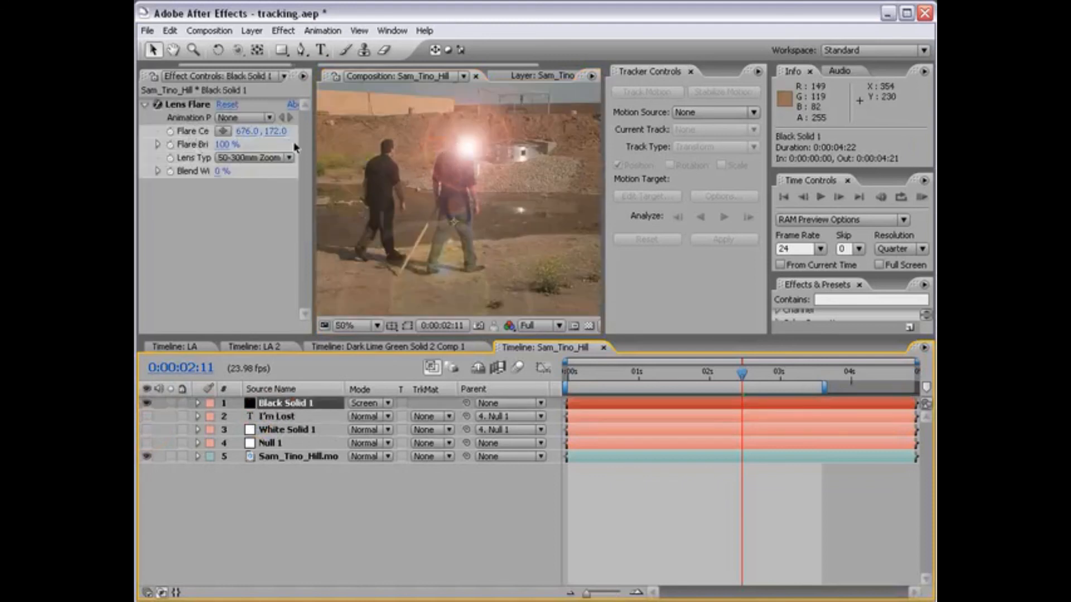
left_click_drag(314, 147, 370, 149)
left_click(252, 134)
left_click(476, 157)
mouse_move(476, 157)
left_mouse_down()
mouse_move(438, 167)
mouse_move(491, 149)
left_mouse_up()
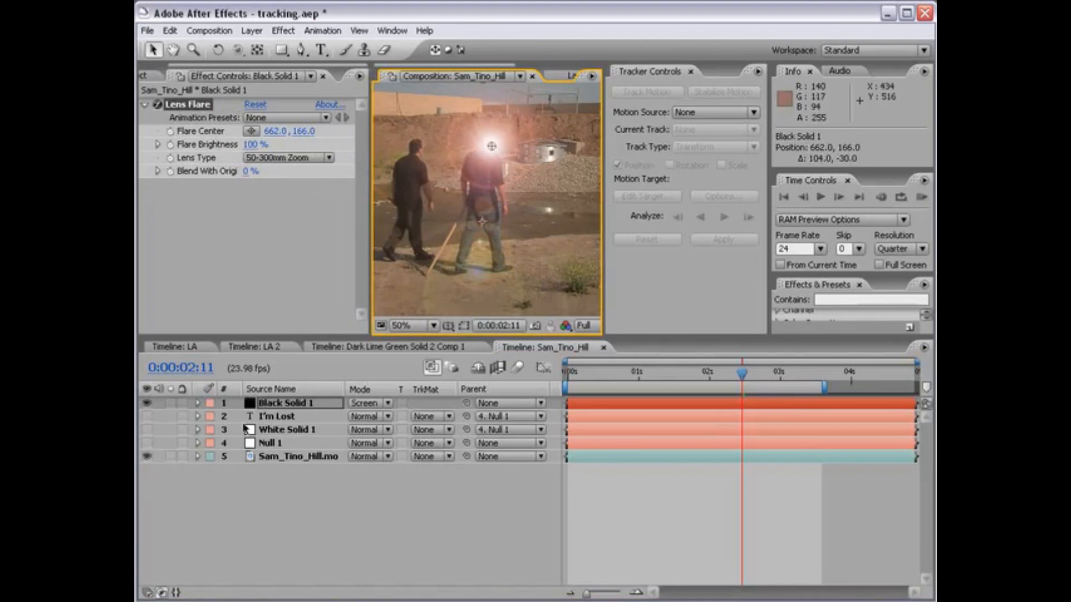
Reveal Null 1's Position and Black Solid 1's Lens Flare properties in the timeline, enlarging it to show them all
left_click(273, 443)
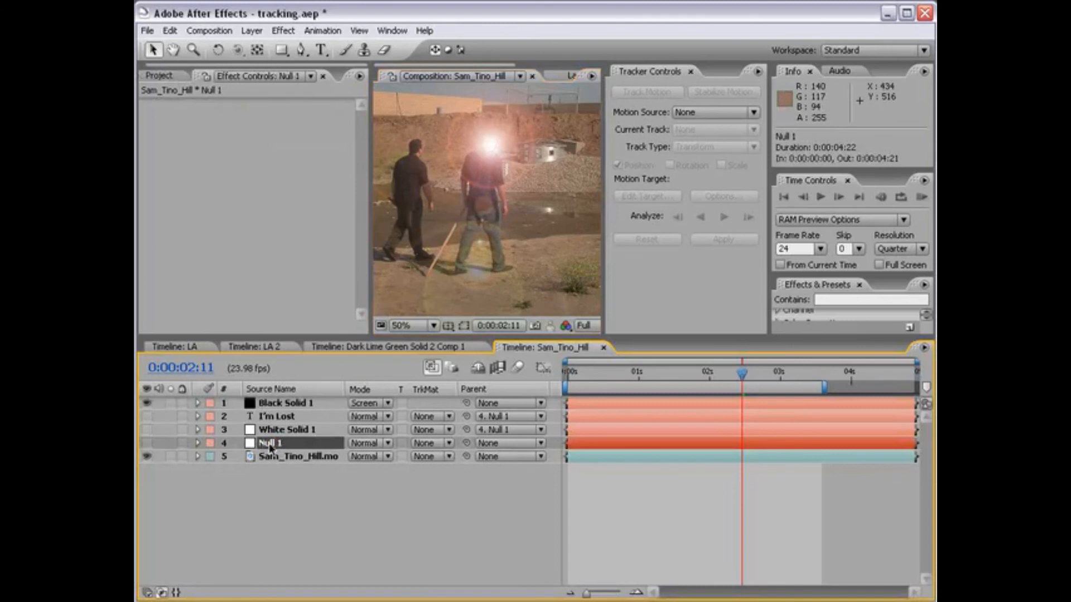
key("p")
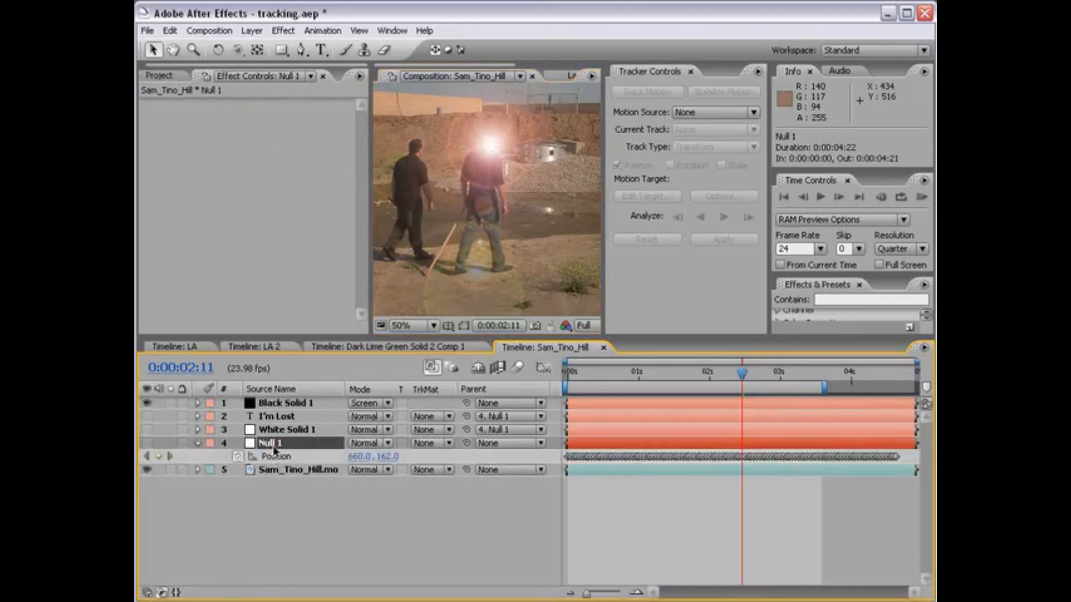
left_click(281, 405)
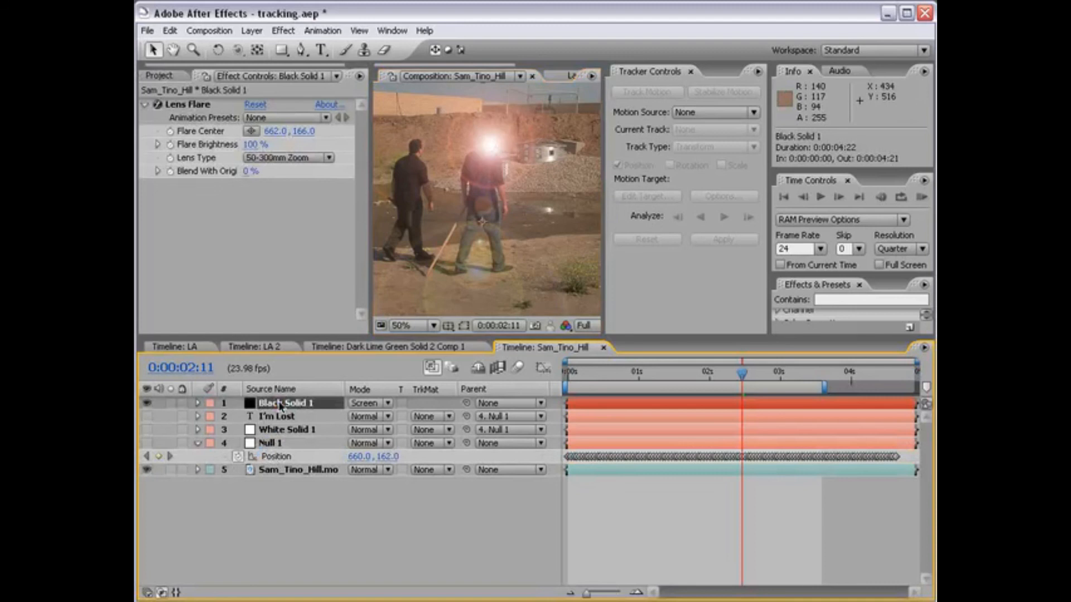
left_click(197, 402)
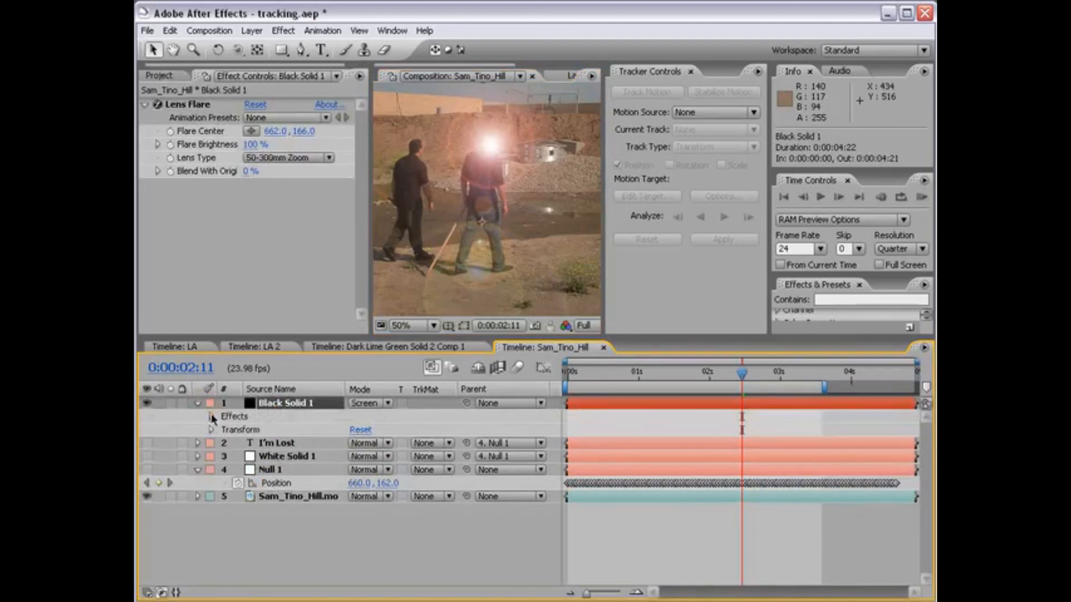
left_click(212, 416)
left_click(225, 430)
left_click_drag(273, 335, 273, 286)
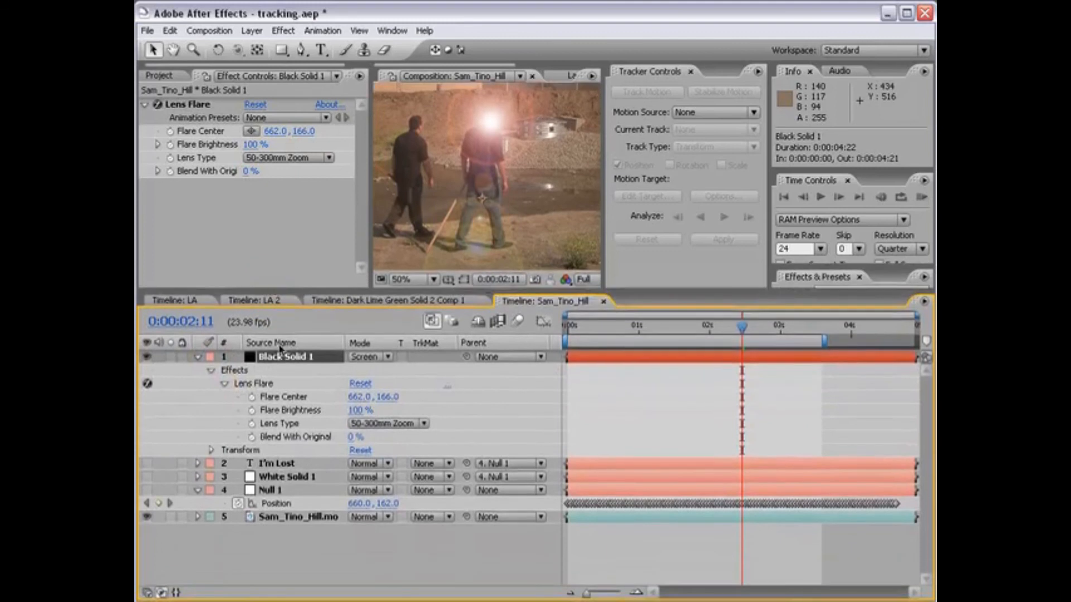
Link Black Solid 1's Flare Center to Null 1's Position with an expression at the composition's first frame
left_click(275, 400)
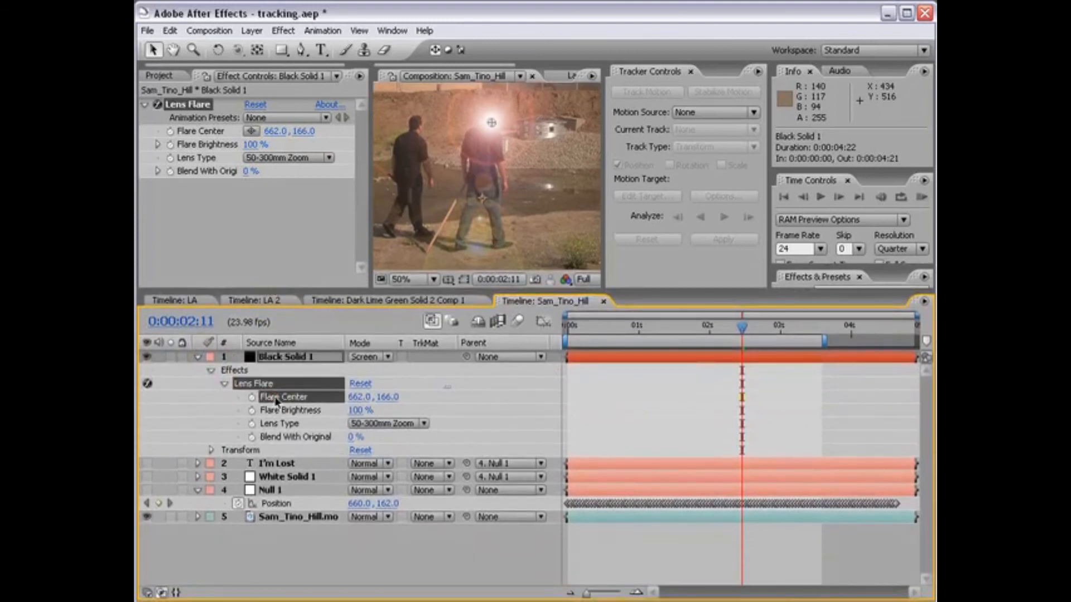
left_click_drag(577, 329, 561, 332)
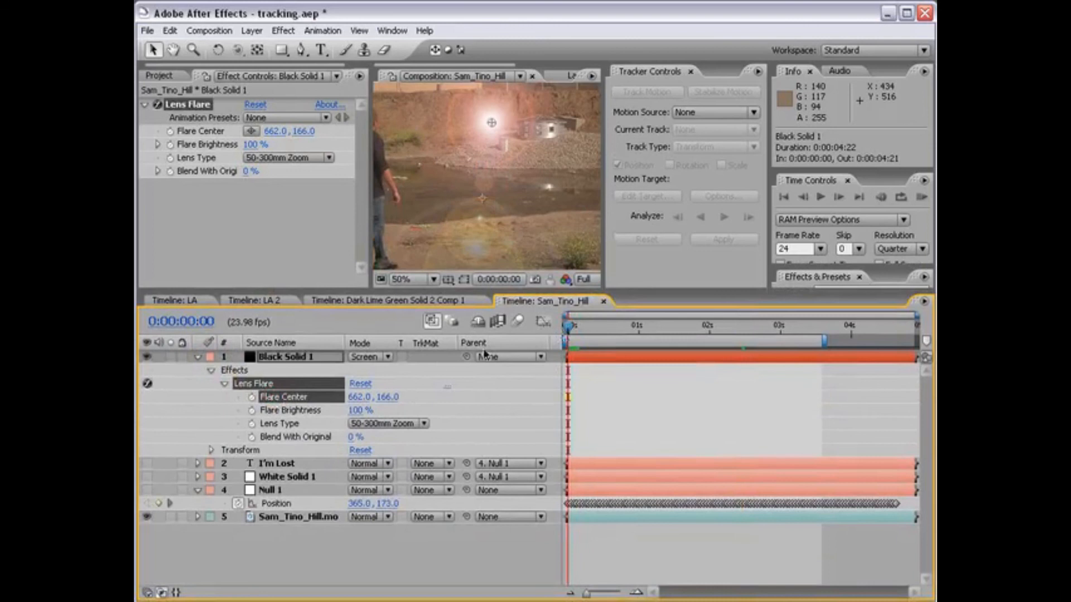
left_click(239, 398)
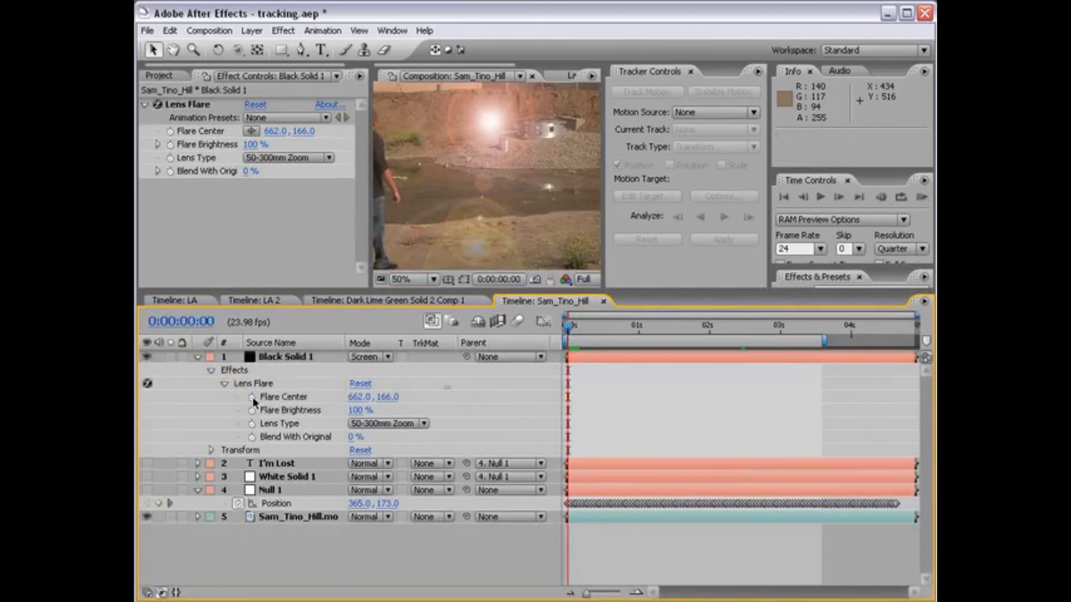
left_click(252, 398, "alt")
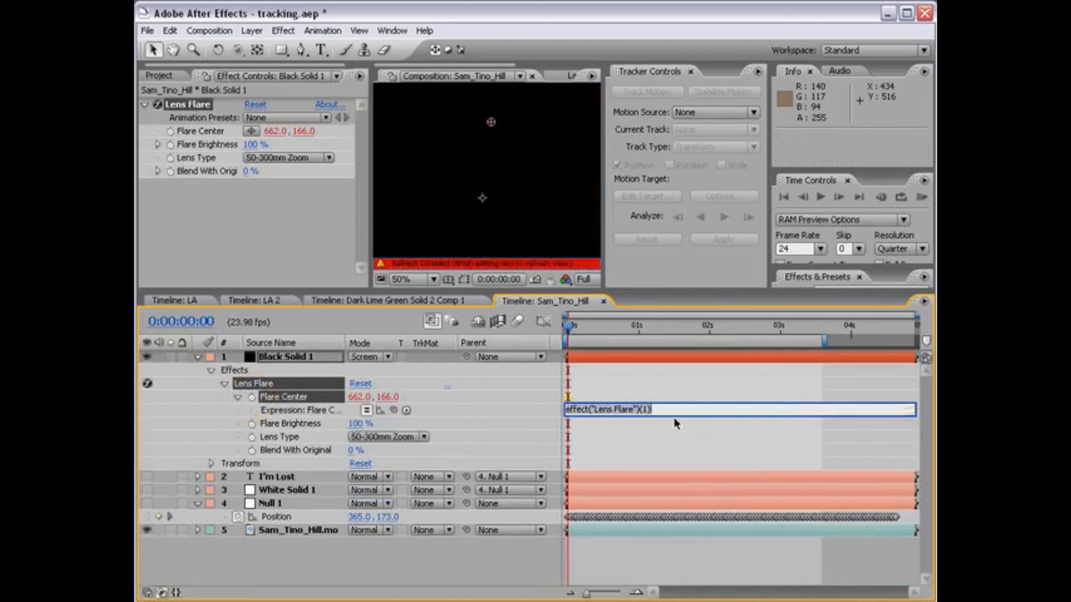
left_click_drag(393, 410, 309, 519)
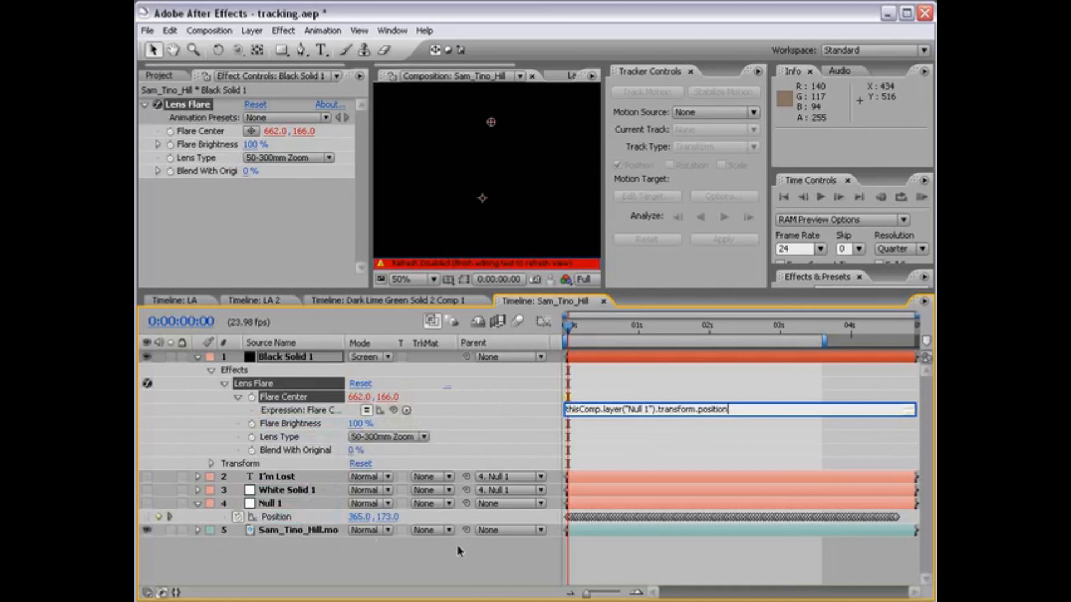
left_click(485, 556)
Preview the expression-driven flare against the man's head in the whole frame and return to the first frame
scroll(473, 151, "down", 2)
key("space")
left_click_drag(447, 168, 483, 179)
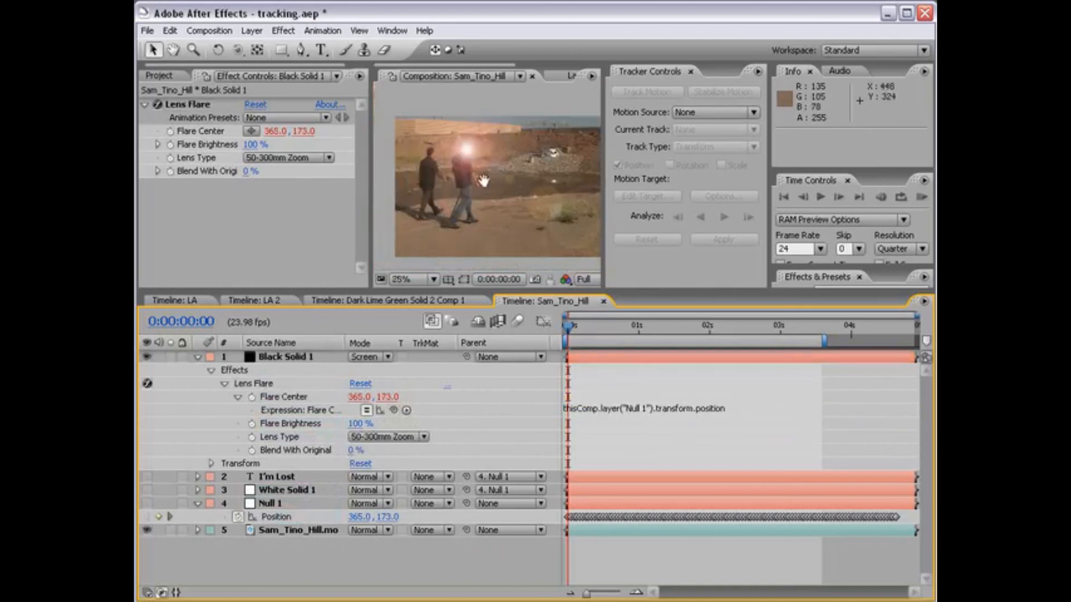
left_click(309, 502)
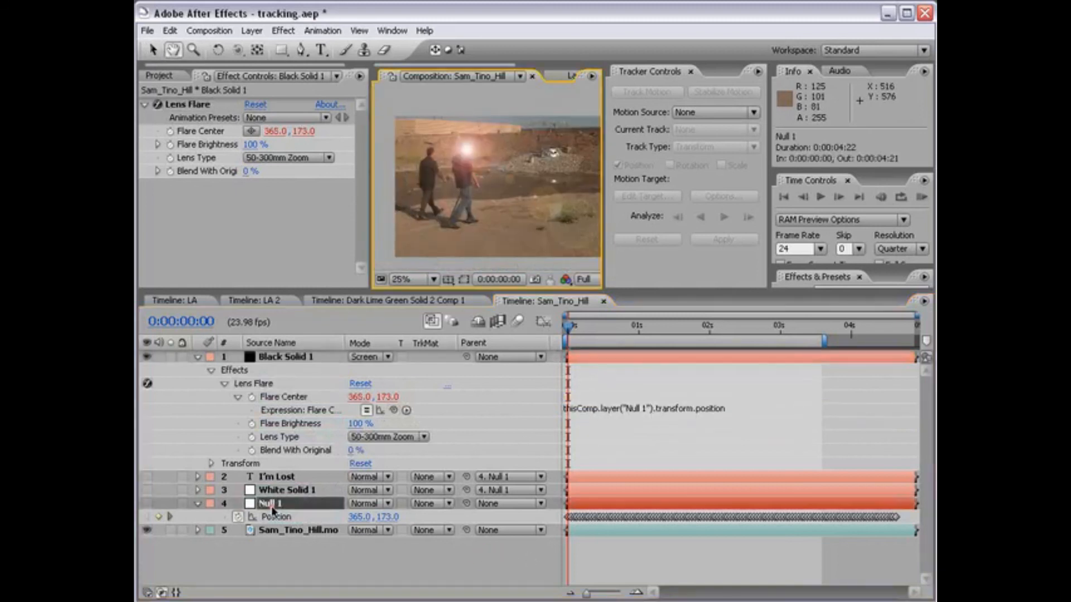
left_click(607, 463)
mouse_move(570, 328)
left_mouse_down()
mouse_move(782, 329)
mouse_move(561, 343)
left_mouse_up()
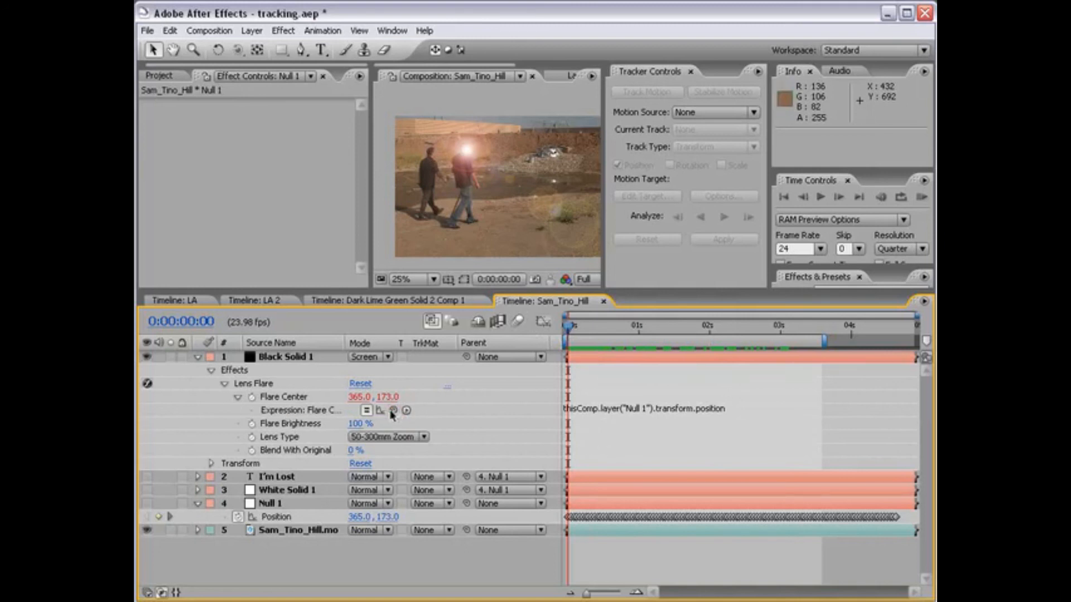
Remove the expression from Black Solid 1's Flare Center
left_click(251, 398, "alt")
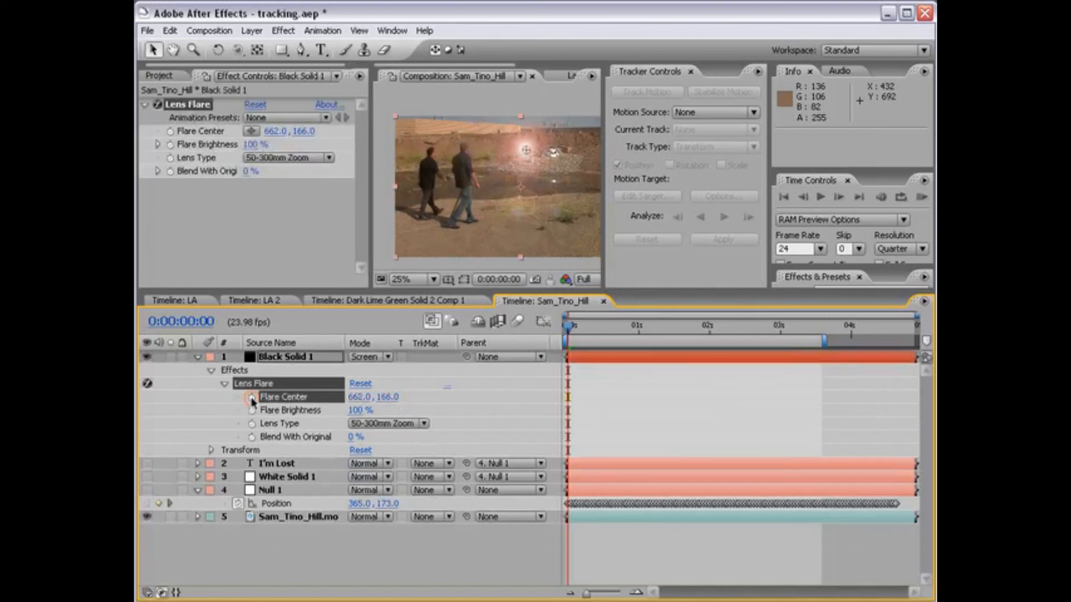
left_click(607, 399)
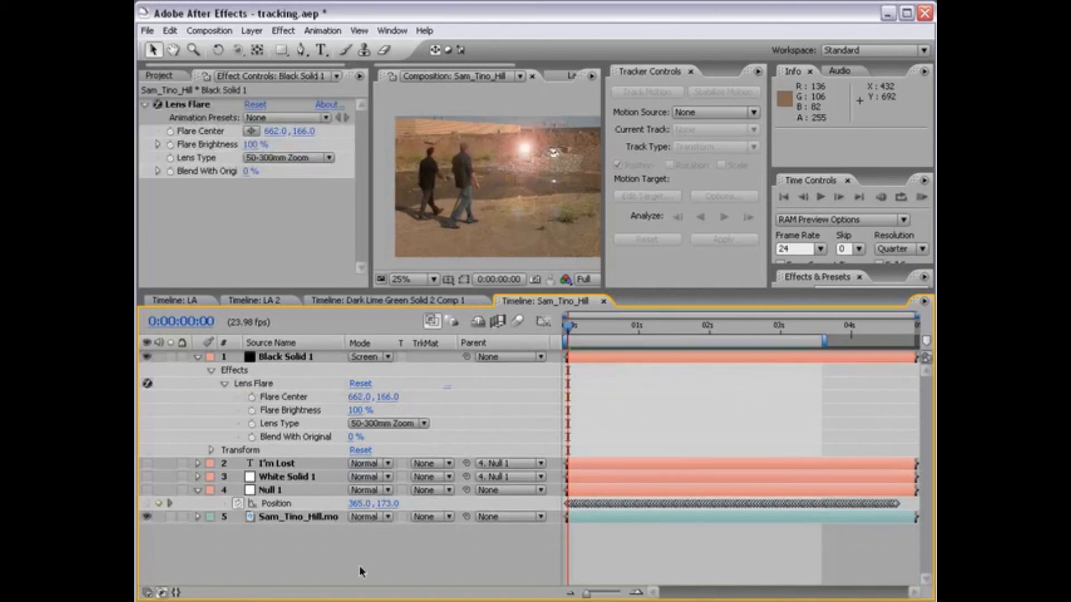
Copy all of Null 1's Position keyframes and paste them onto Black Solid 1's Flare Center from the first frame
left_click(277, 503)
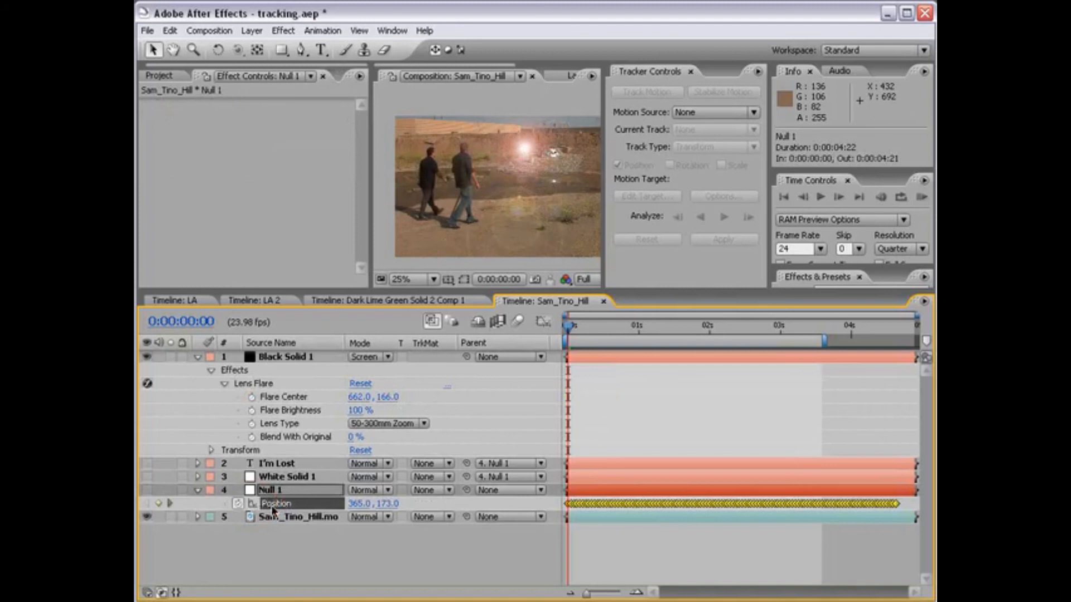
left_click(169, 31)
left_click(186, 107)
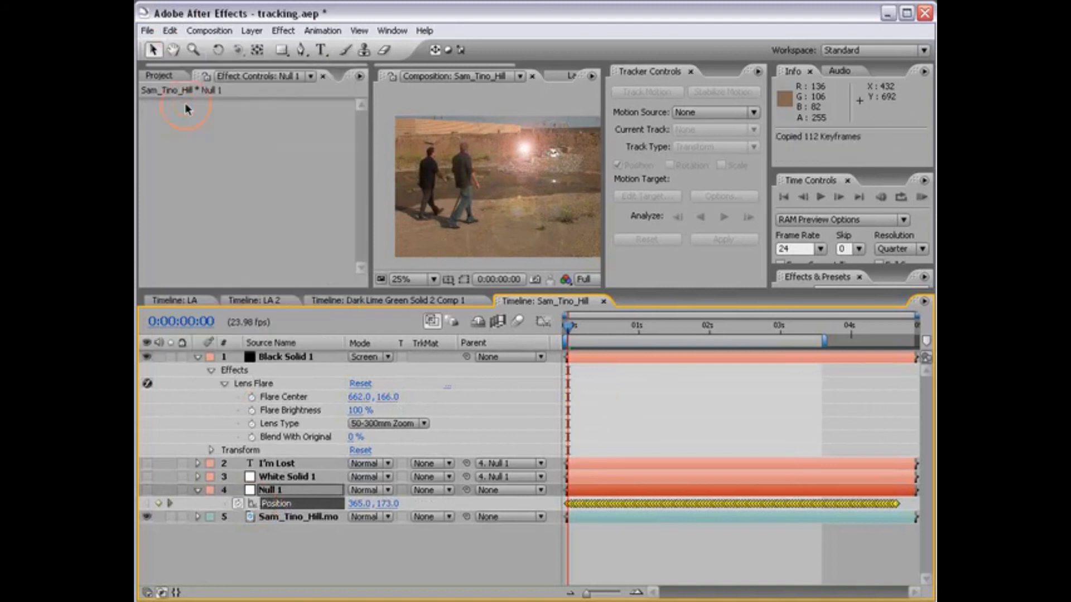
left_click(284, 398)
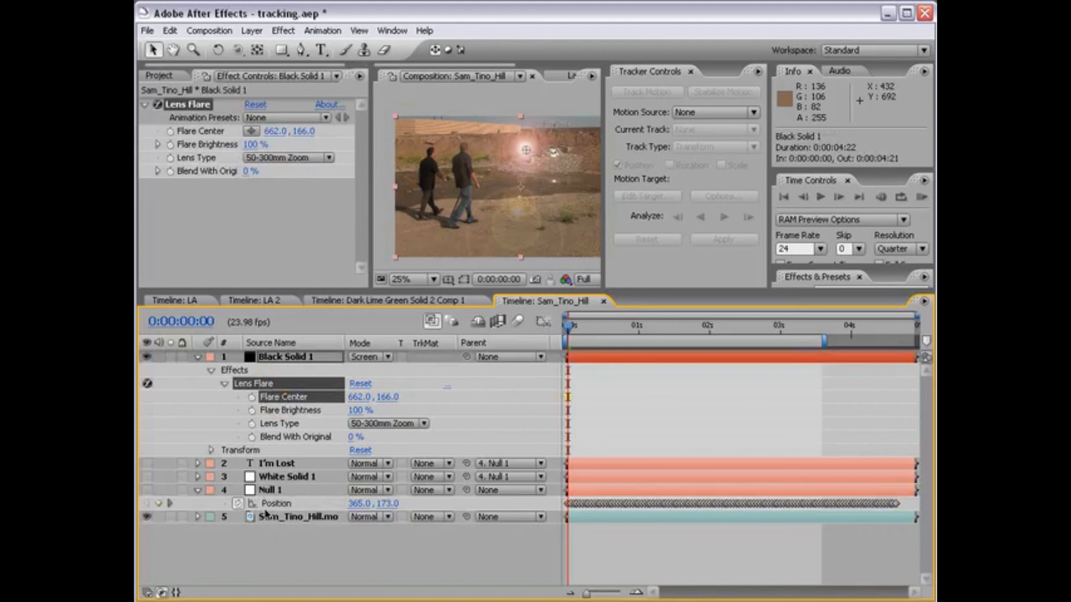
left_click(170, 30)
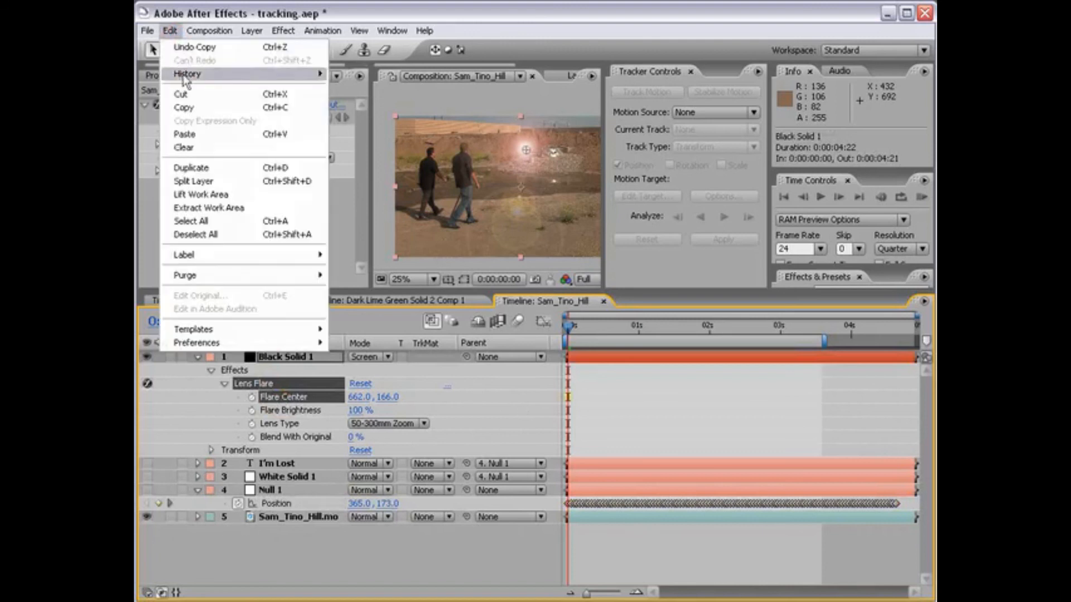
left_click(184, 136)
left_click(616, 528)
Play back the keyframed flare, return to the first frame, and restore the composition view from full-window size
key("space")
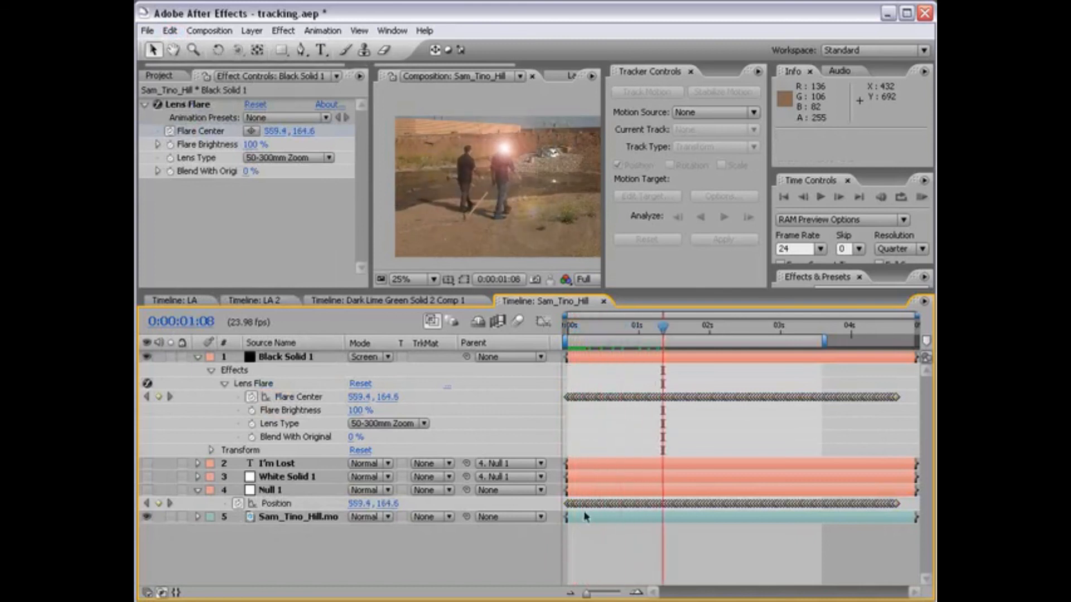
left_click_drag(664, 333, 560, 336)
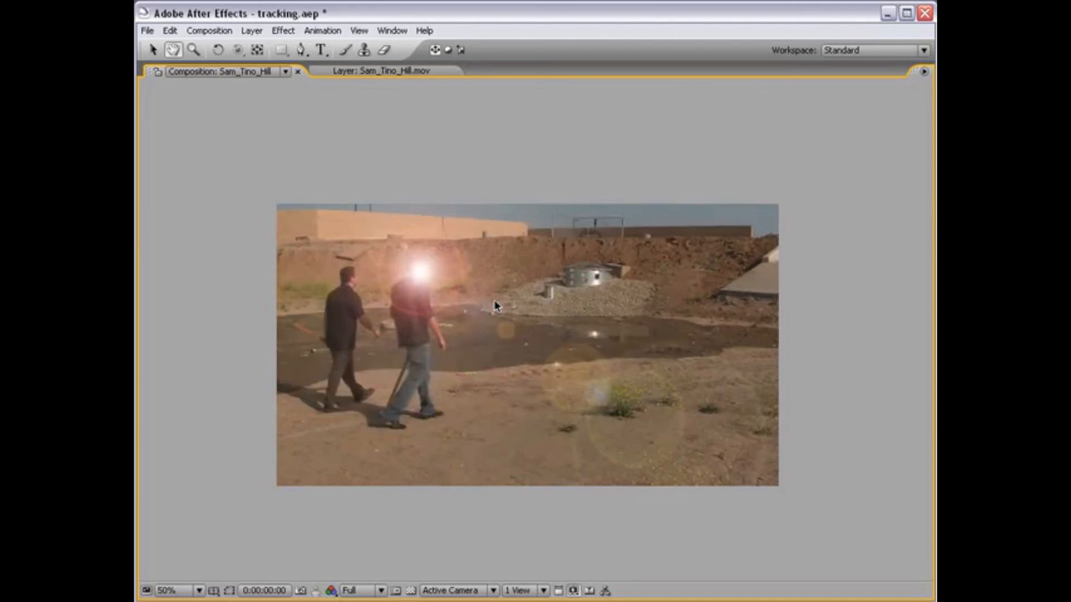
key("grave")
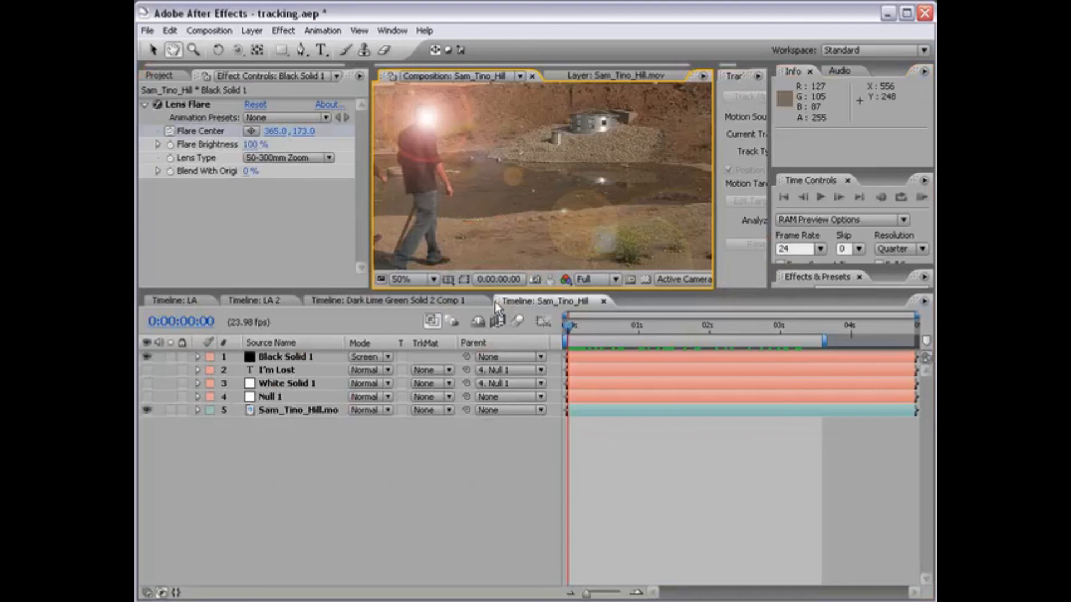